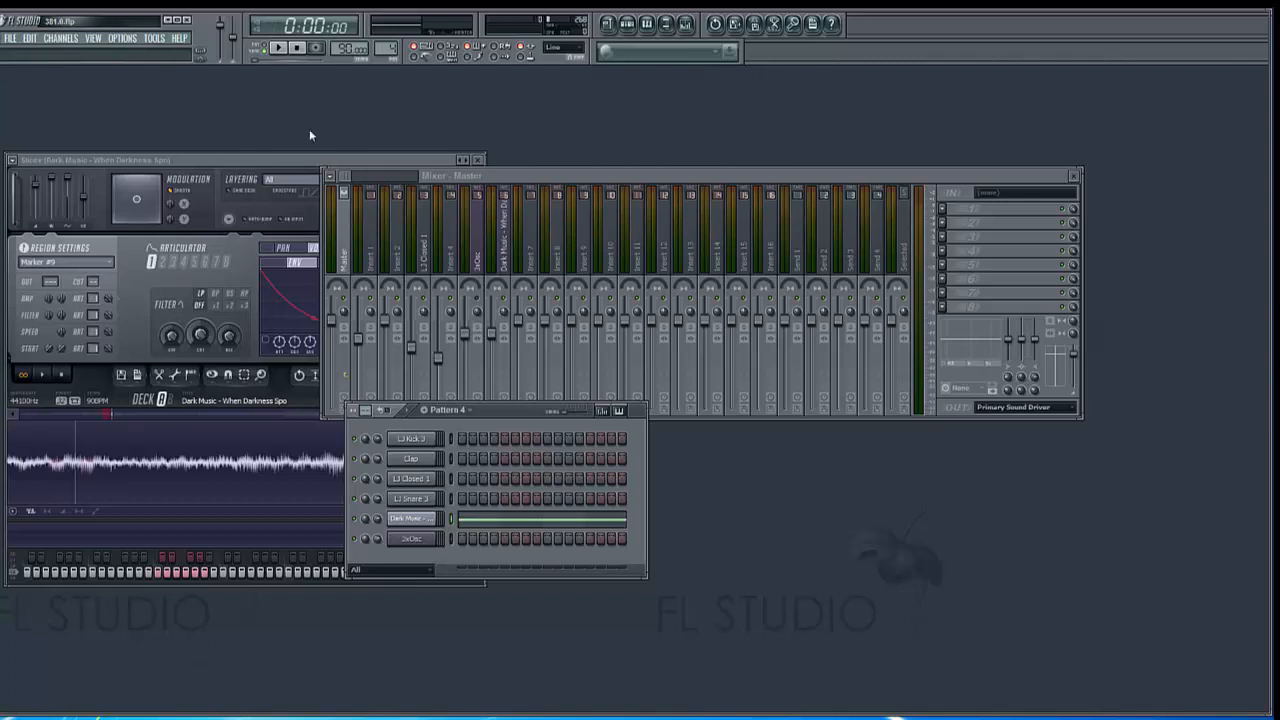
# Load Fruity Parametric EQ 2 into the first effect slot of mixer track Insert 1 and reposition its window
pyautogui.click(372, 258)
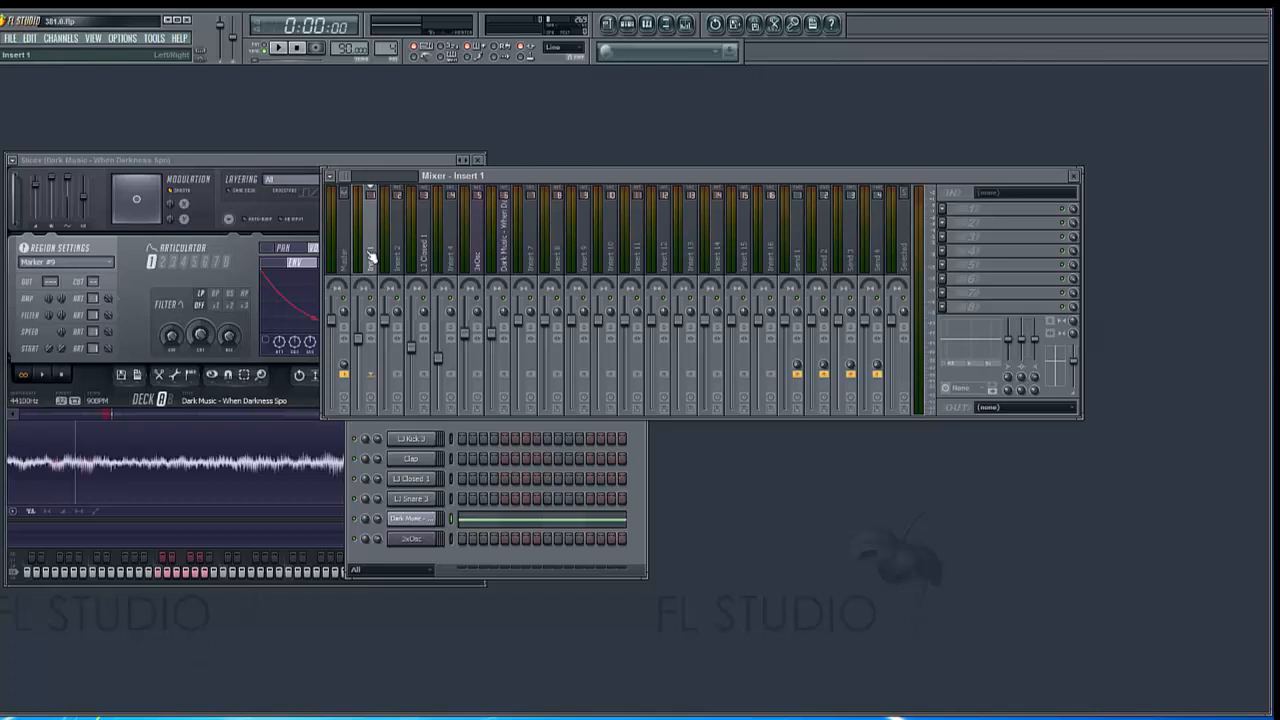
pyautogui.click(944, 212)
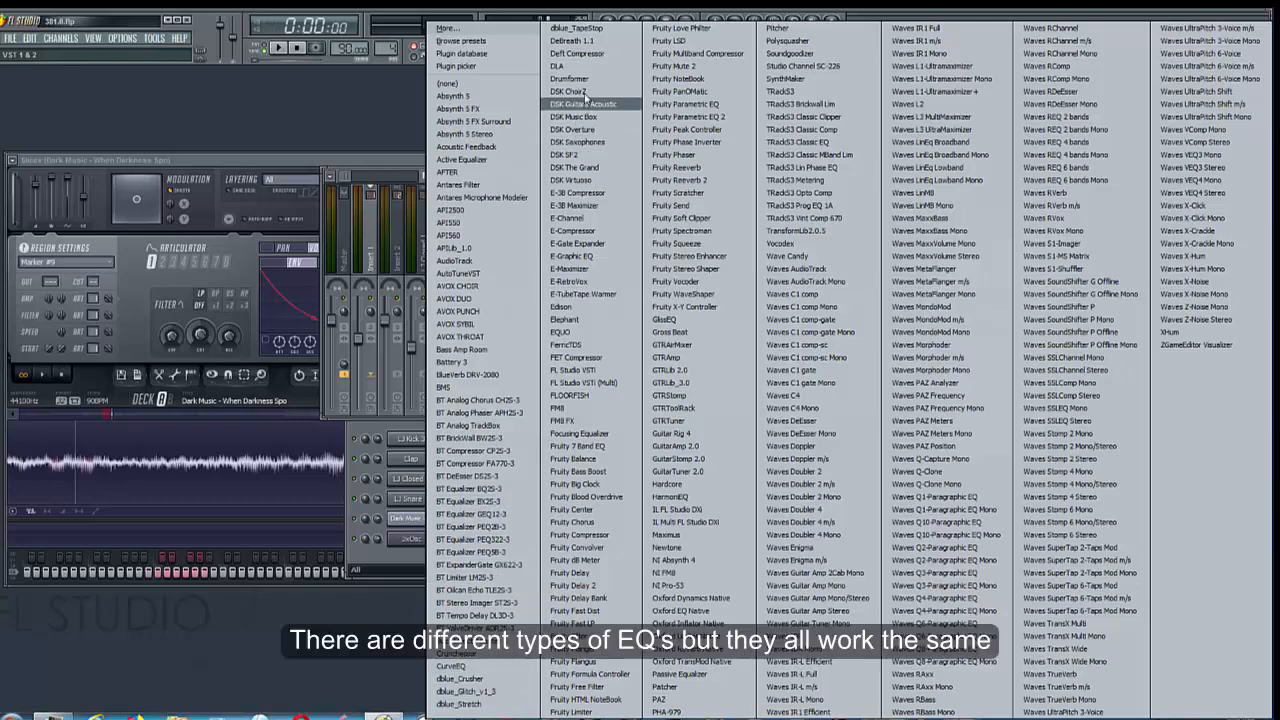
pyautogui.click(688, 116)
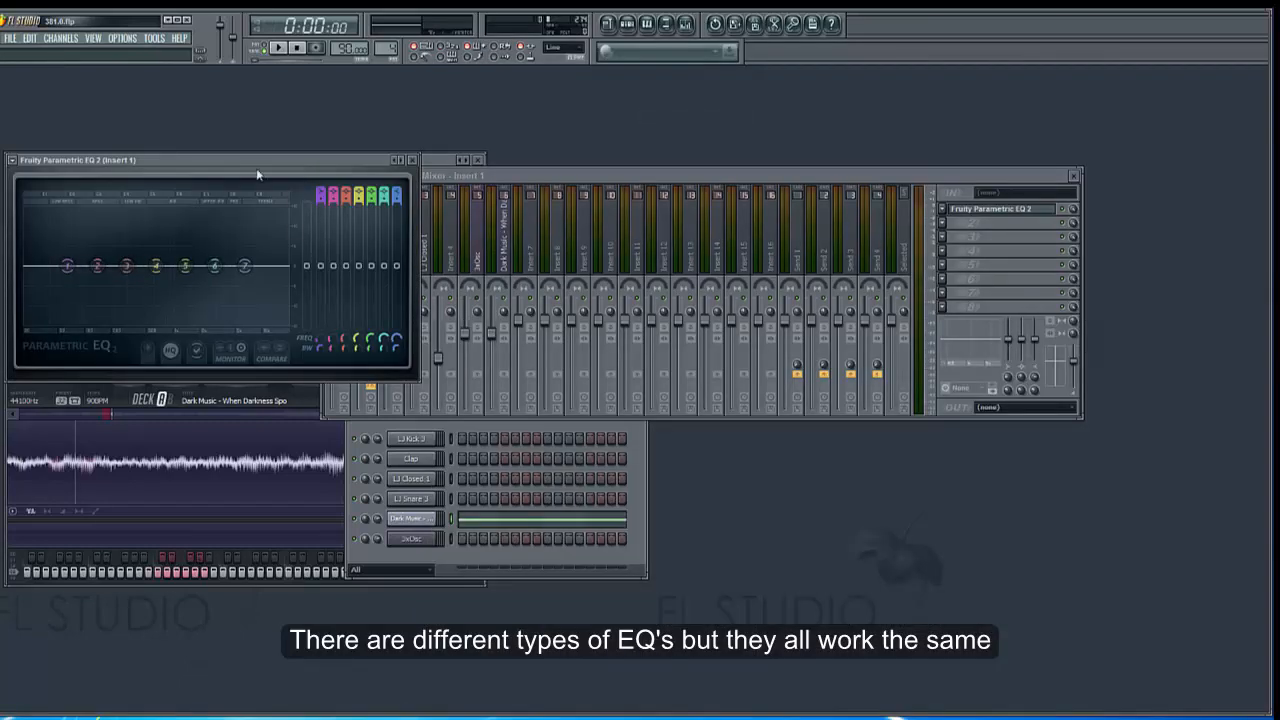
pyautogui.moveTo(256, 163); pyautogui.dragTo(264, 173)
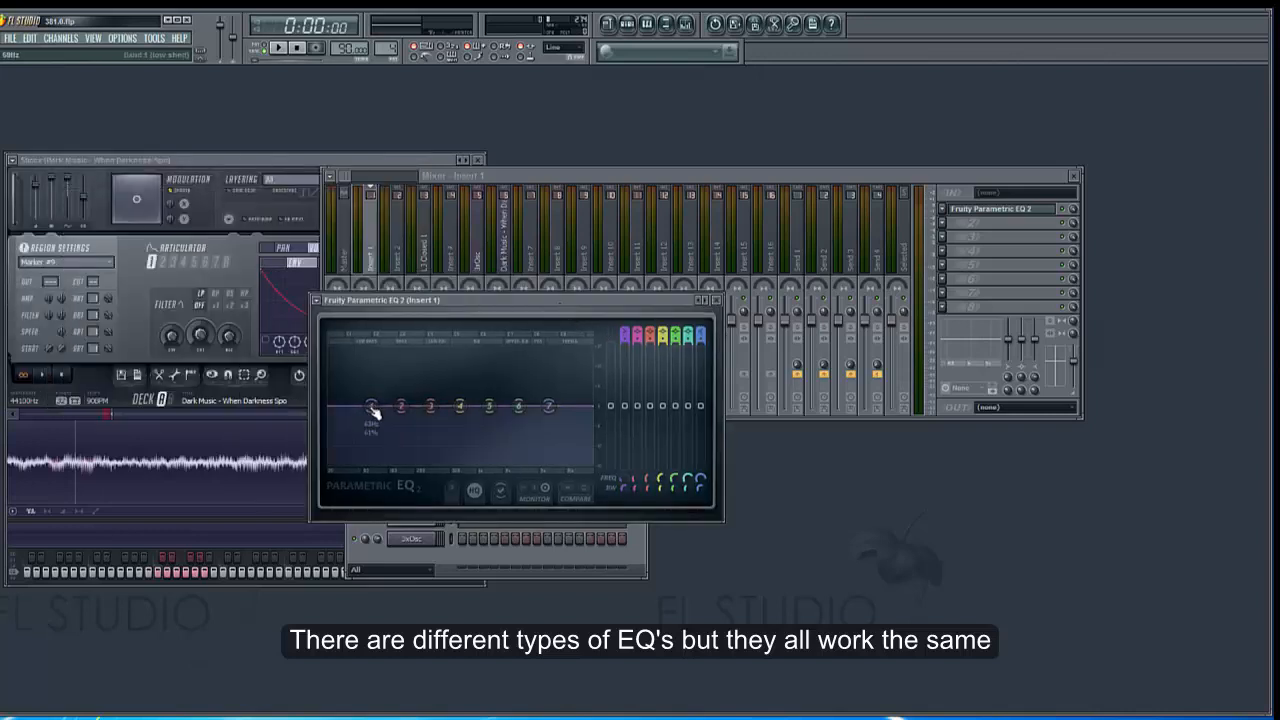
# Change band 1 of the Insert 1 equalizer to a high pass filter
pyautogui.rightClick(371, 408)
pyautogui.moveTo(401, 442)
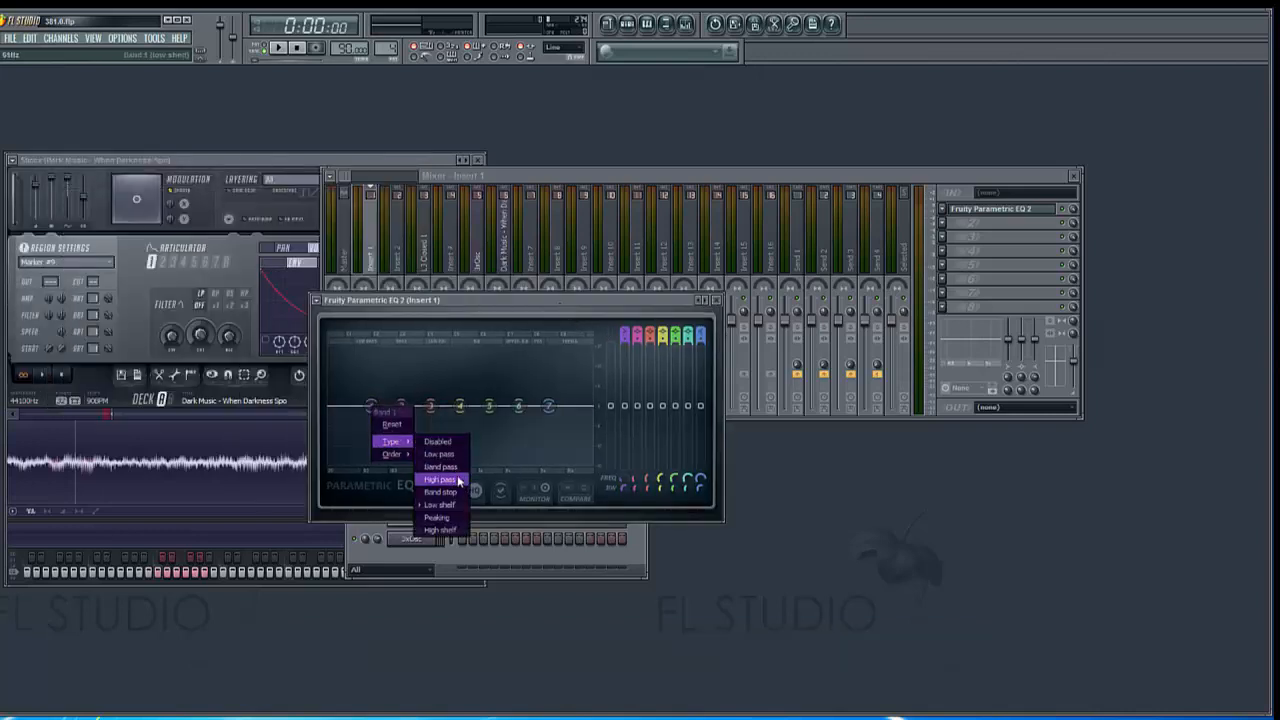
pyautogui.click(439, 479)
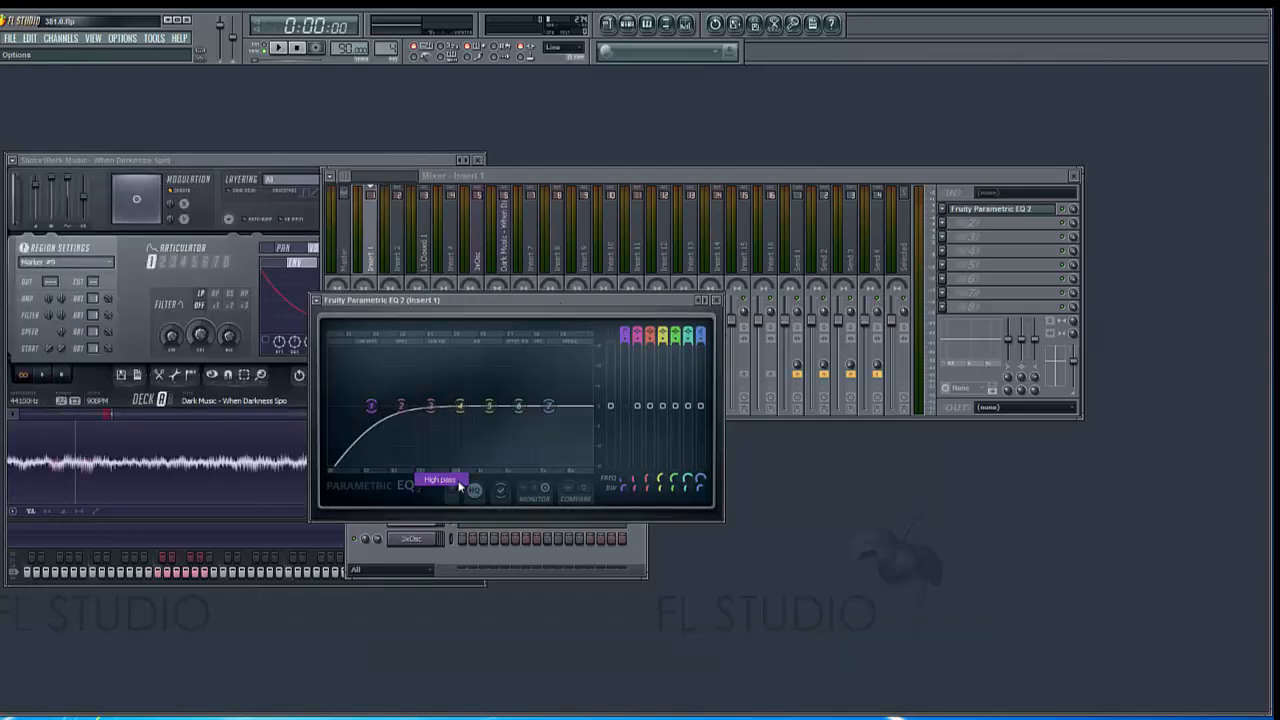
pyautogui.rightClick(374, 420)
pyautogui.moveTo(394, 442)
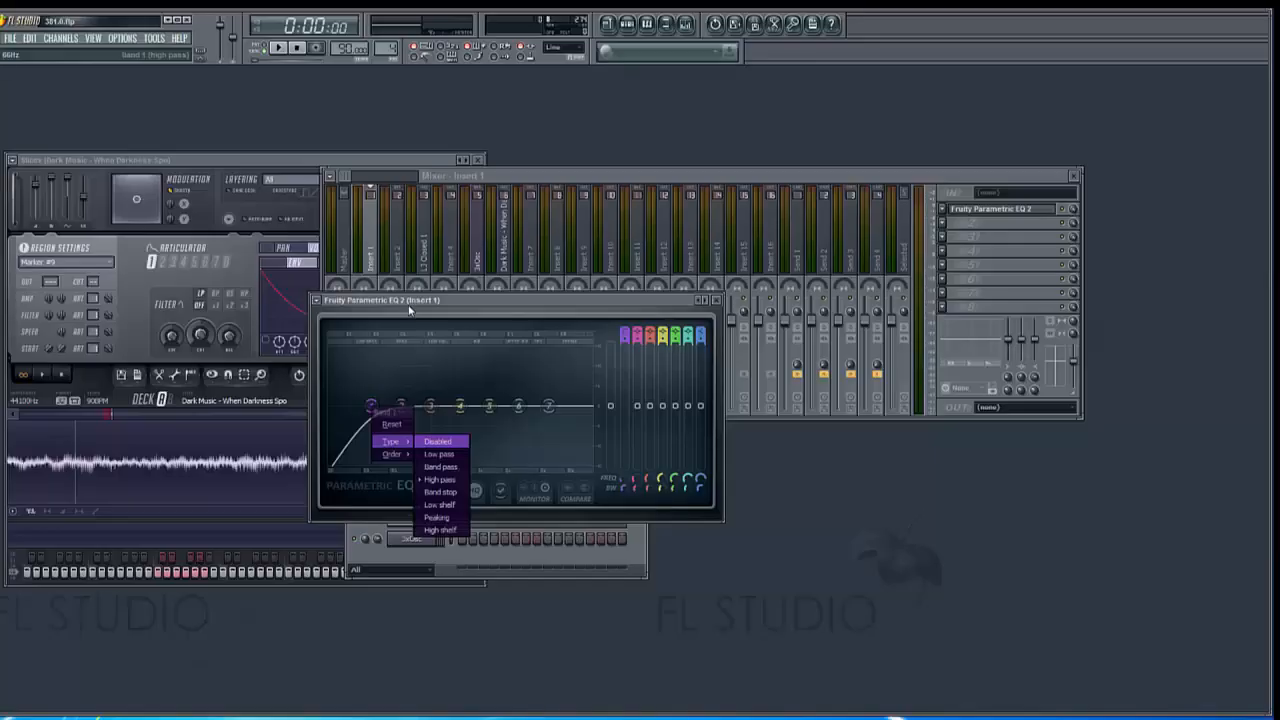
pyautogui.click(413, 303)
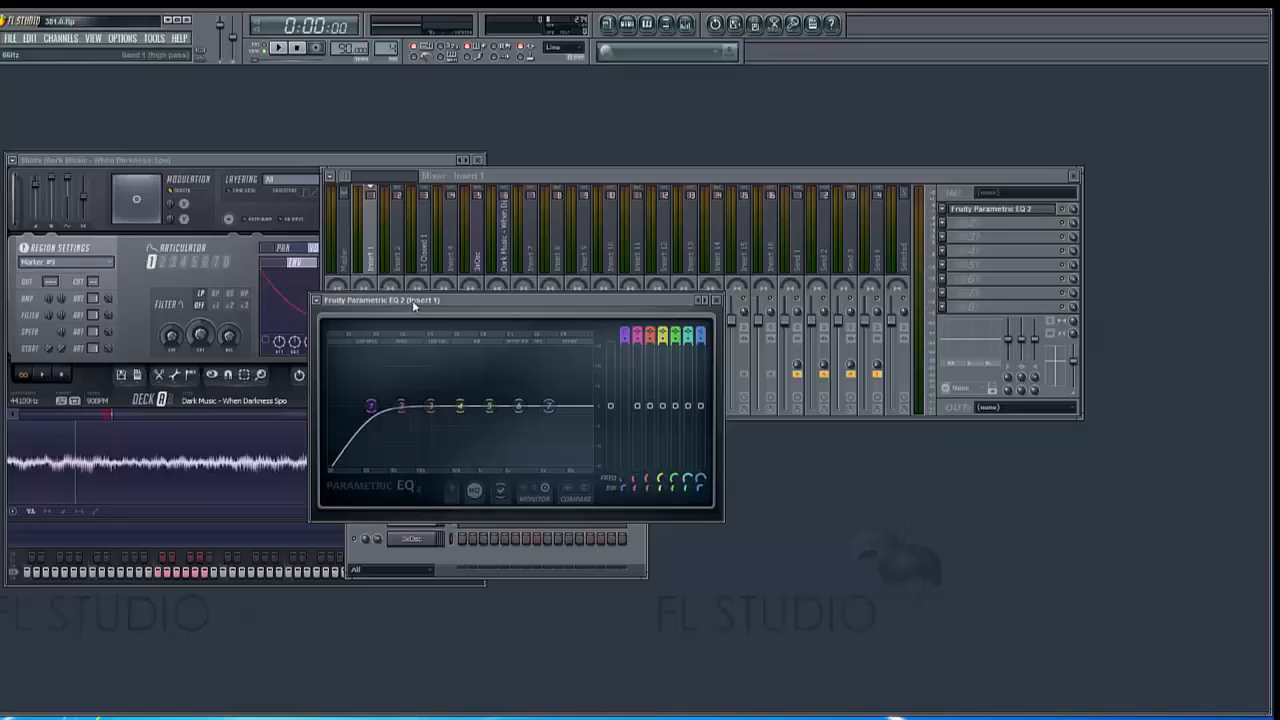
pyautogui.click(437, 270)
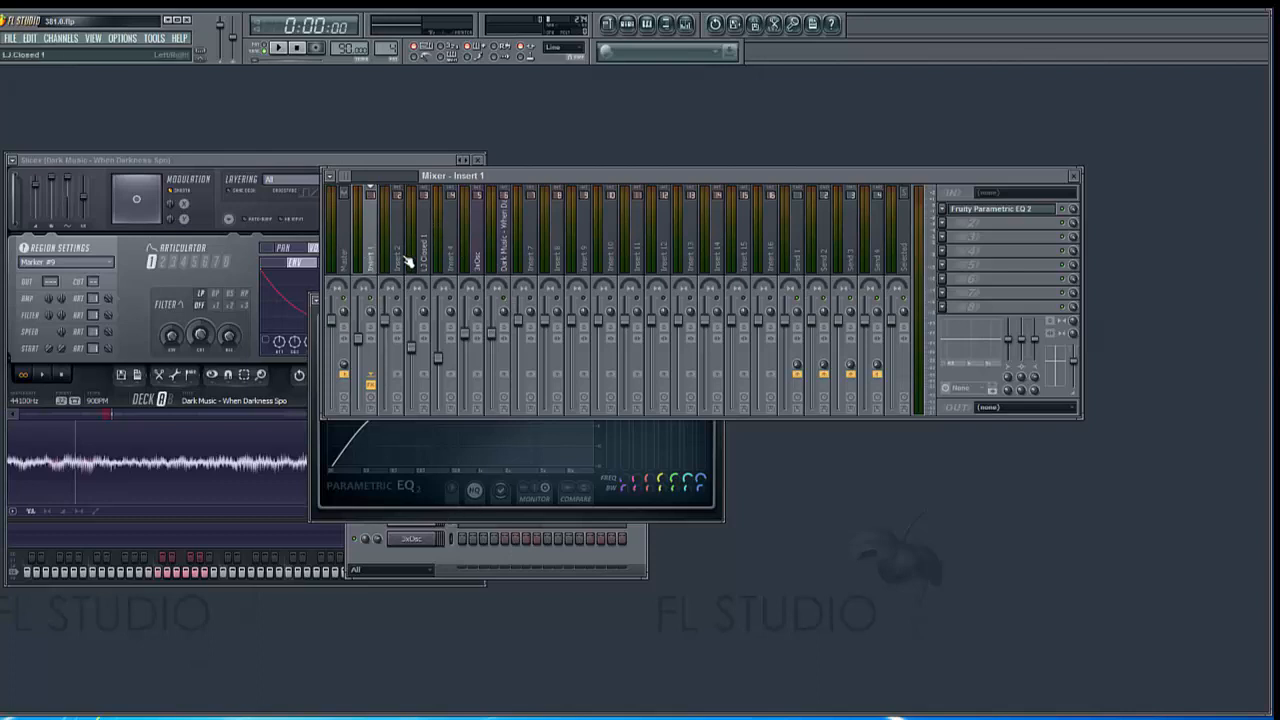
# Play the pattern and sweep band 1's high pass cutoff down to 20 Hz, up to about 2750 Hz, and back to the low end
pyautogui.click(281, 50)
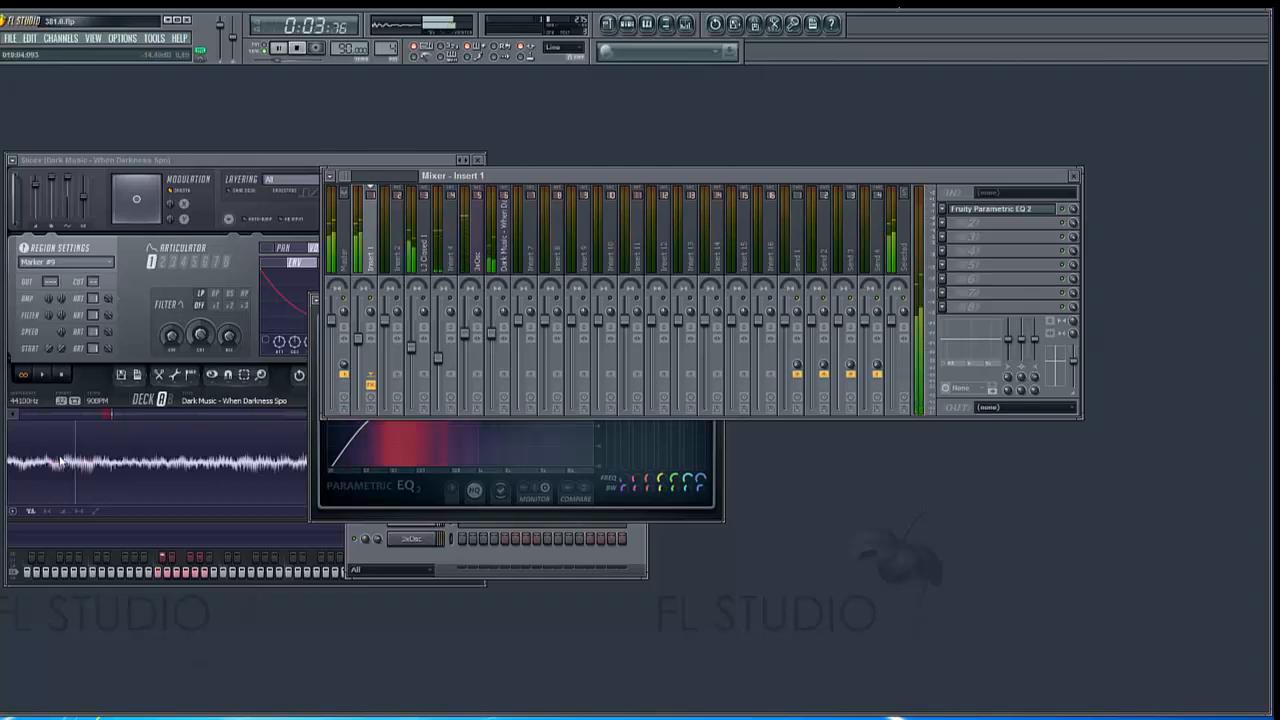
pyautogui.click(389, 500)
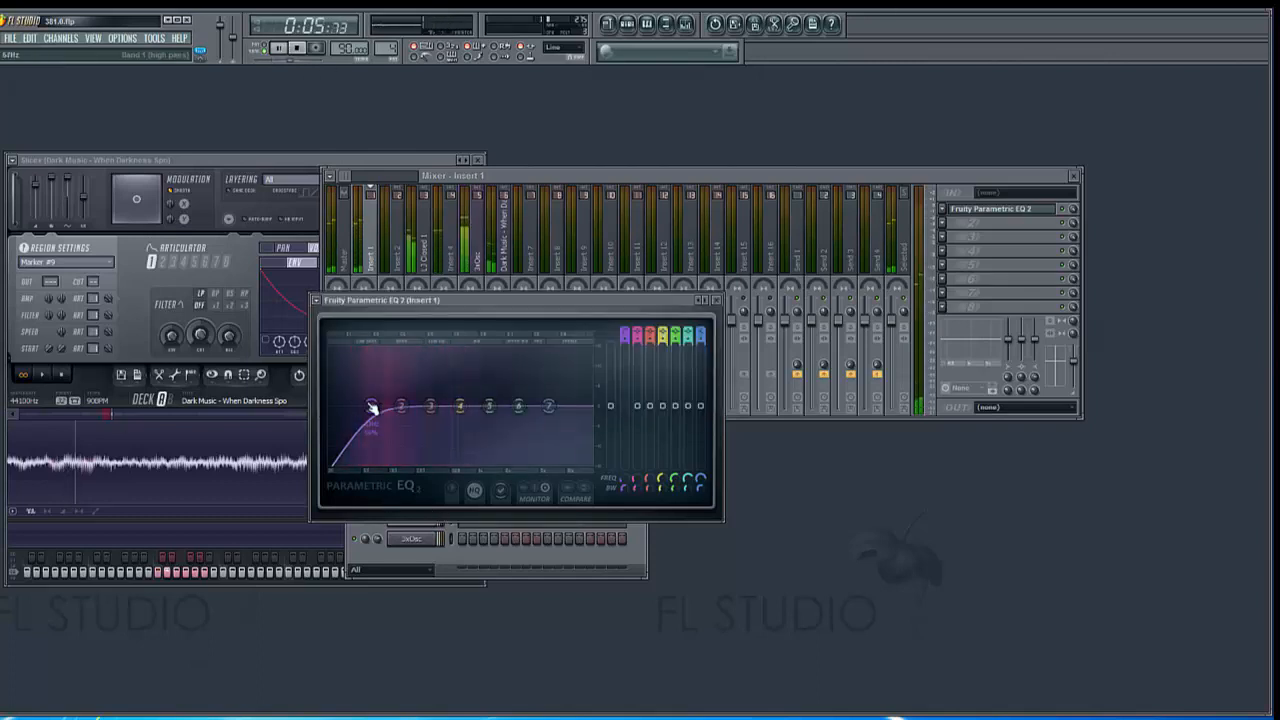
pyautogui.rightClick(371, 408)
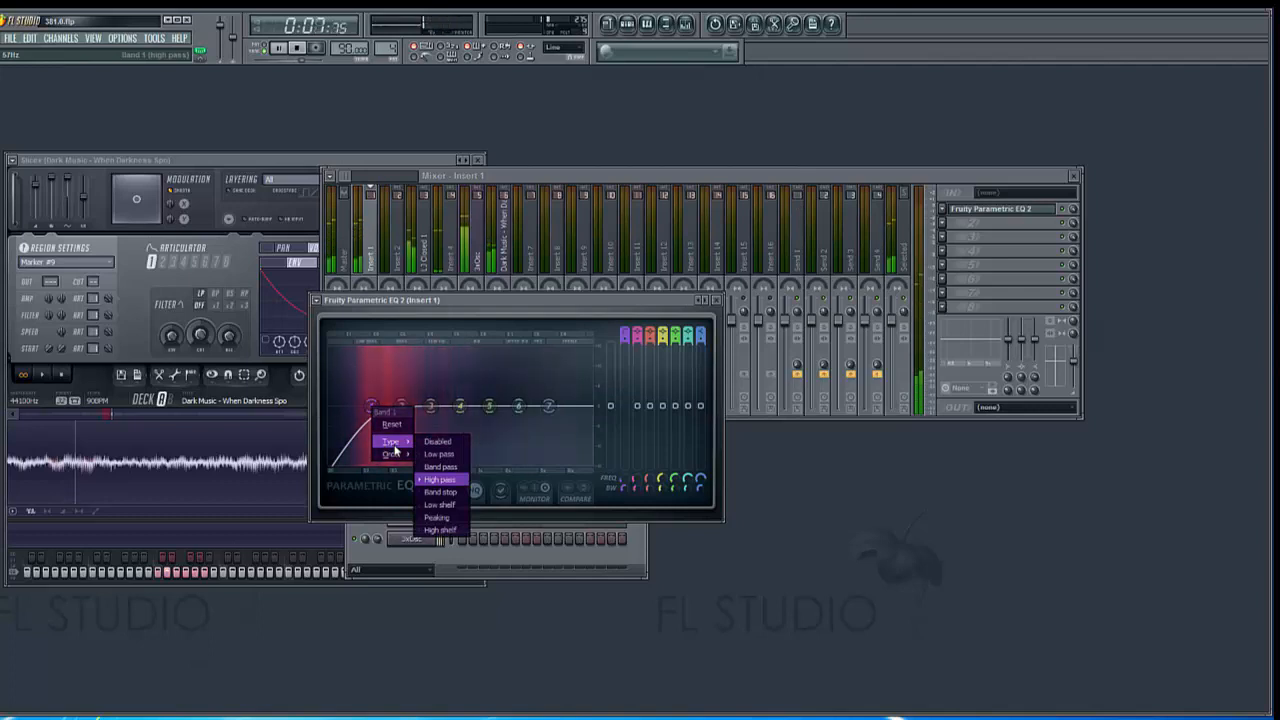
pyautogui.click(430, 303)
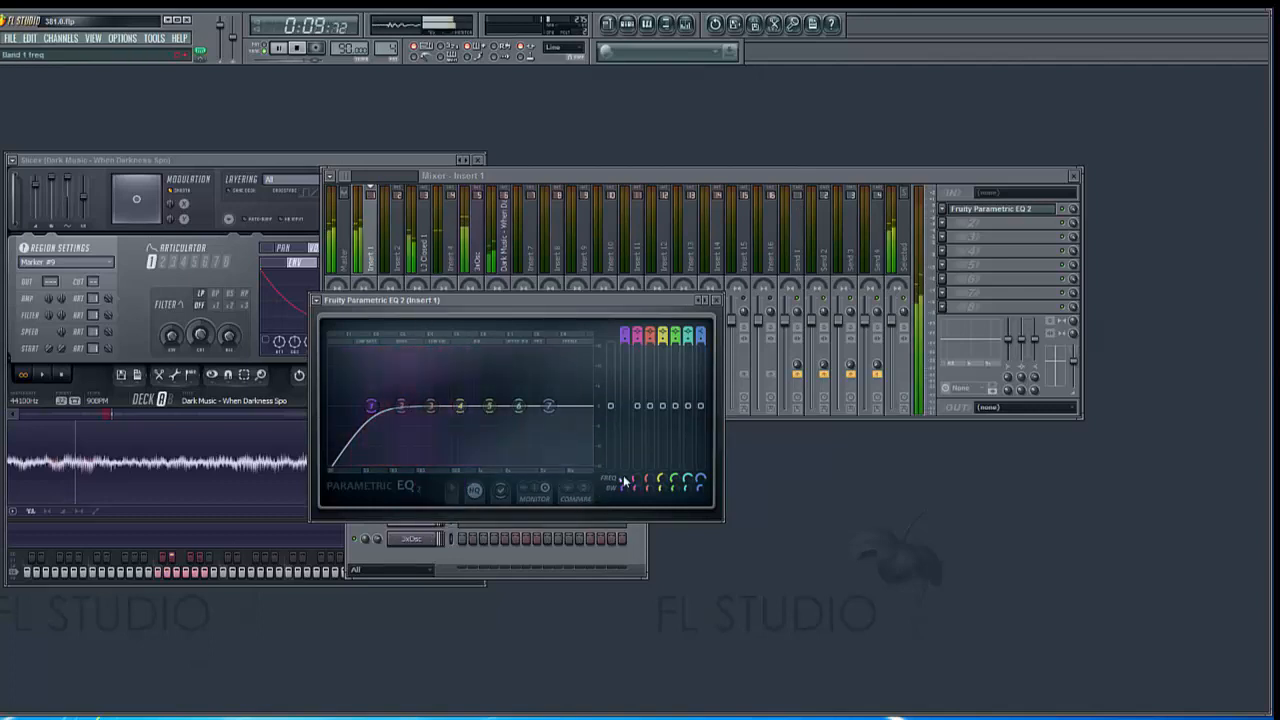
pyautogui.moveTo(624, 482); pyautogui.dragTo(624, 532)
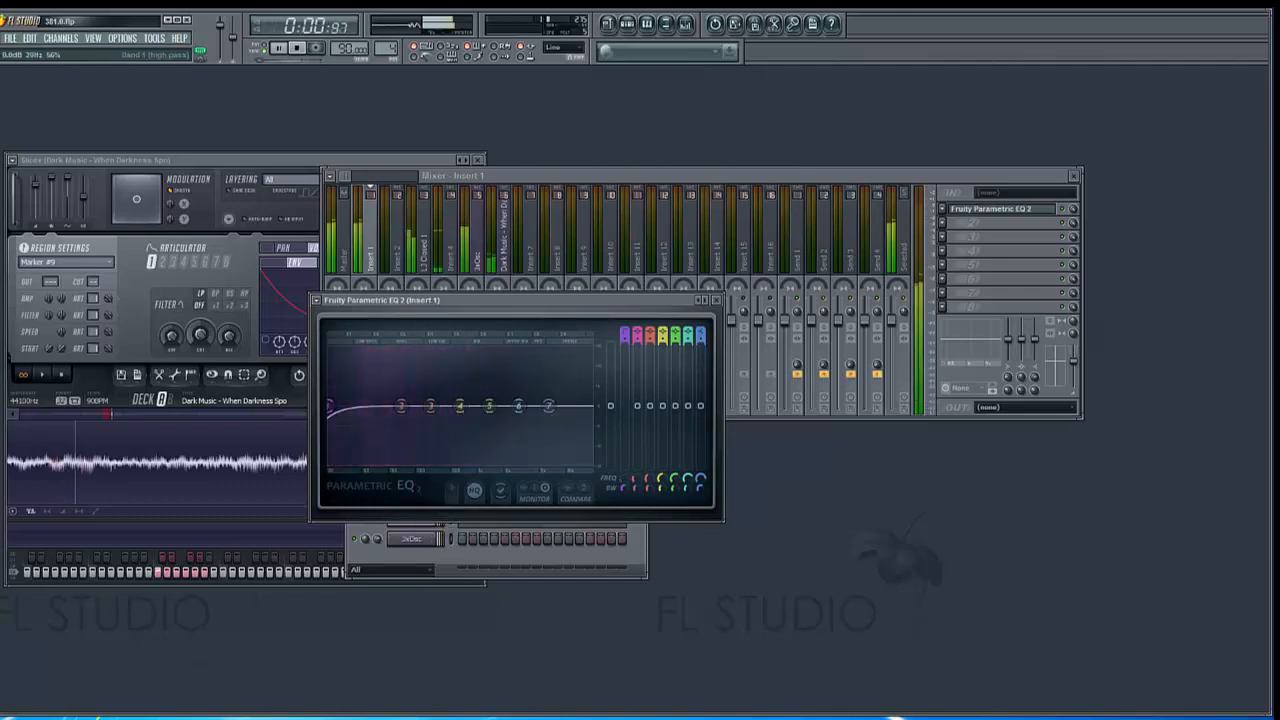
pyautogui.moveTo(624, 480); pyautogui.dragTo(624, 288)
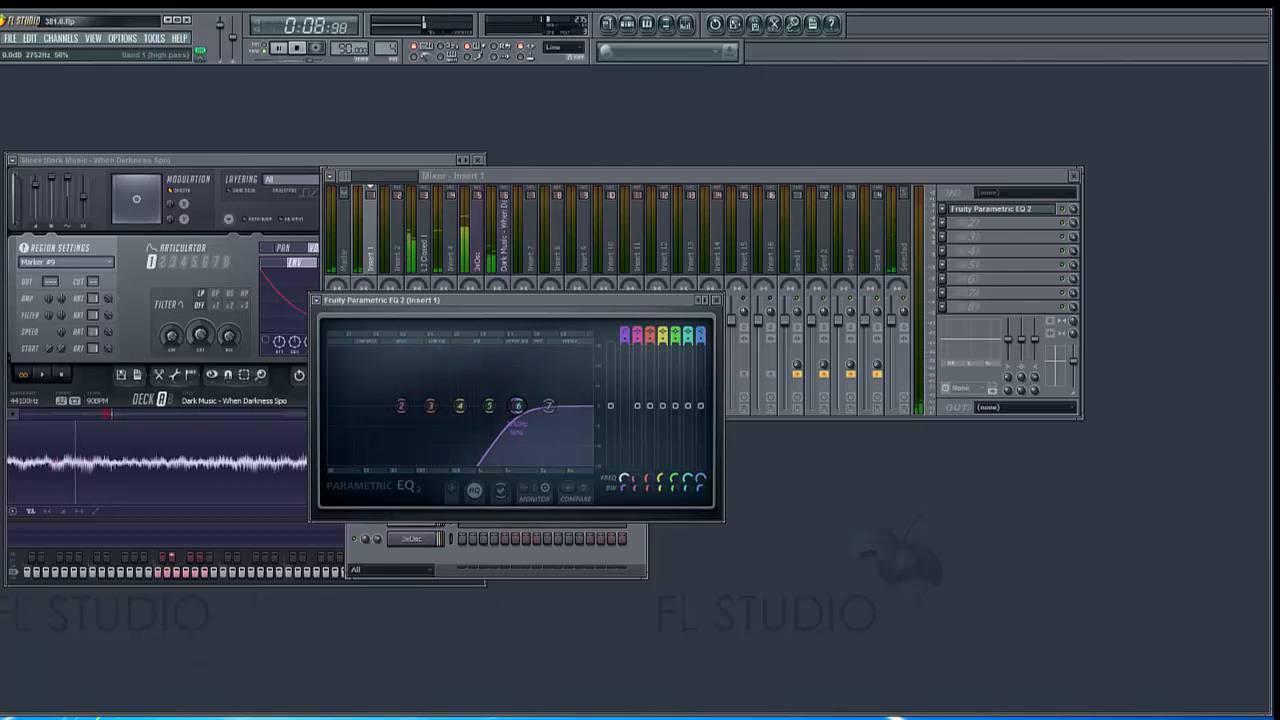
pyautogui.moveTo(624, 288); pyautogui.dragTo(624, 452)
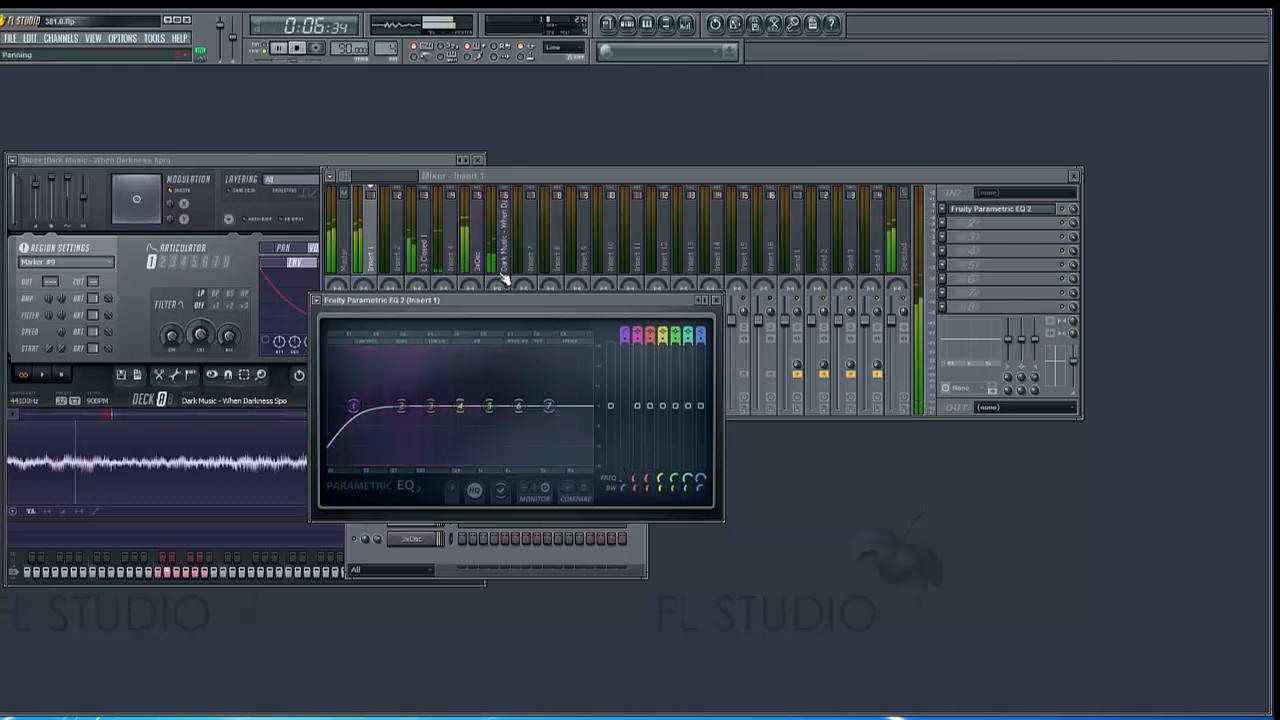
# Compare the Insert 1 sound with the equalizer bypassed during playback and return to the equalizer window
pyautogui.click(560, 176)
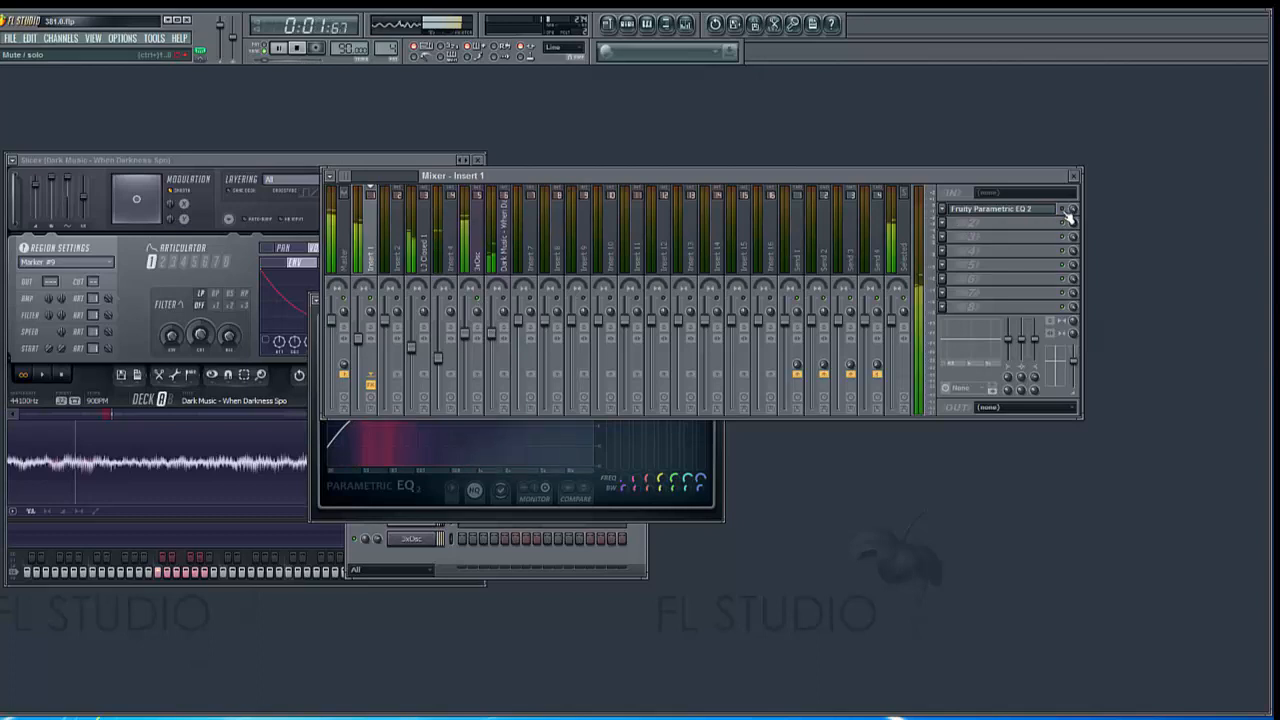
pyautogui.click(1010, 218)
pyautogui.click(1010, 218)
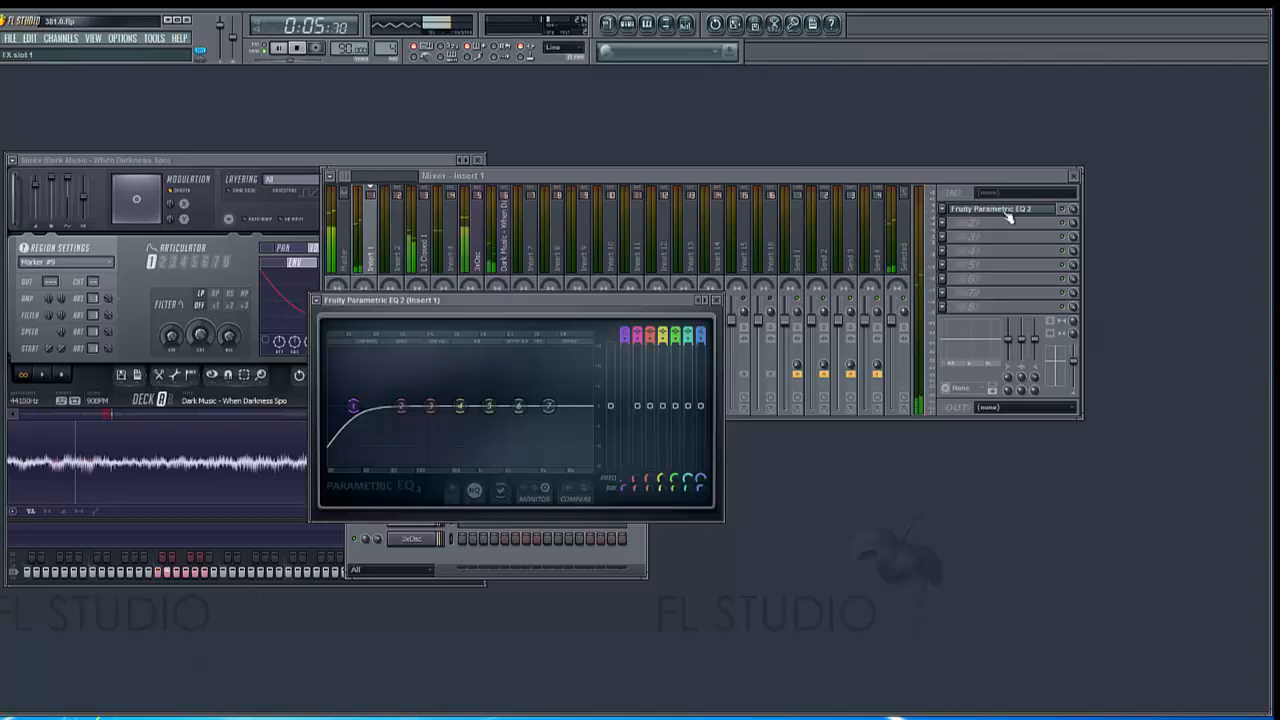
# Raise band 1's high pass cutoff slightly within the low bass range and stop playback
pyautogui.moveTo(628, 482)
pyautogui.mouseDown()
pyautogui.moveTo(628, 468)
pyautogui.moveTo(628, 481)
pyautogui.mouseUp()
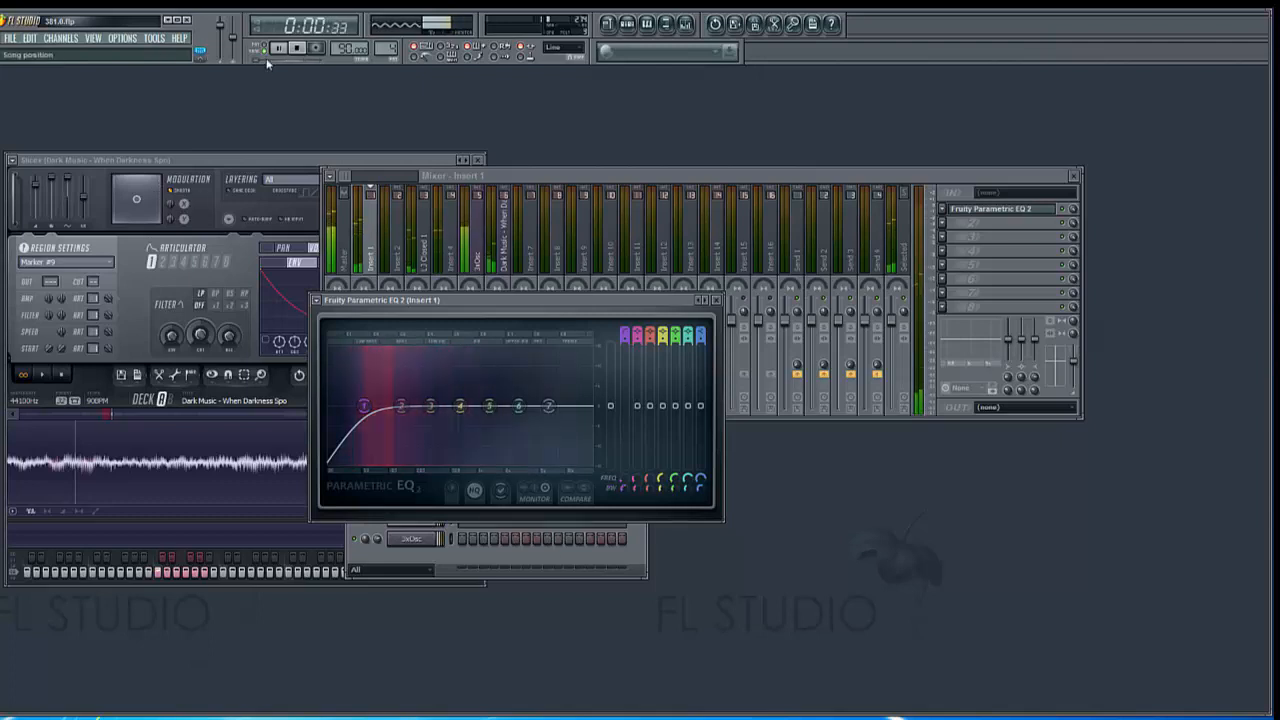
pyautogui.click(298, 48)
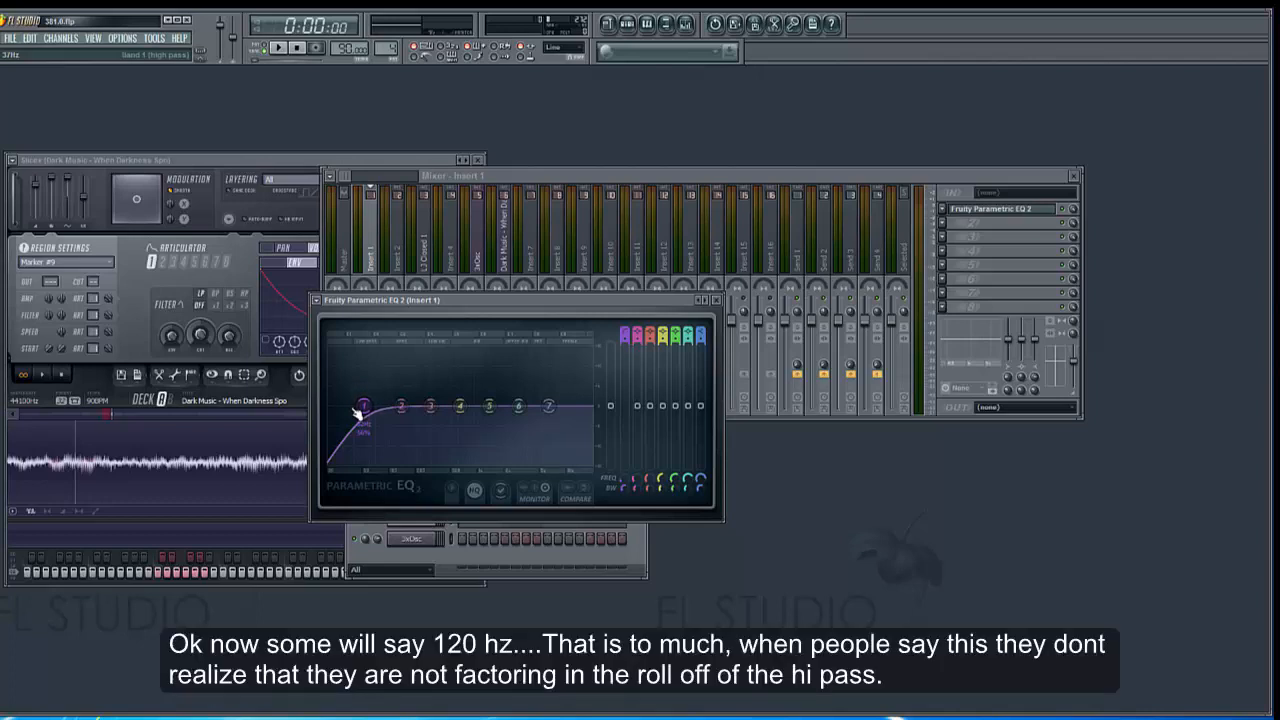
pyautogui.moveTo(357, 413); pyautogui.dragTo(370, 423)
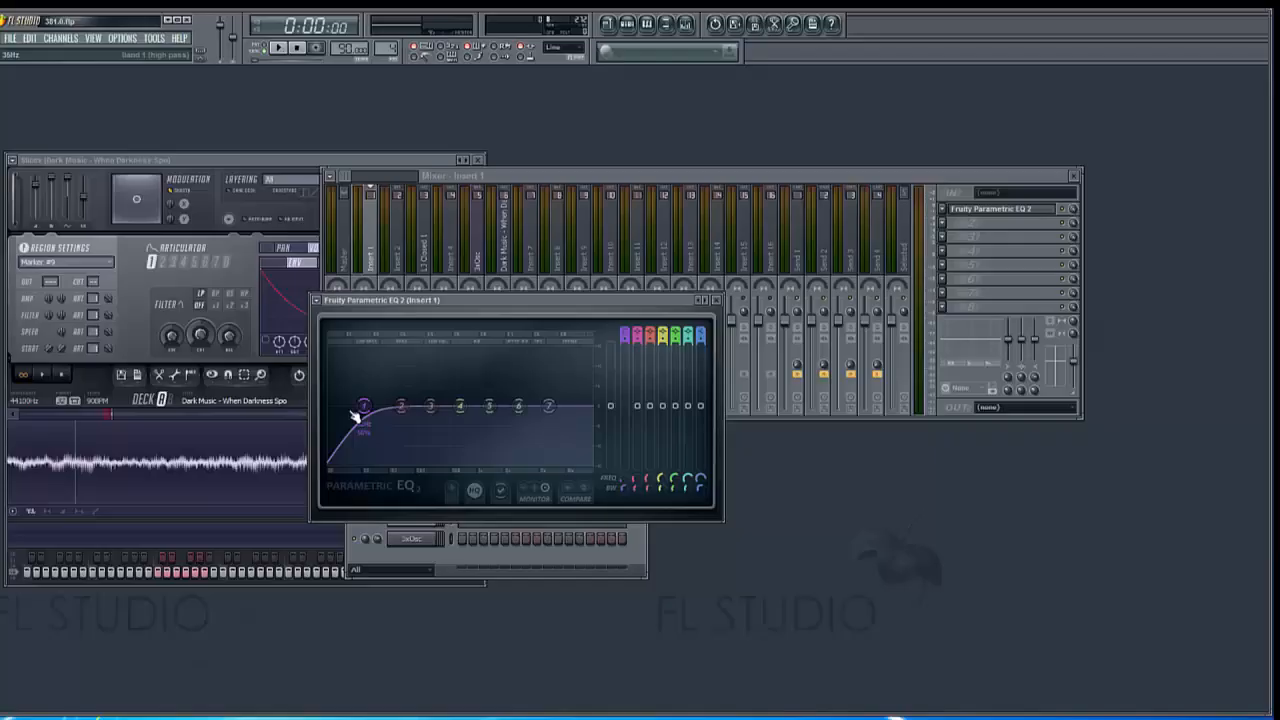
# Change band 7 of the equalizer to a low pass filter
pyautogui.rightClick(548, 408)
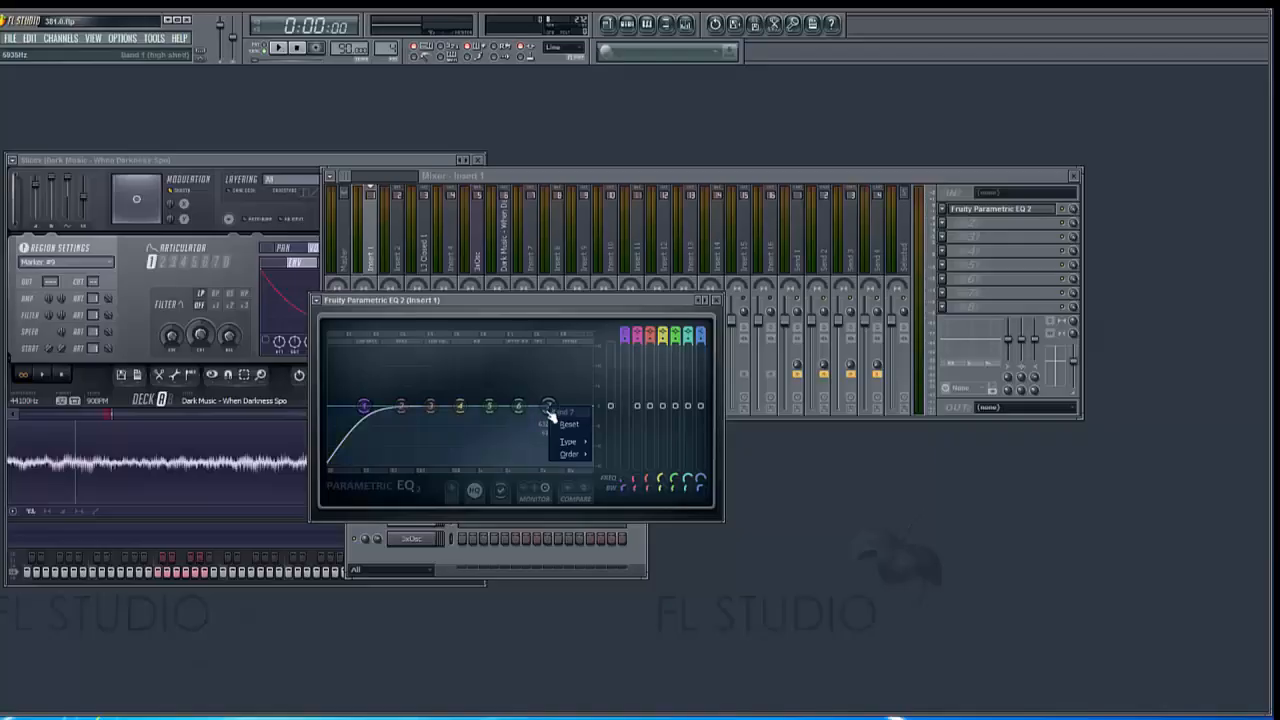
pyautogui.moveTo(568, 441)
pyautogui.click(618, 455)
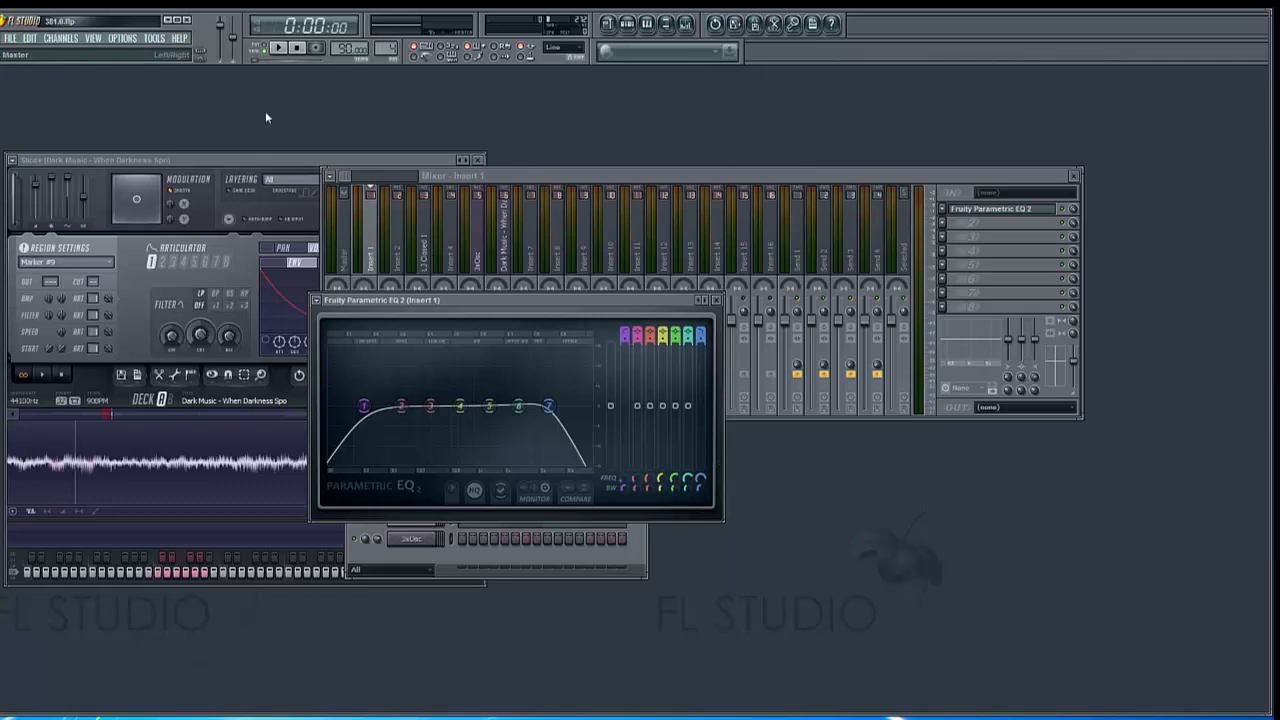
# During playback, adjust band 7's bandwidth and sweep its low pass cutoff down to about 3 kHz and up to about 12 kHz
pyautogui.click(285, 50)
pyautogui.scroll(3, 548, 405)
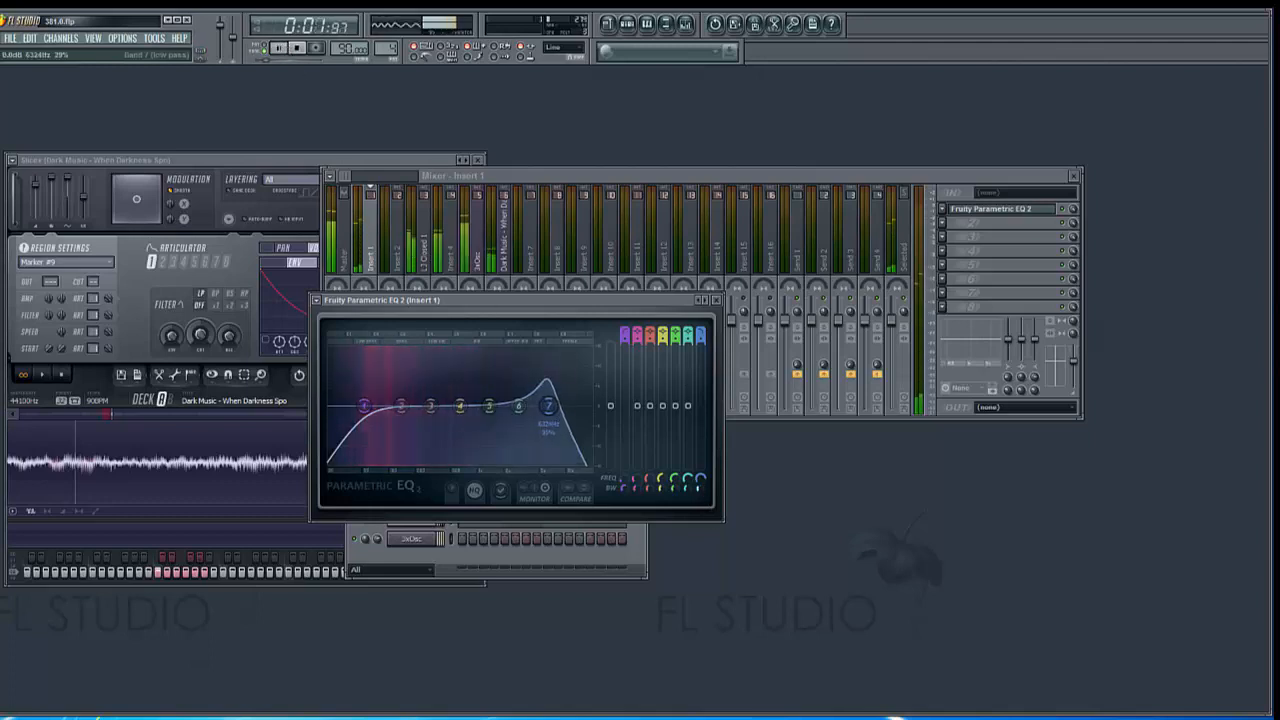
pyautogui.moveTo(700, 488)
pyautogui.mouseDown()
pyautogui.moveTo(700, 464)
pyautogui.moveTo(700, 500)
pyautogui.mouseUp()
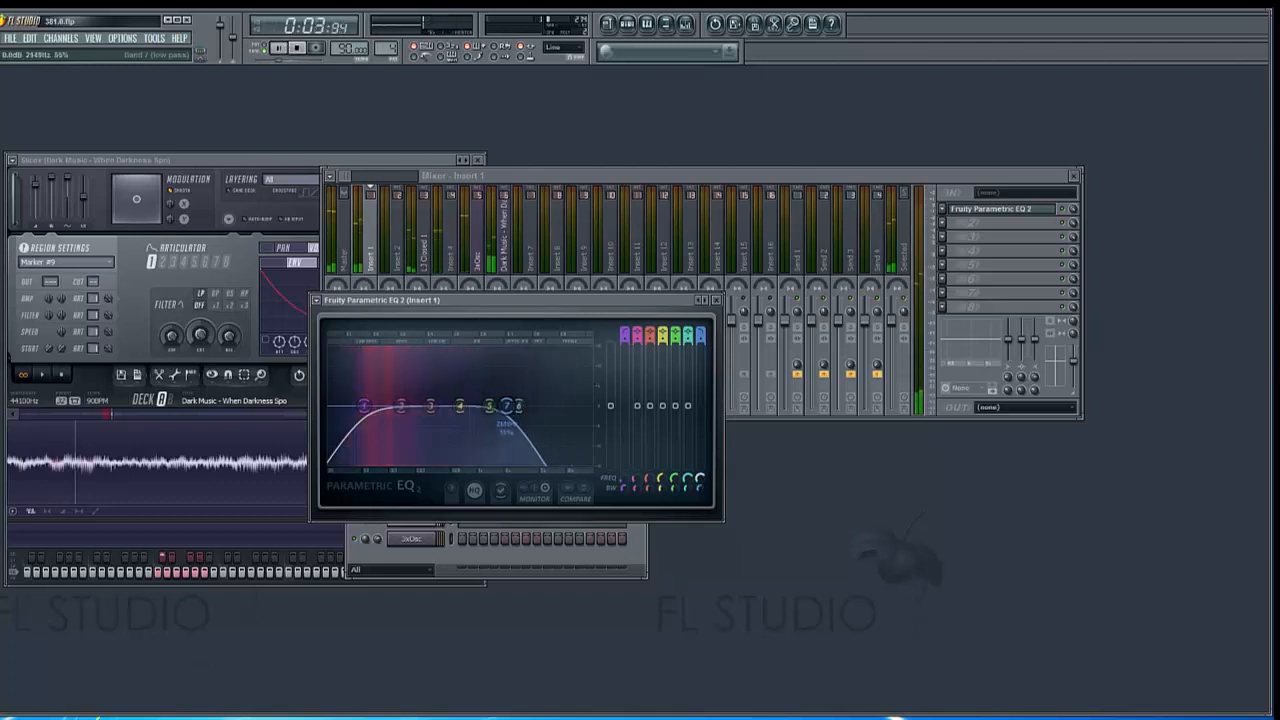
pyautogui.moveTo(507, 406); pyautogui.dragTo(588, 418)
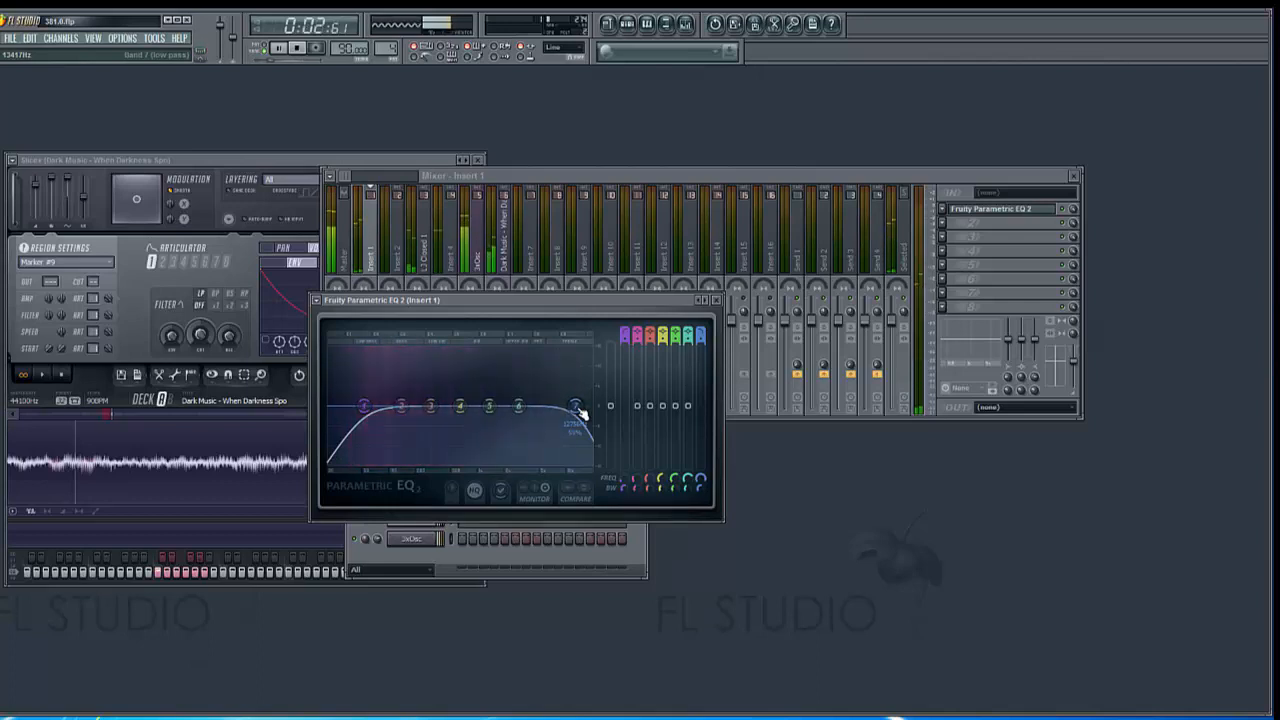
# Disable band 7 of the equalizer and stop playback
pyautogui.rightClick(577, 411)
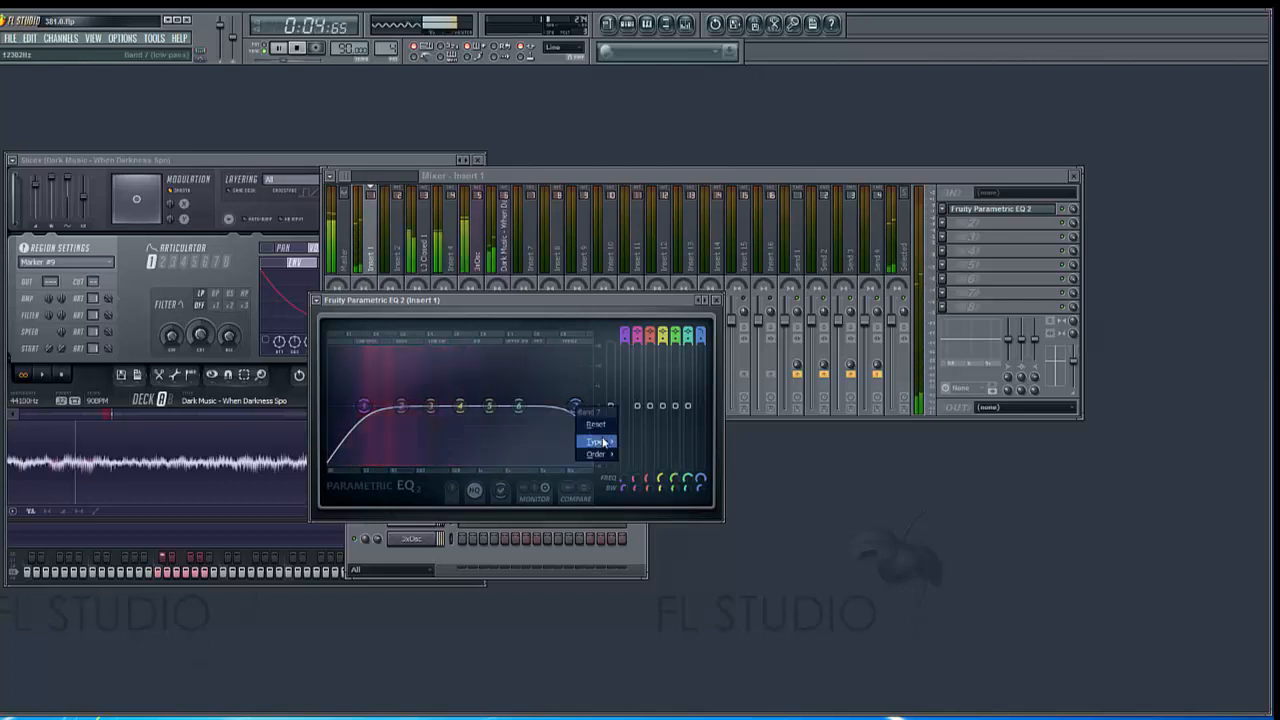
pyautogui.click(630, 443)
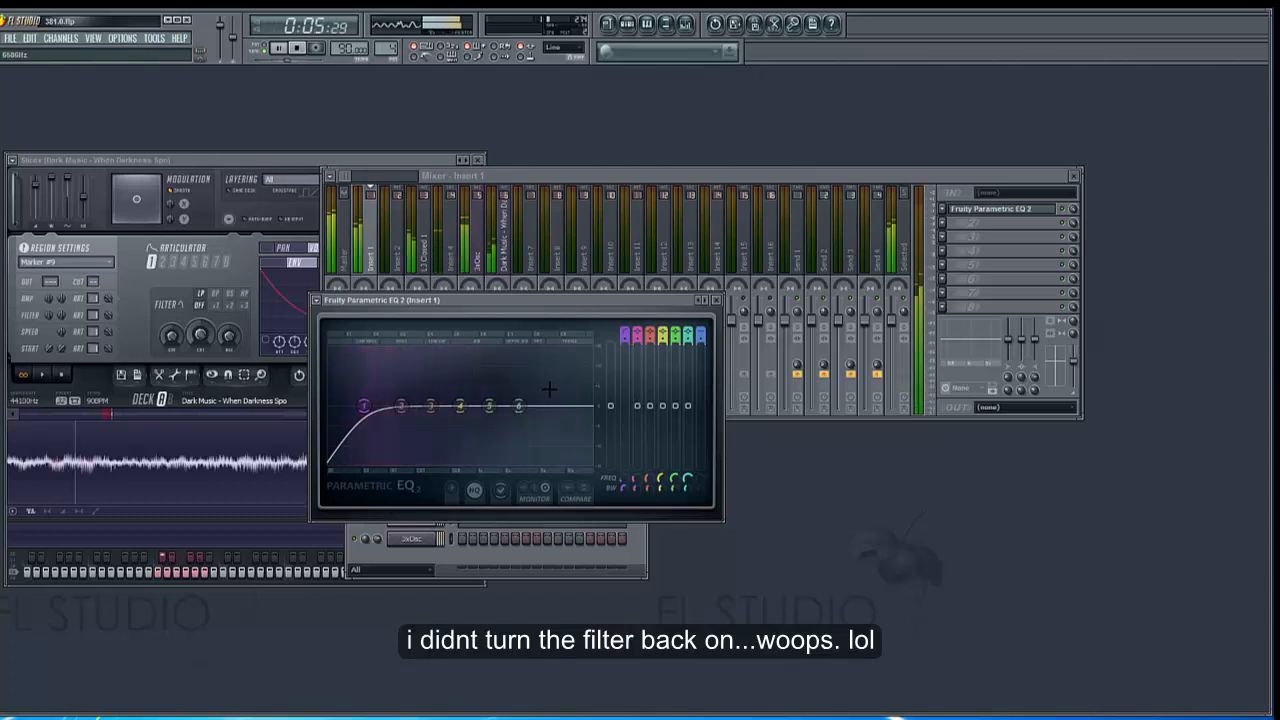
pyautogui.click(299, 49)
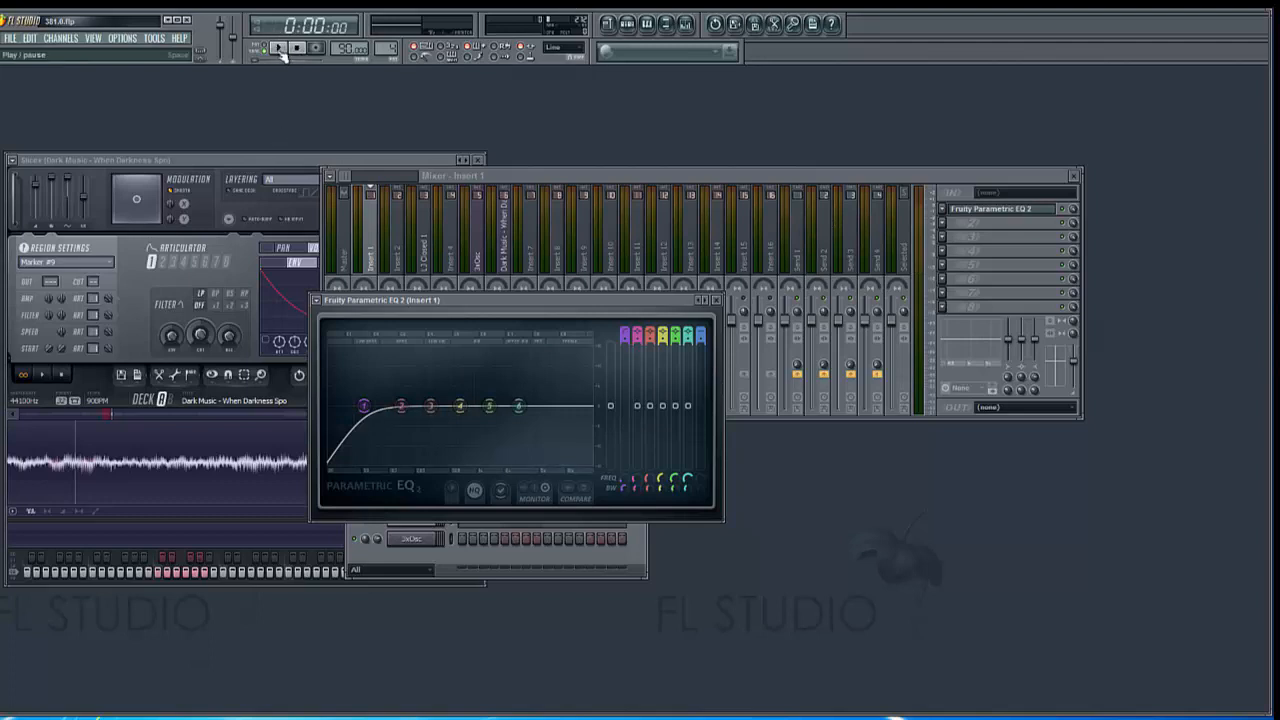
pyautogui.rightClick(401, 407)
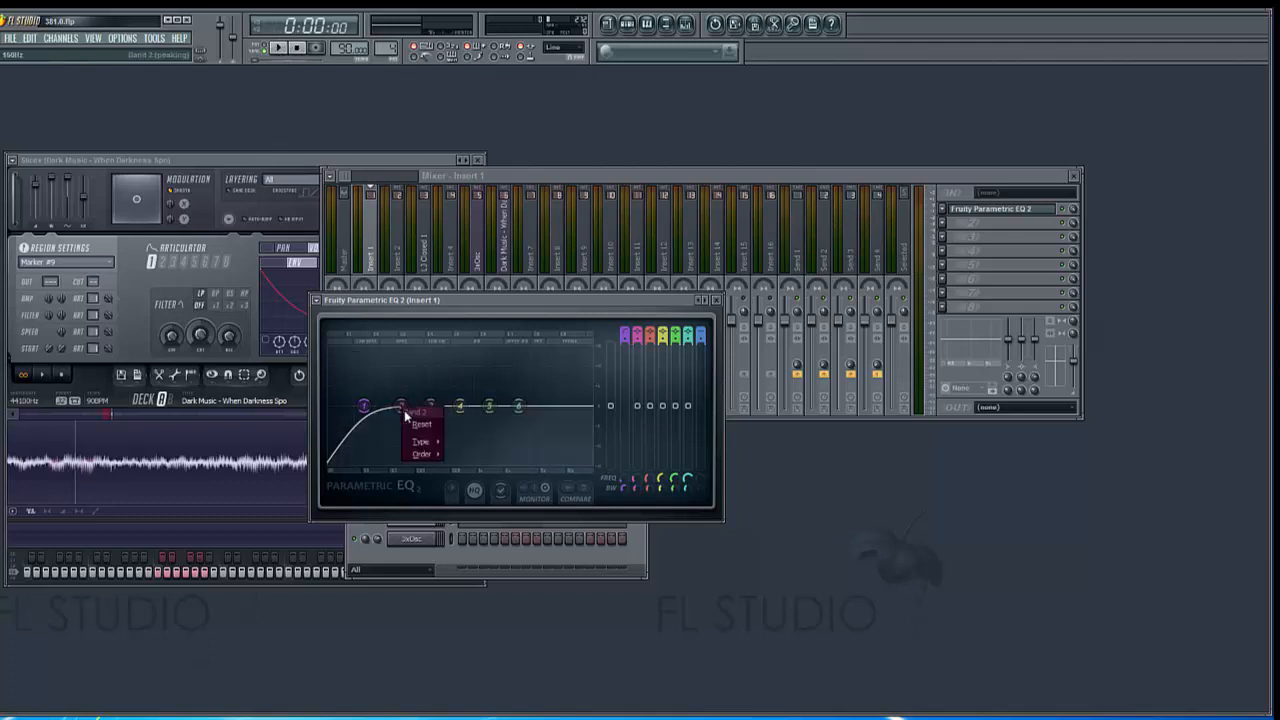
pyautogui.moveTo(424, 441)
pyautogui.click(493, 182)
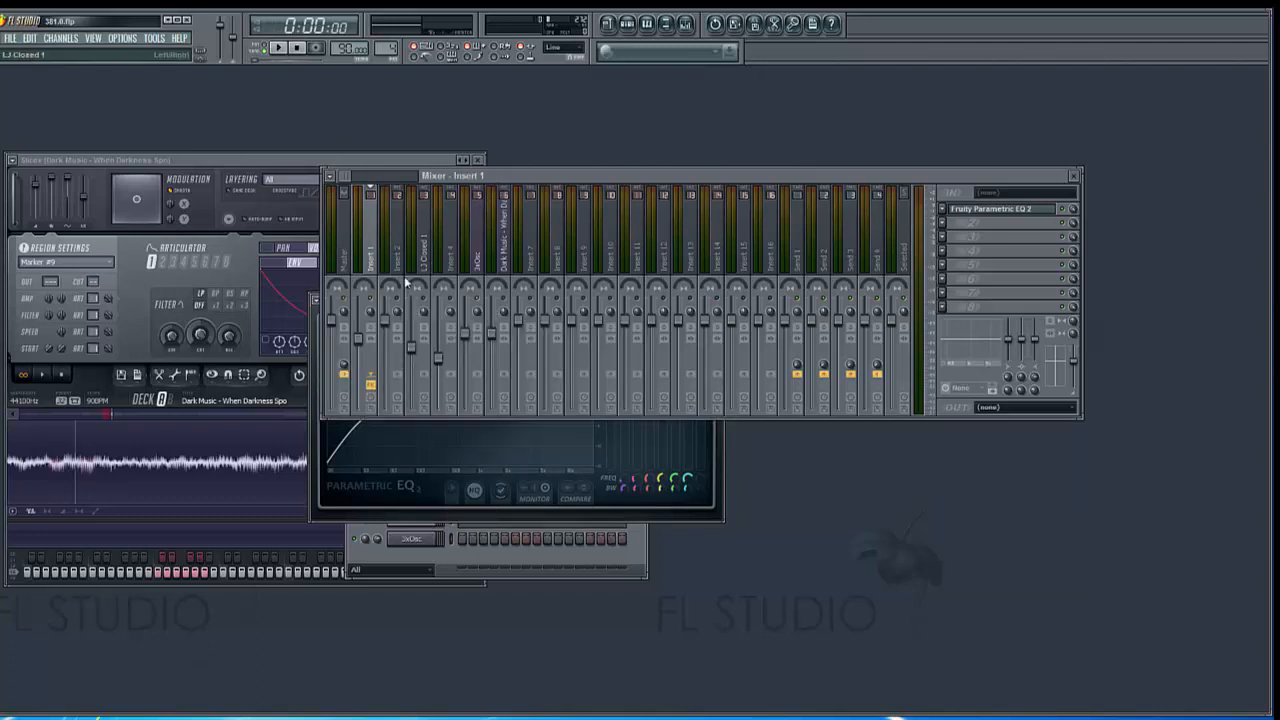
# Play the pattern and strongly boost the equalizer's peaking band 2 at about 146 Hz on Insert 1
pyautogui.press('space')
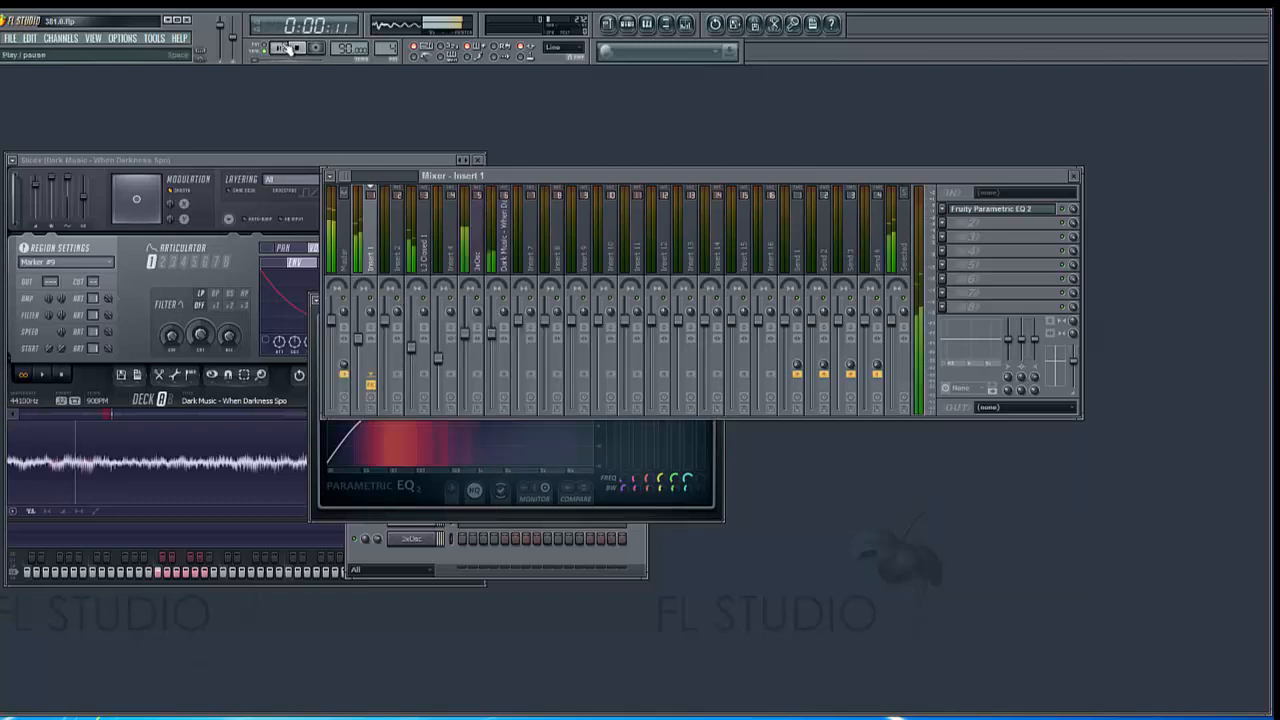
pyautogui.click(433, 563)
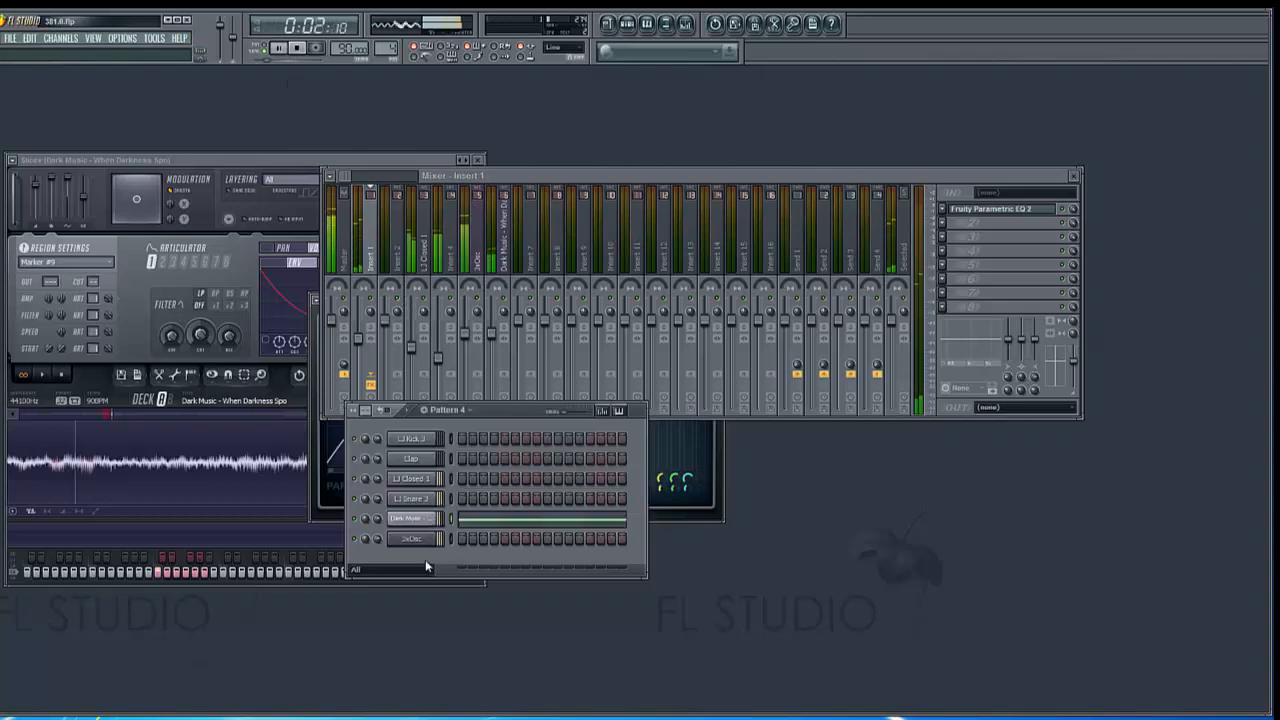
pyautogui.click(966, 210)
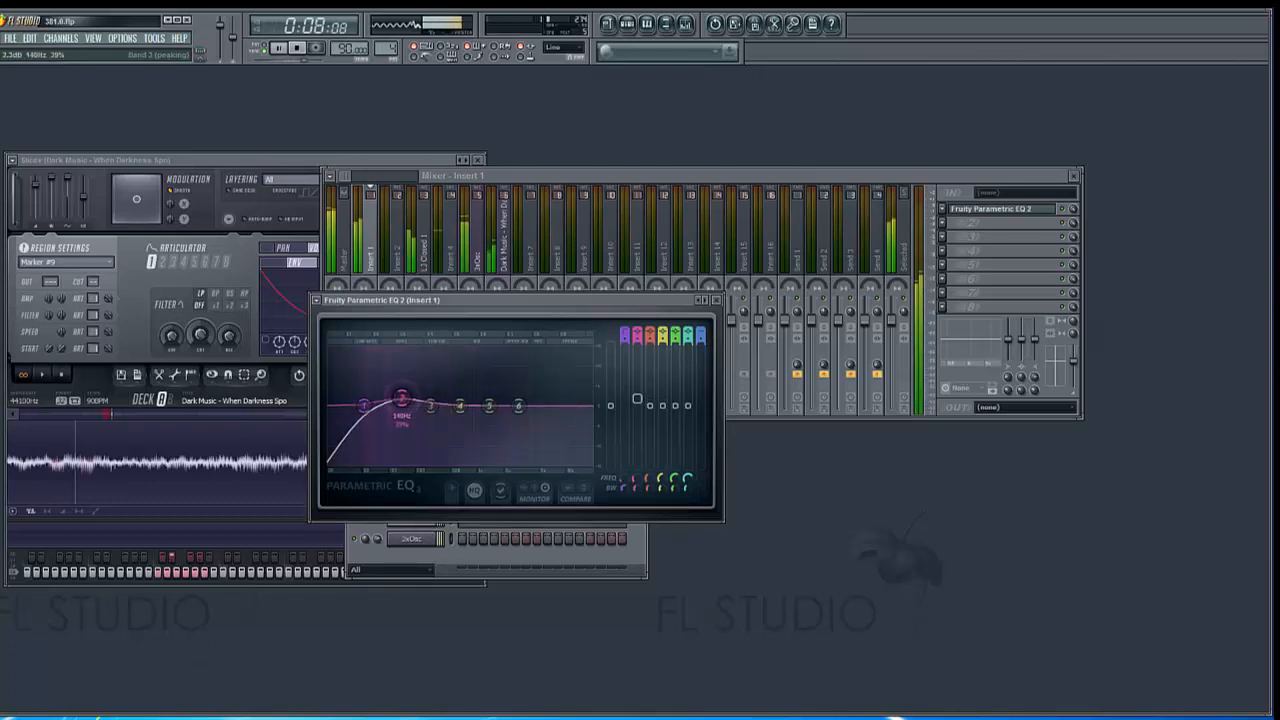
pyautogui.moveTo(403, 408); pyautogui.dragTo(403, 367)
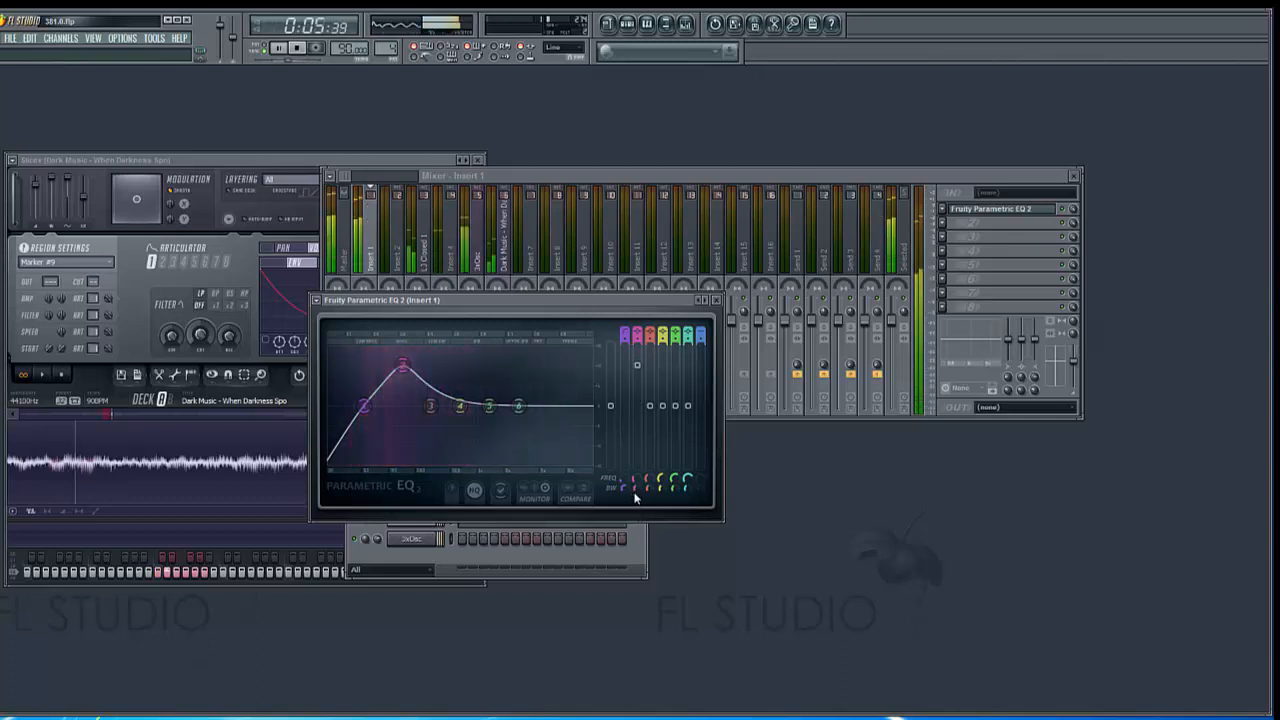
# Narrow band 2's bandwidth to 2% and raise its boost to about 14.3 dB at about 143 Hz
pyautogui.scroll(-6, 402, 366)
pyautogui.scroll(-3, 402, 366)
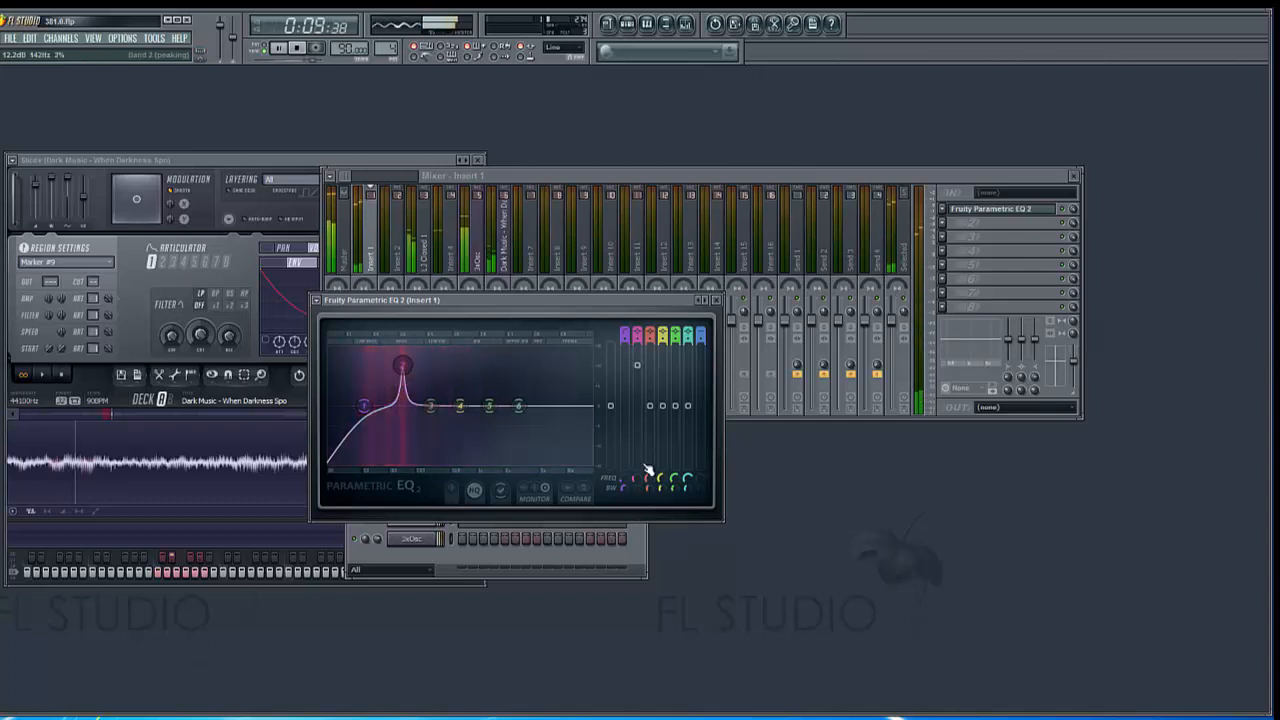
pyautogui.moveTo(637, 366); pyautogui.dragTo(637, 358)
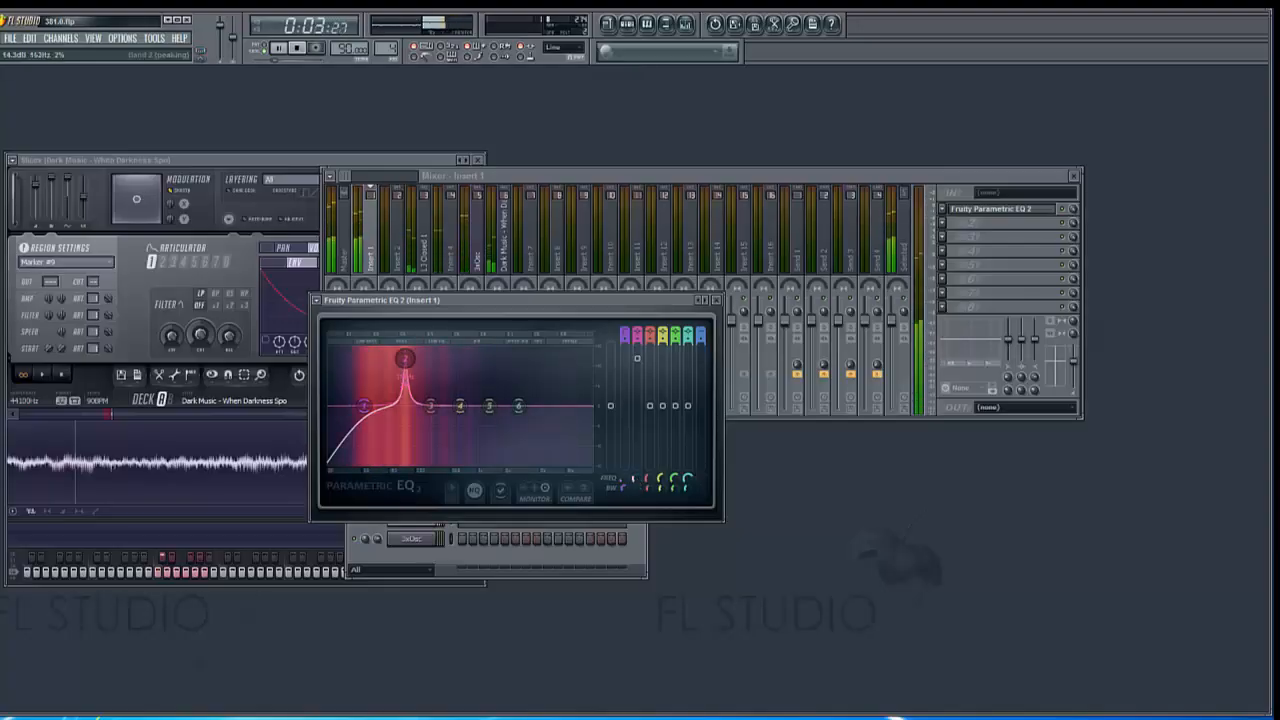
# Lower band 1's high pass cutoff to about 42 Hz and reduce band 2's level to a slight boost
pyautogui.rightClick(635, 479)
pyautogui.click(636, 479)
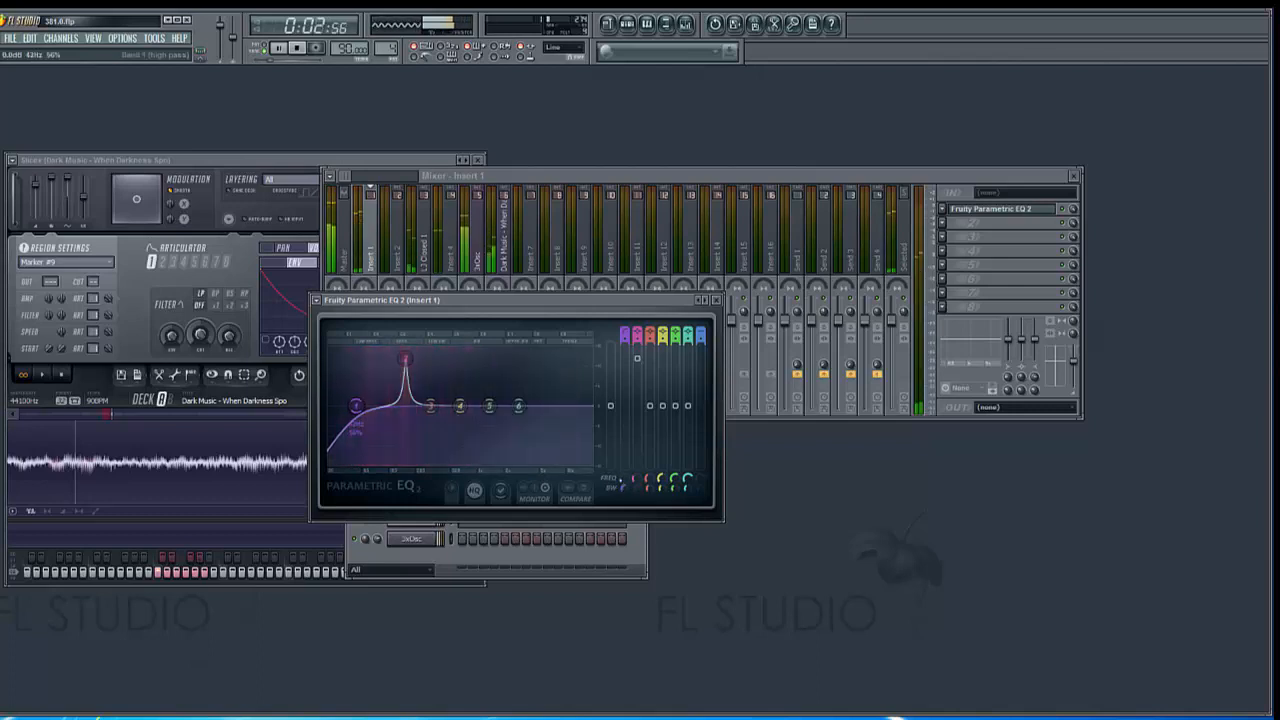
pyautogui.moveTo(640, 486); pyautogui.dragTo(640, 494)
pyautogui.moveTo(397, 358); pyautogui.dragTo(411, 358)
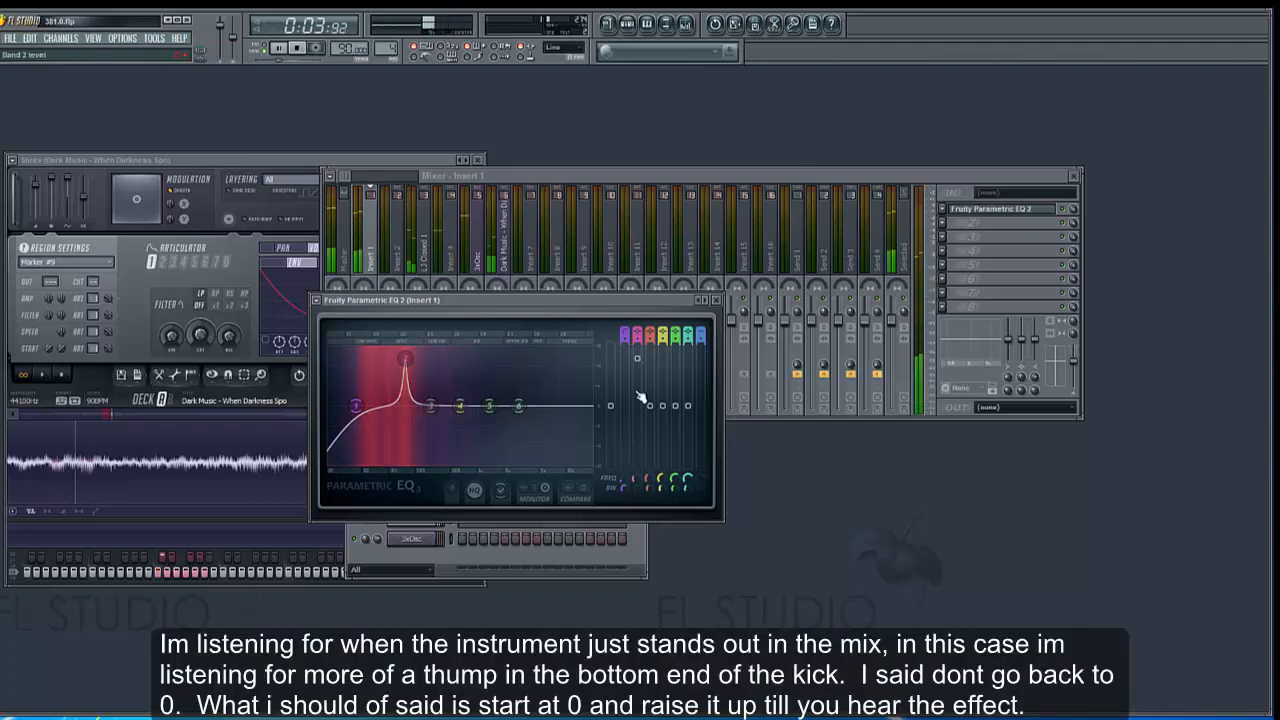
pyautogui.moveTo(637, 359); pyautogui.dragTo(638, 400)
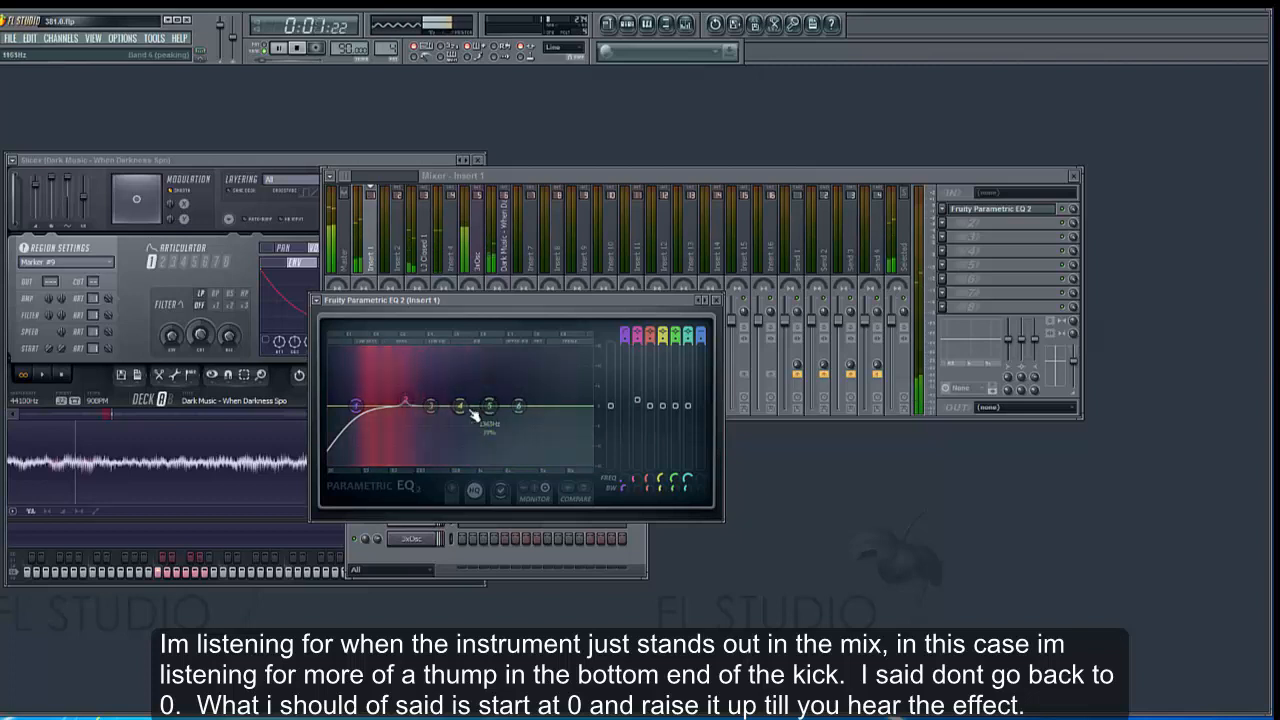
# Strongly boost the equalizer's peaking band 5 with a very narrow bandwidth
pyautogui.moveTo(489, 408); pyautogui.dragTo(489, 378)
pyautogui.moveTo(674, 497); pyautogui.dragTo(674, 540)
pyautogui.moveTo(678, 378); pyautogui.dragTo(676, 355)
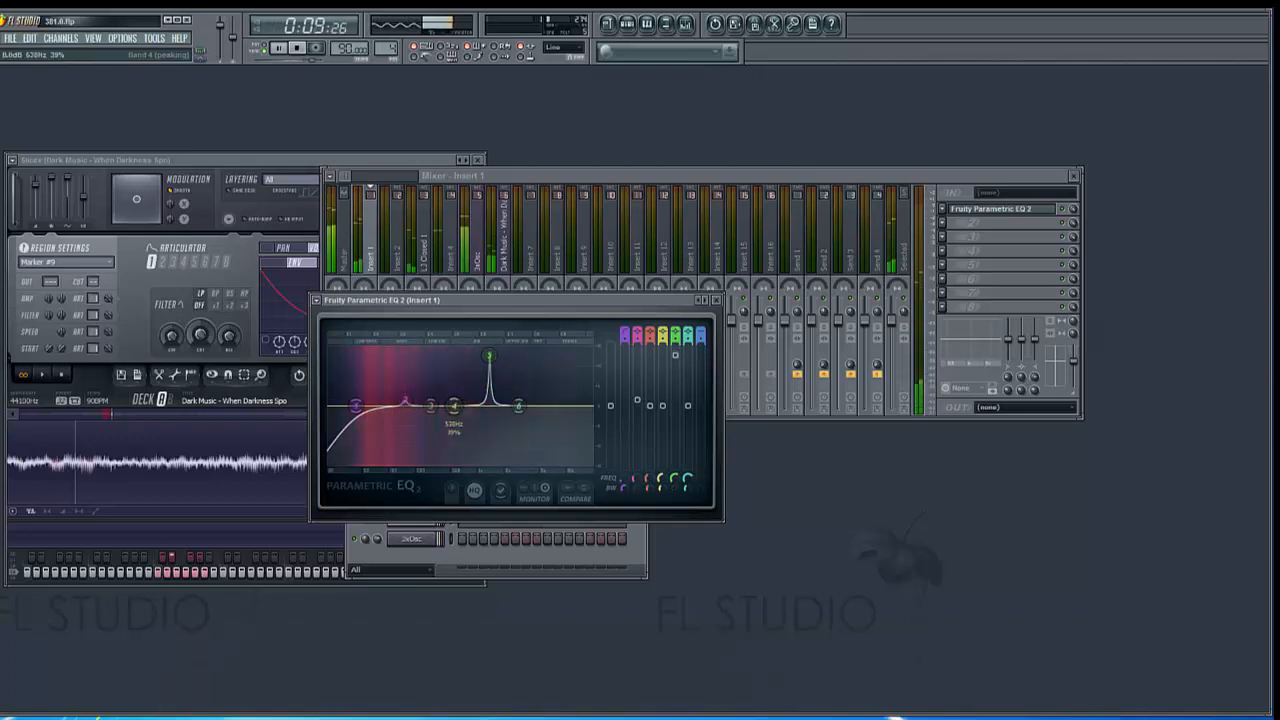
# Fine-tune band 5's frequency and bandwidth by ear, and reduce its level to a slight boost
pyautogui.moveTo(675, 479); pyautogui.dragTo(675, 490)
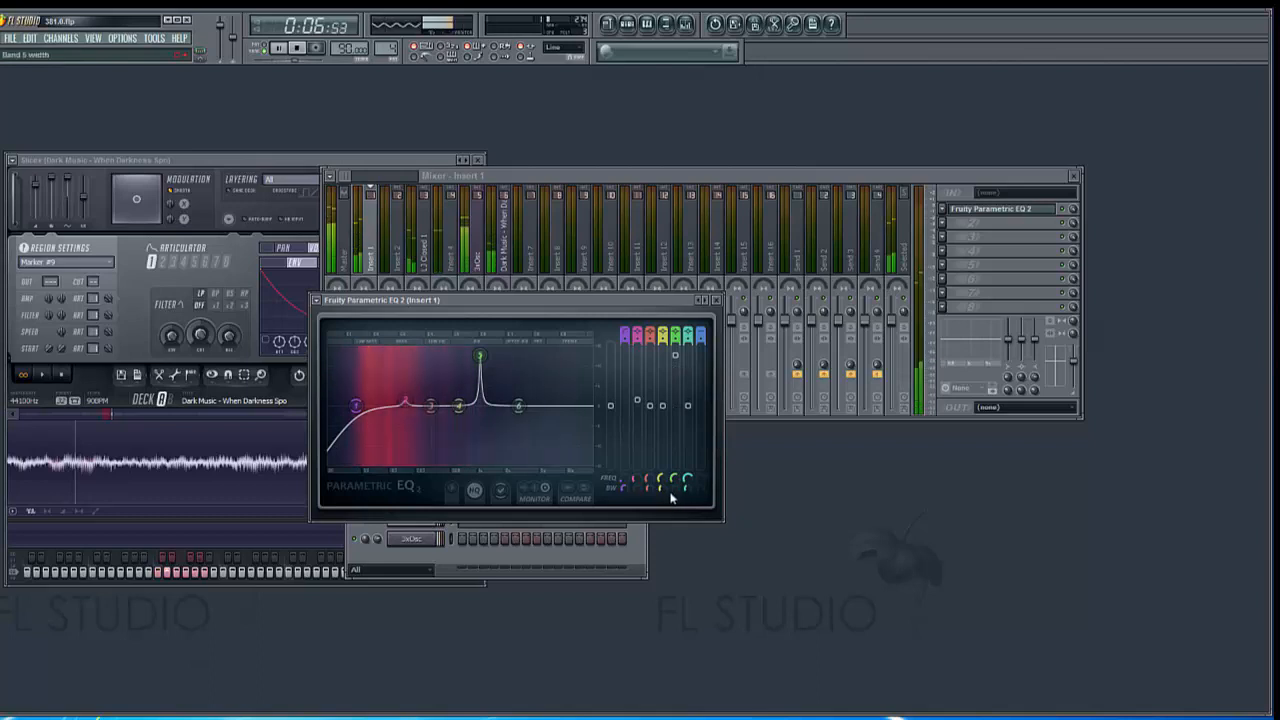
pyautogui.moveTo(674, 489); pyautogui.dragTo(673, 480)
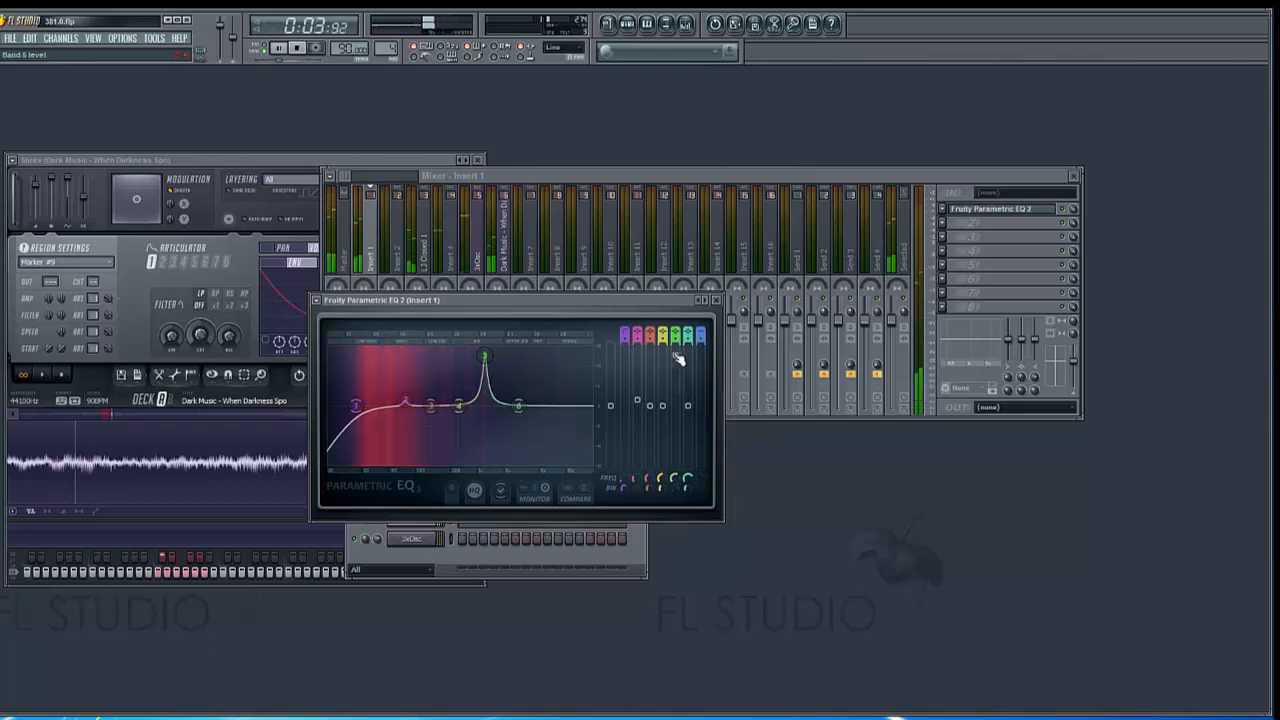
pyautogui.moveTo(675, 356); pyautogui.dragTo(675, 400)
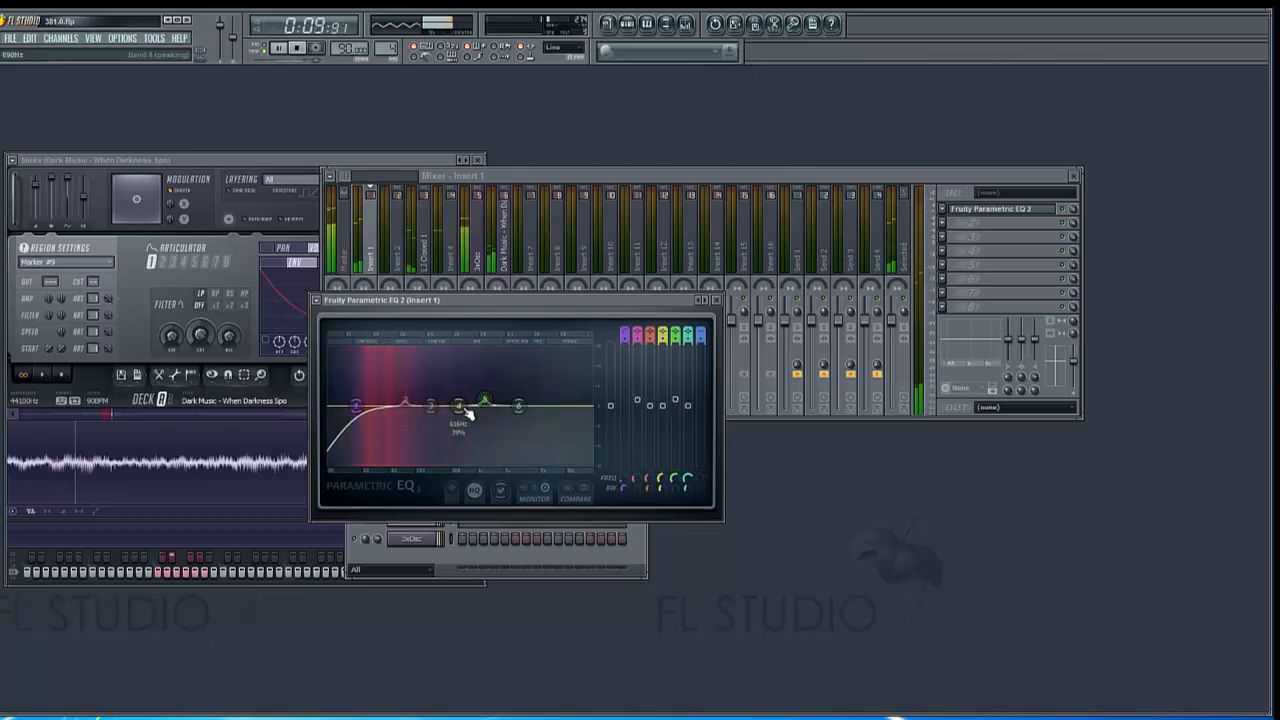
# Toggle the Fruity Parametric EQ 2 effect on Insert 1 to compare the sound, and stop playback
pyautogui.click(1064, 210)
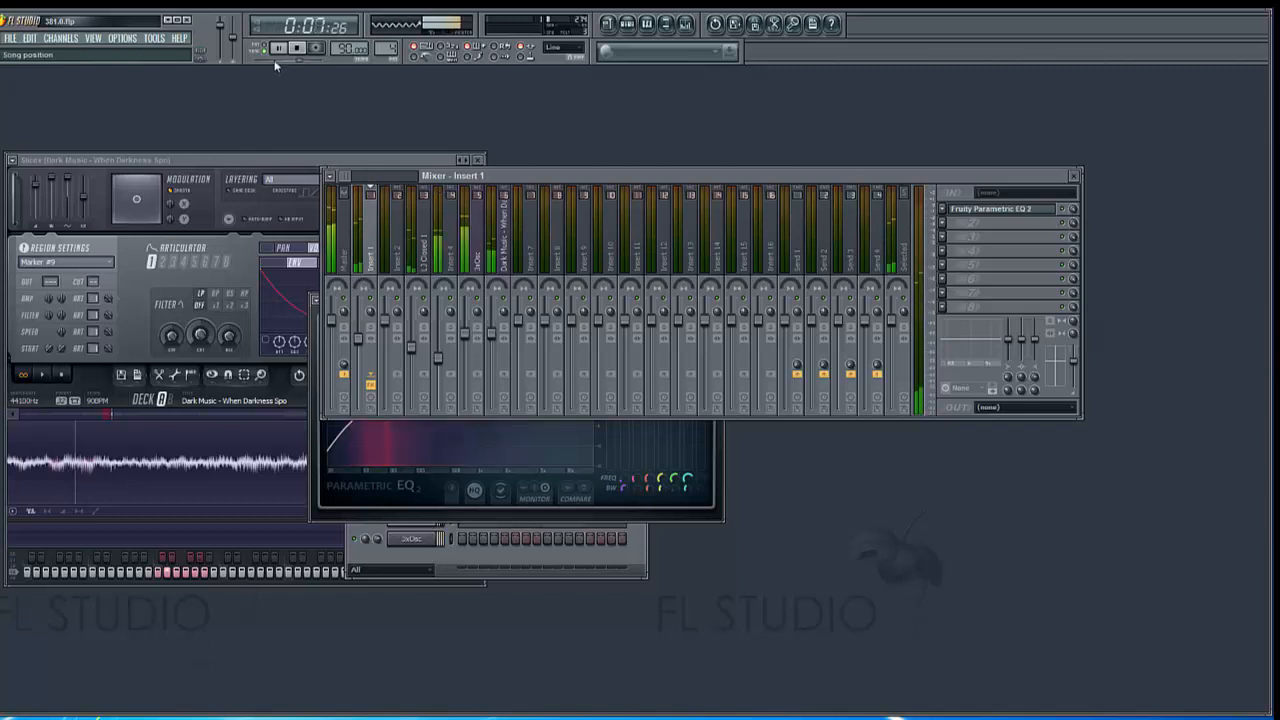
pyautogui.click(298, 52)
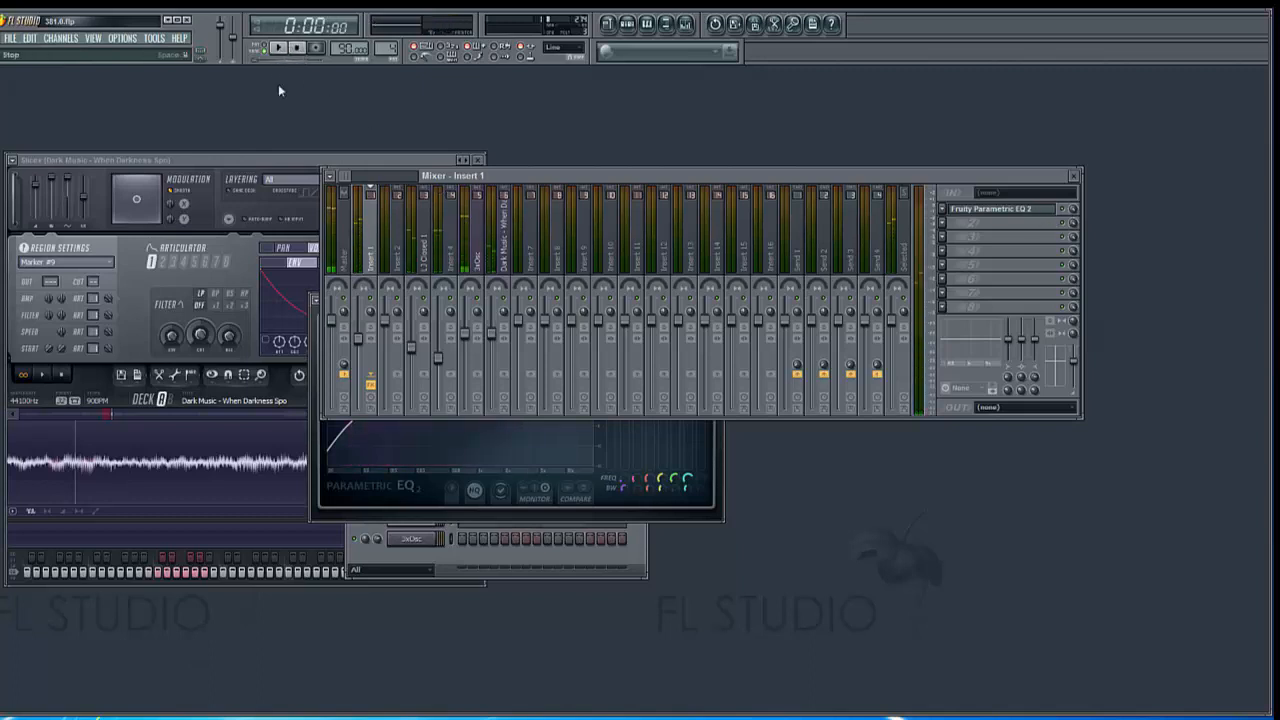
pyautogui.click(716, 488)
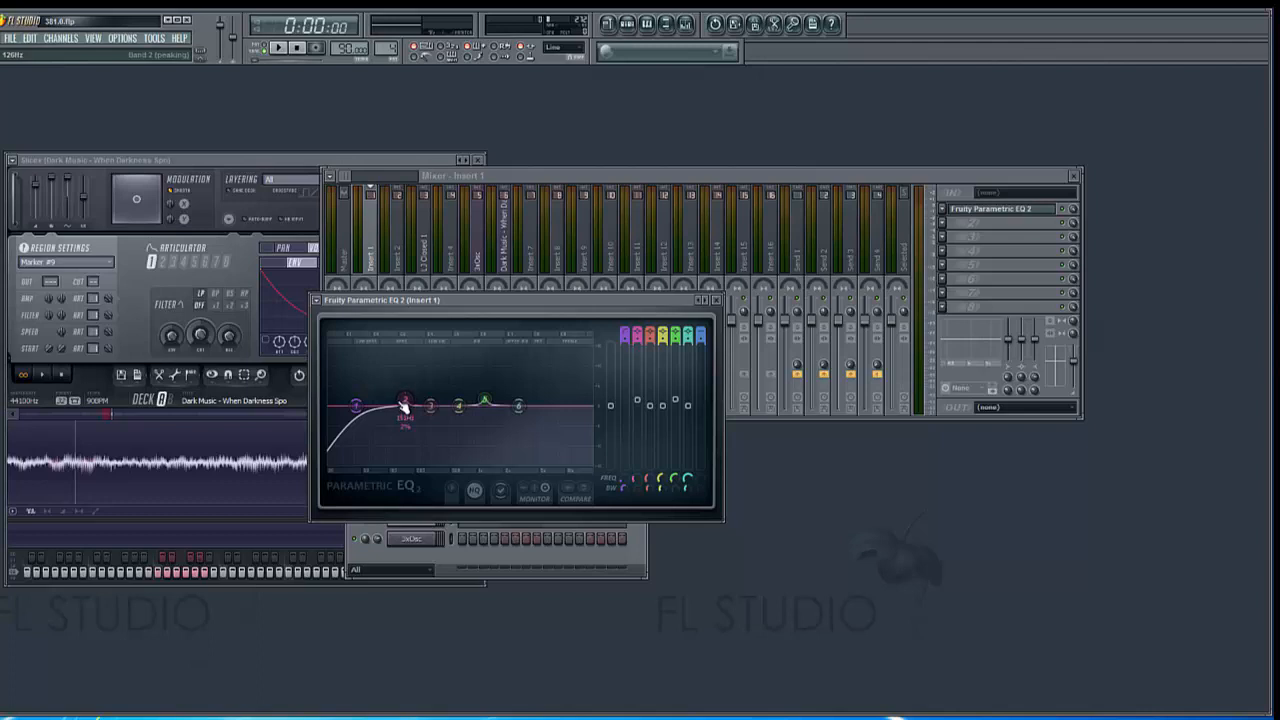
pyautogui.moveTo(404, 405); pyautogui.dragTo(386, 409)
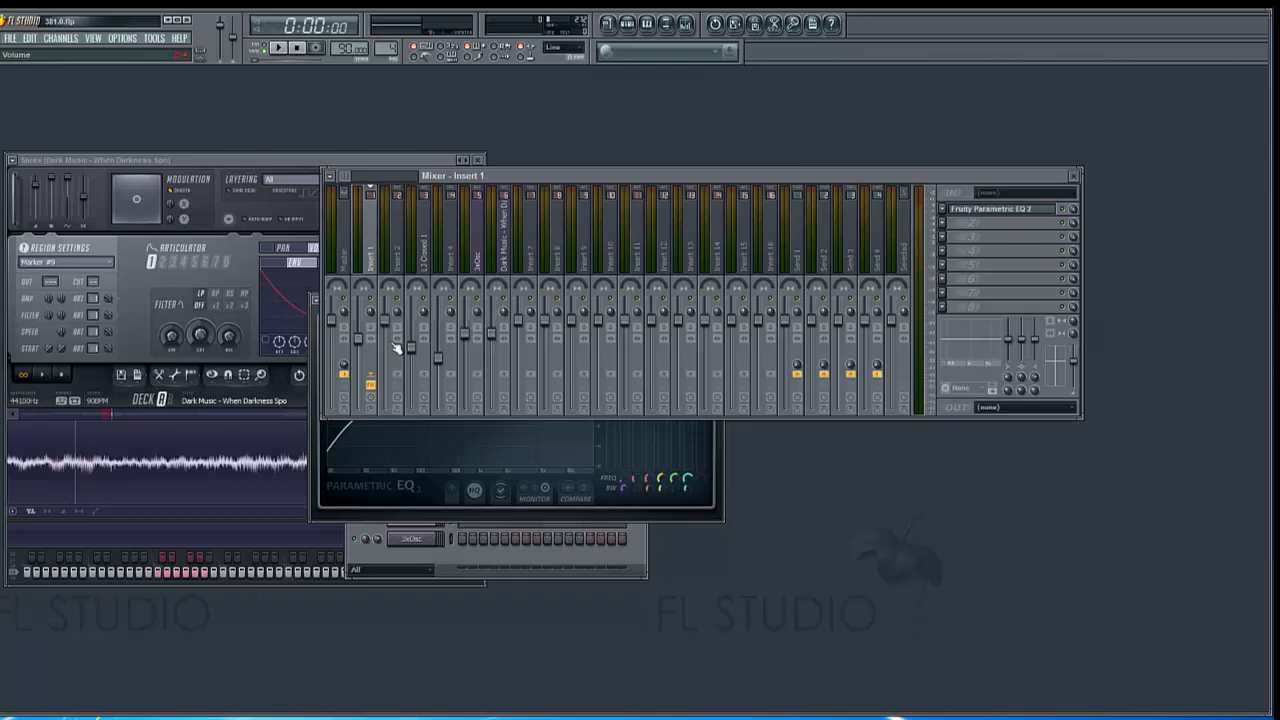
pyautogui.click(385, 512)
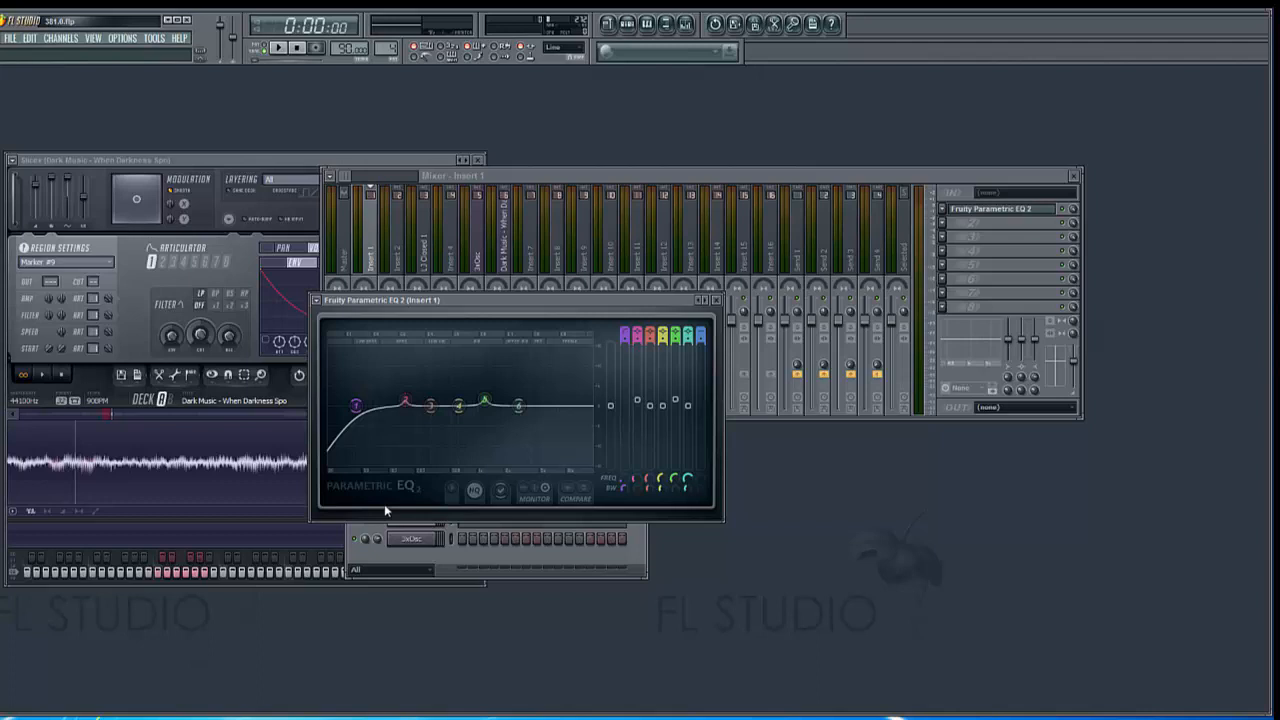
pyautogui.click(396, 250)
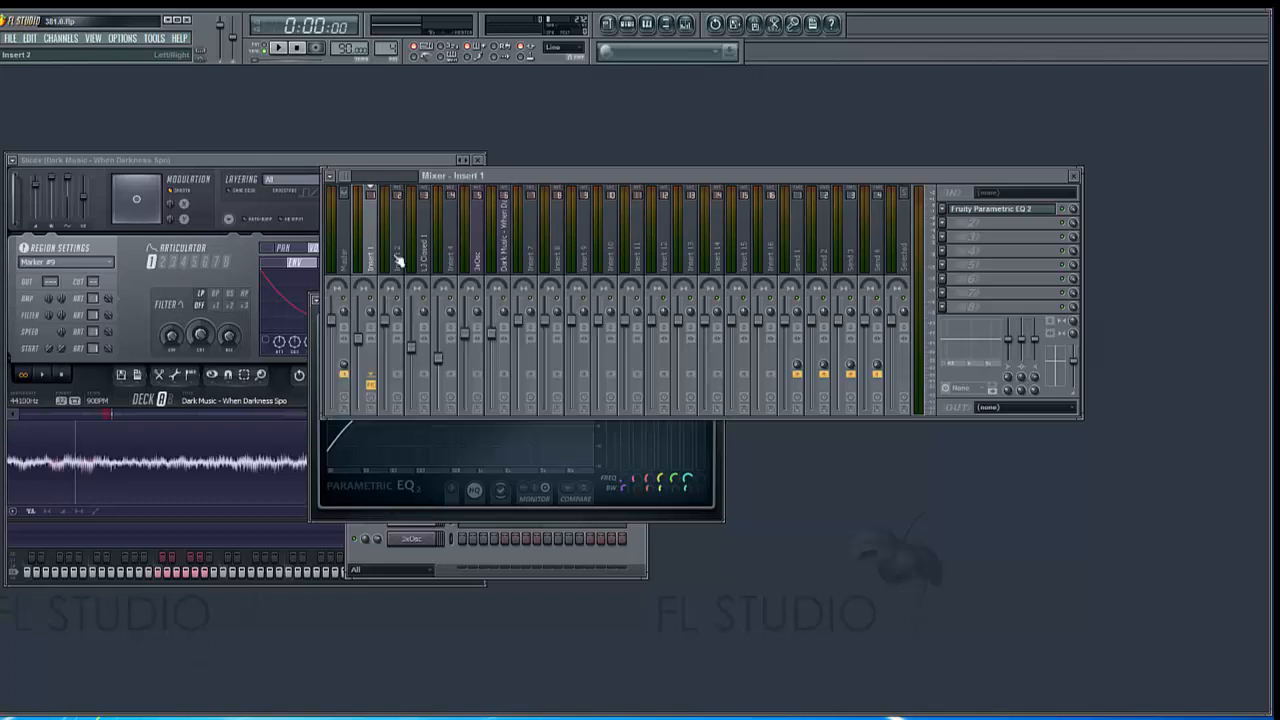
pyautogui.click(498, 260)
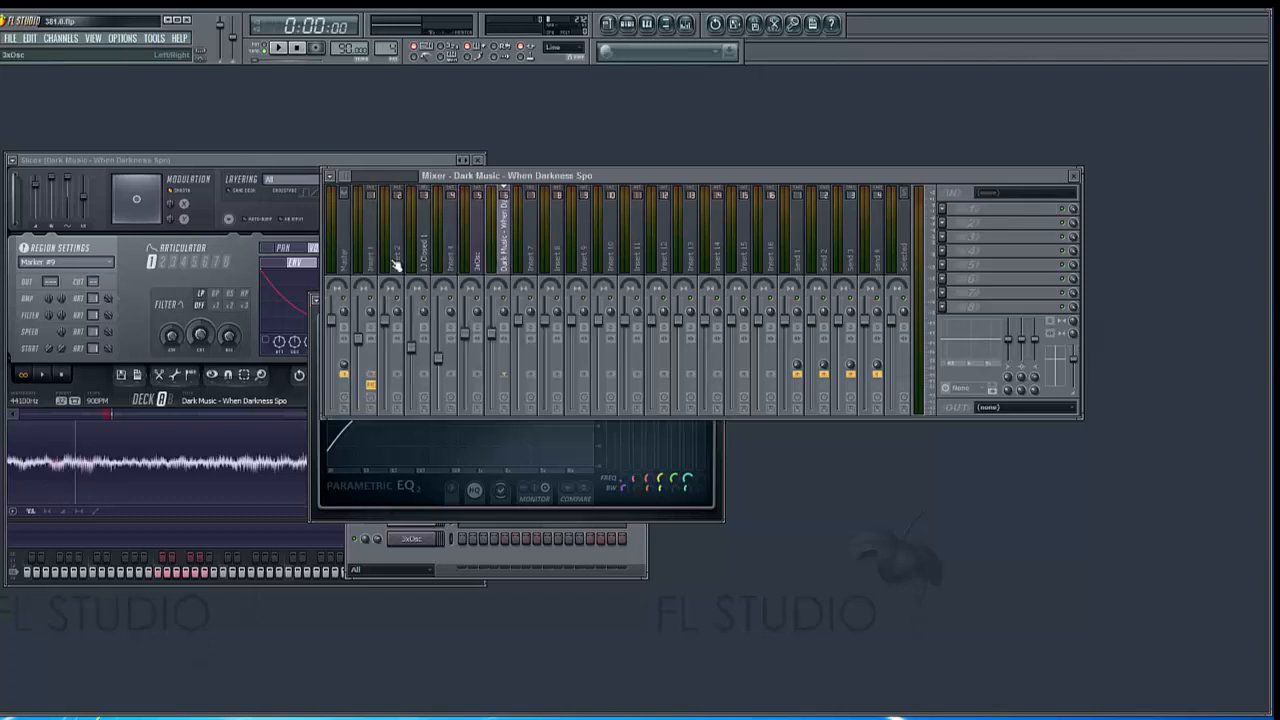
pyautogui.click(420, 266)
pyautogui.click(391, 265)
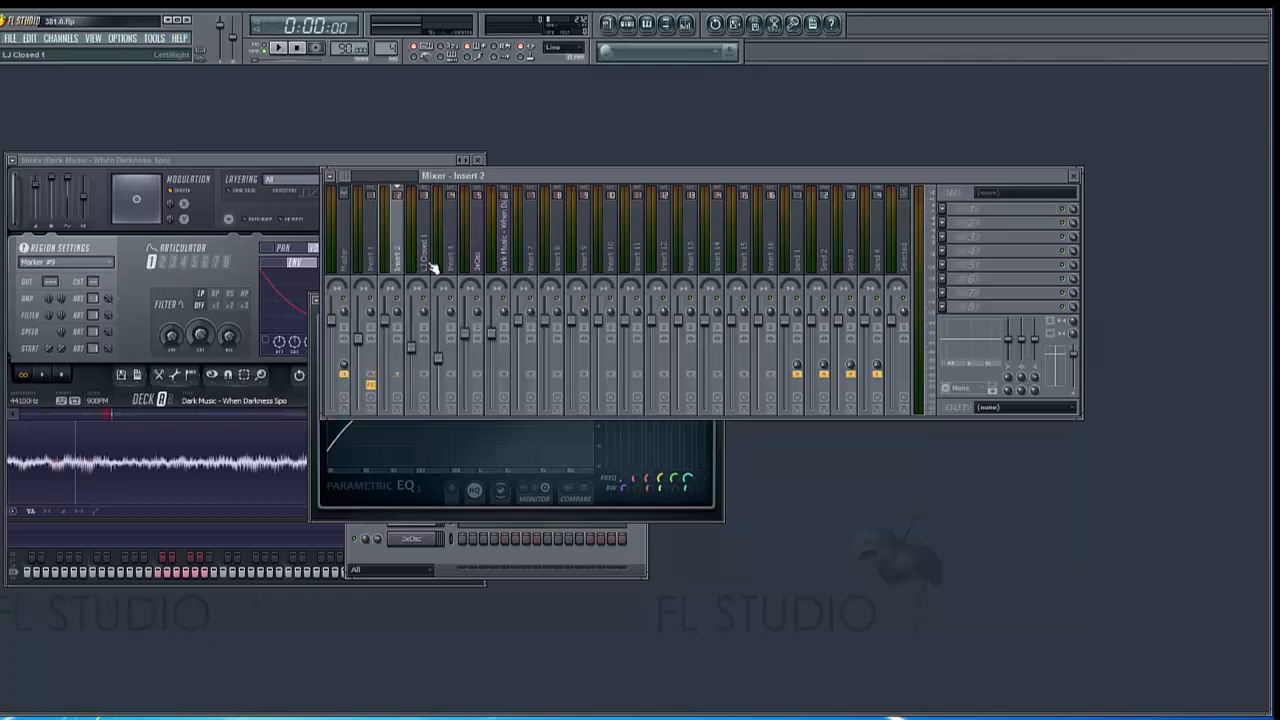
pyautogui.click(422, 266)
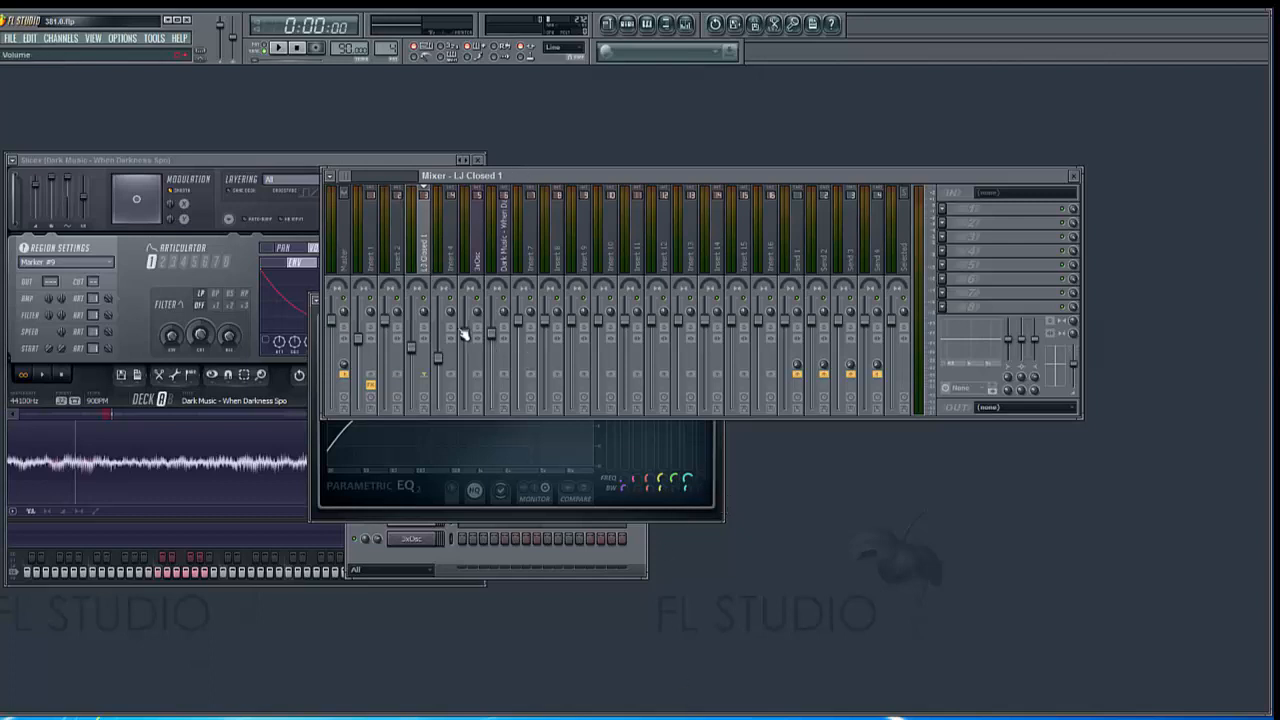
pyautogui.click(442, 262)
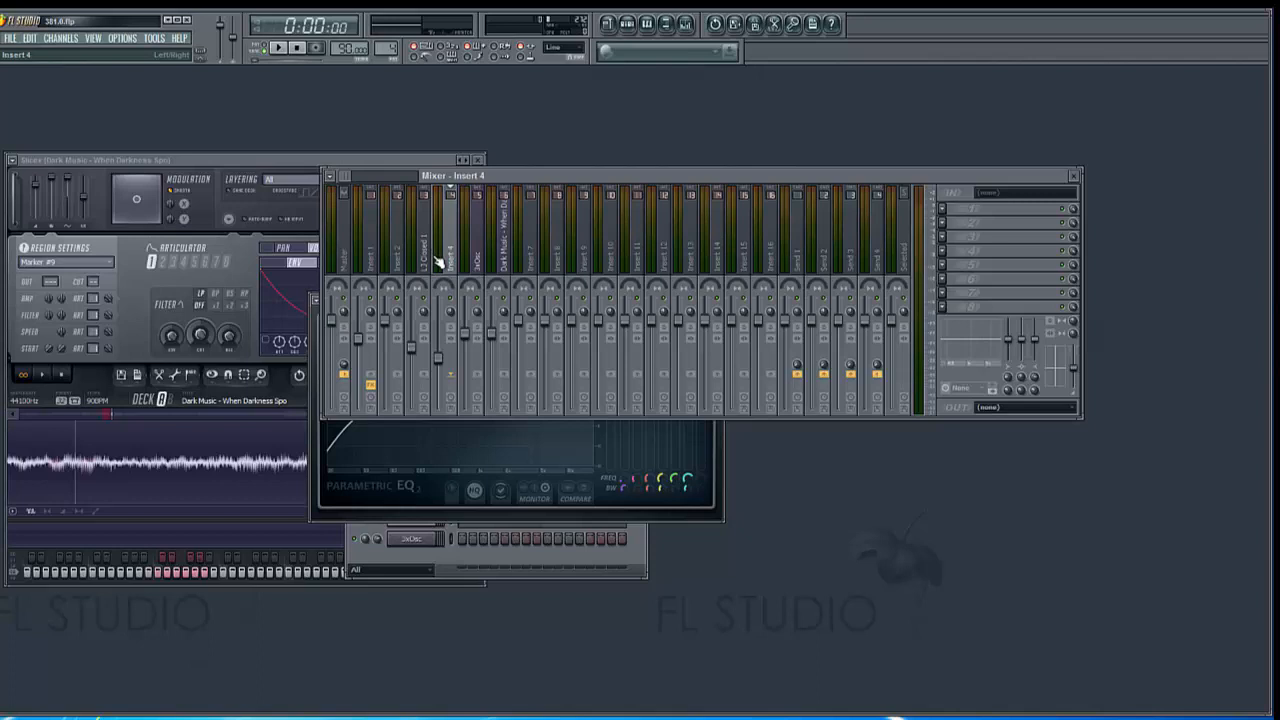
pyautogui.click(429, 512)
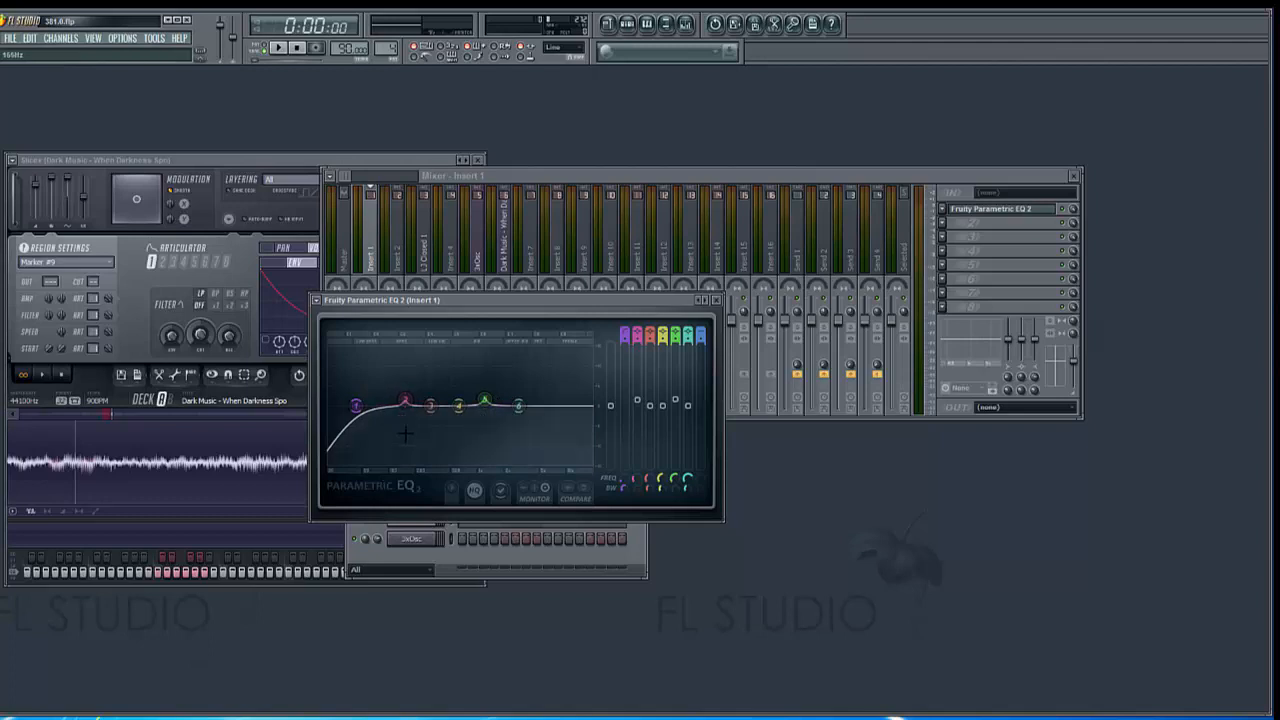
# Select the Insert 4 mixer track, play the pattern and load Fruity Parametric EQ 2 in its first effect slot
pyautogui.click(452, 250)
pyautogui.click(283, 48)
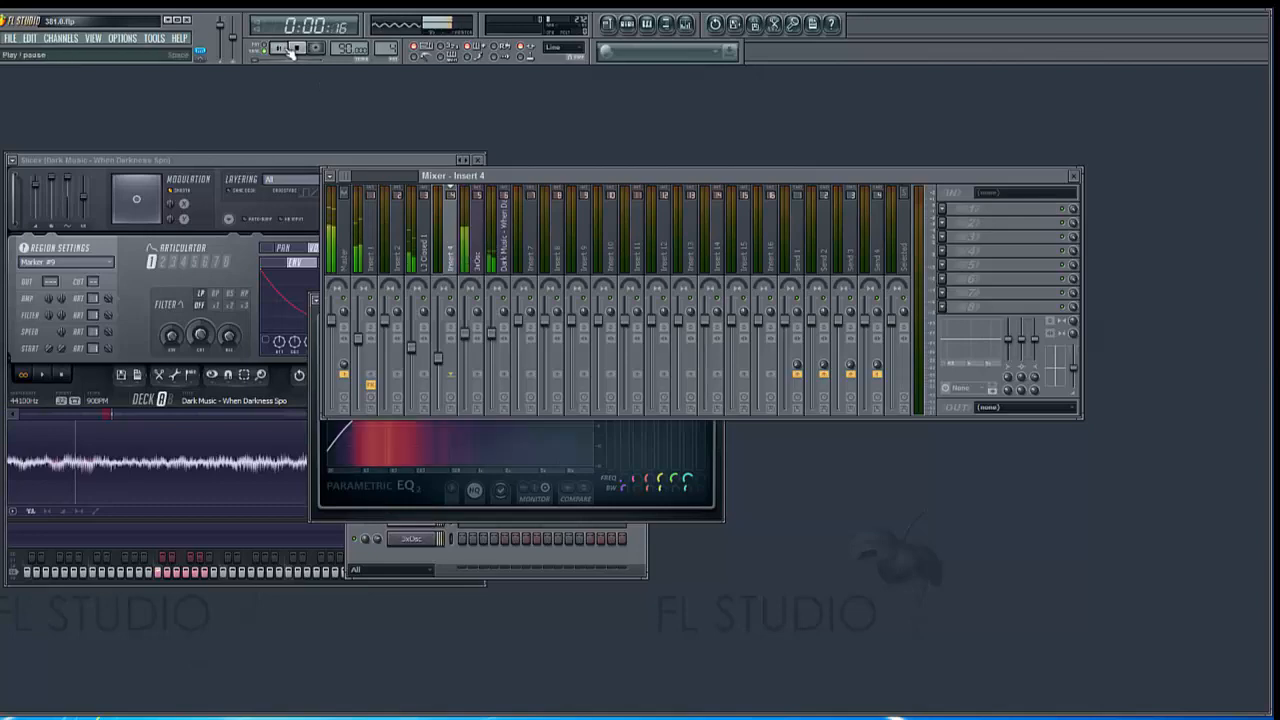
pyautogui.click(944, 212)
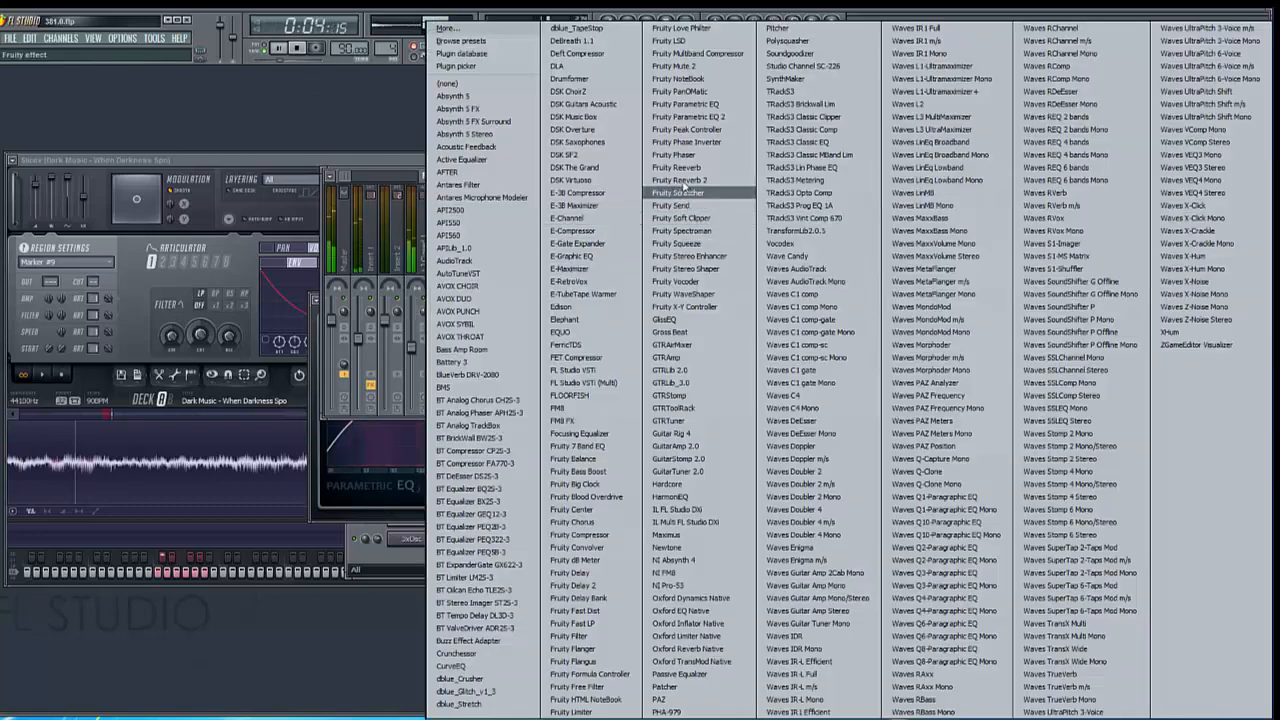
pyautogui.click(688, 116)
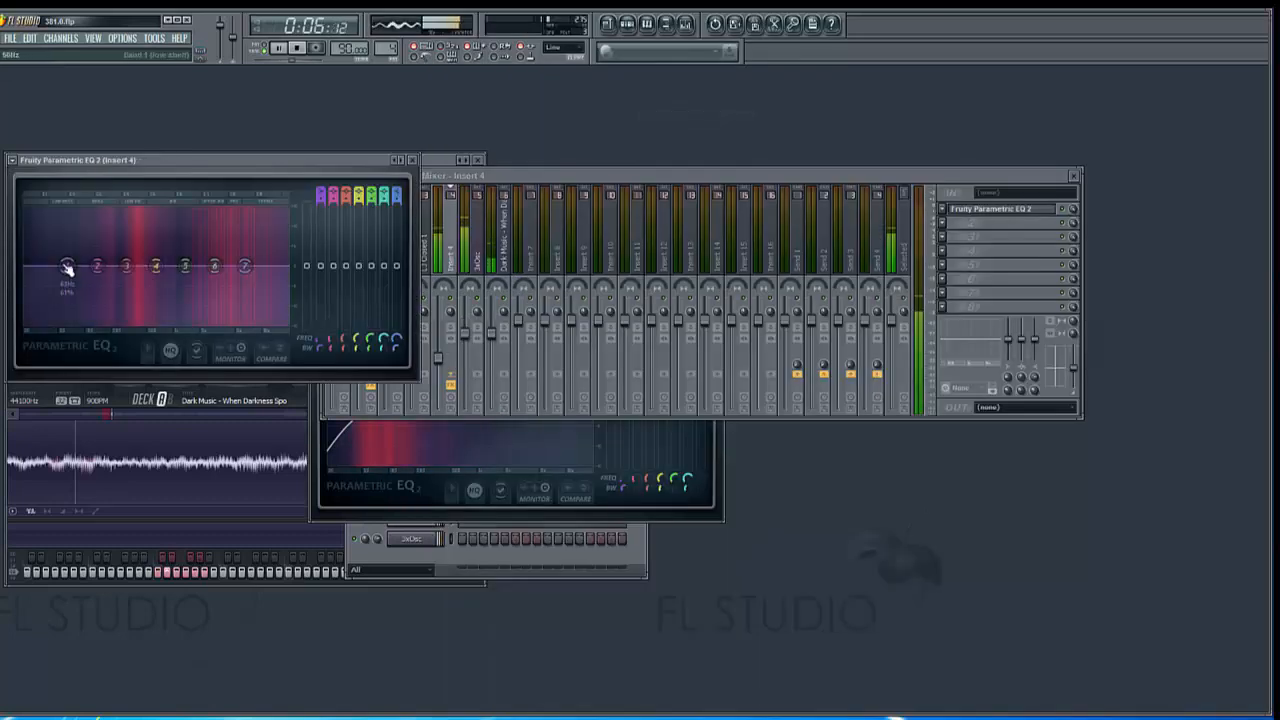
# Change band 1 of the Insert 4 equalizer to a high pass filter and lower its cutoff frequency
pyautogui.rightClick(67, 268)
pyautogui.click(160, 331)
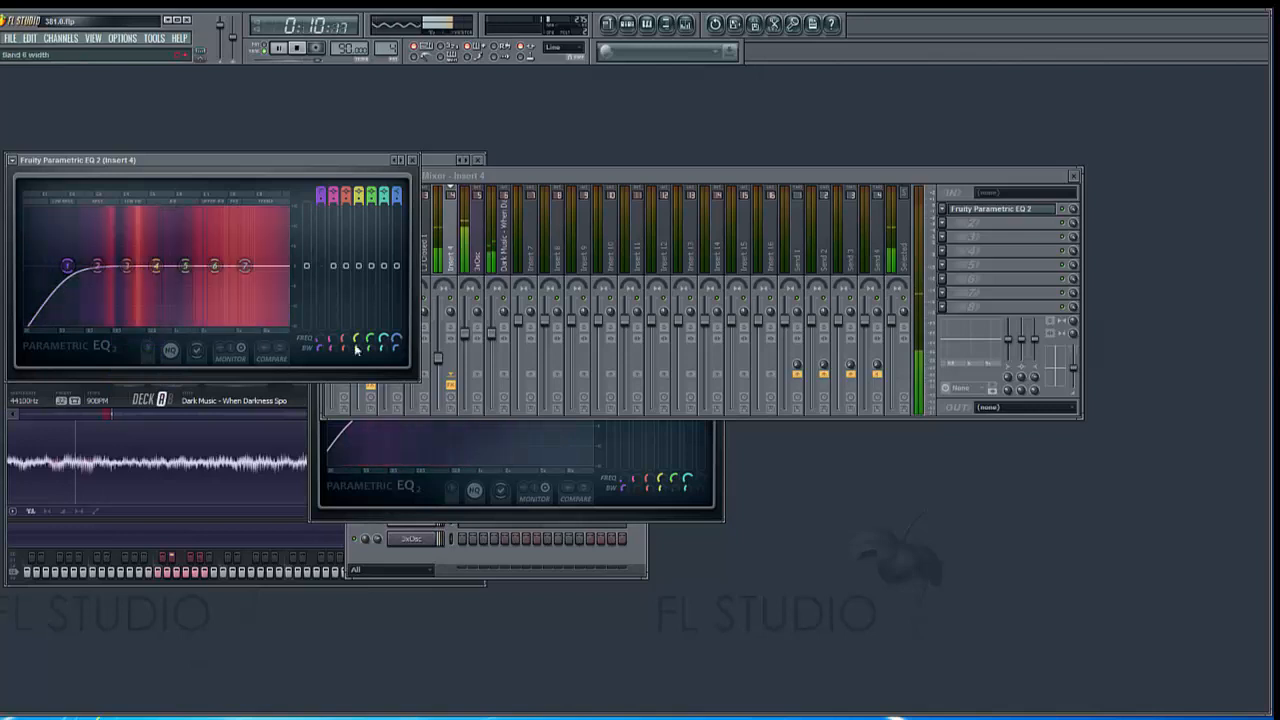
pyautogui.moveTo(67, 265); pyautogui.dragTo(44, 265)
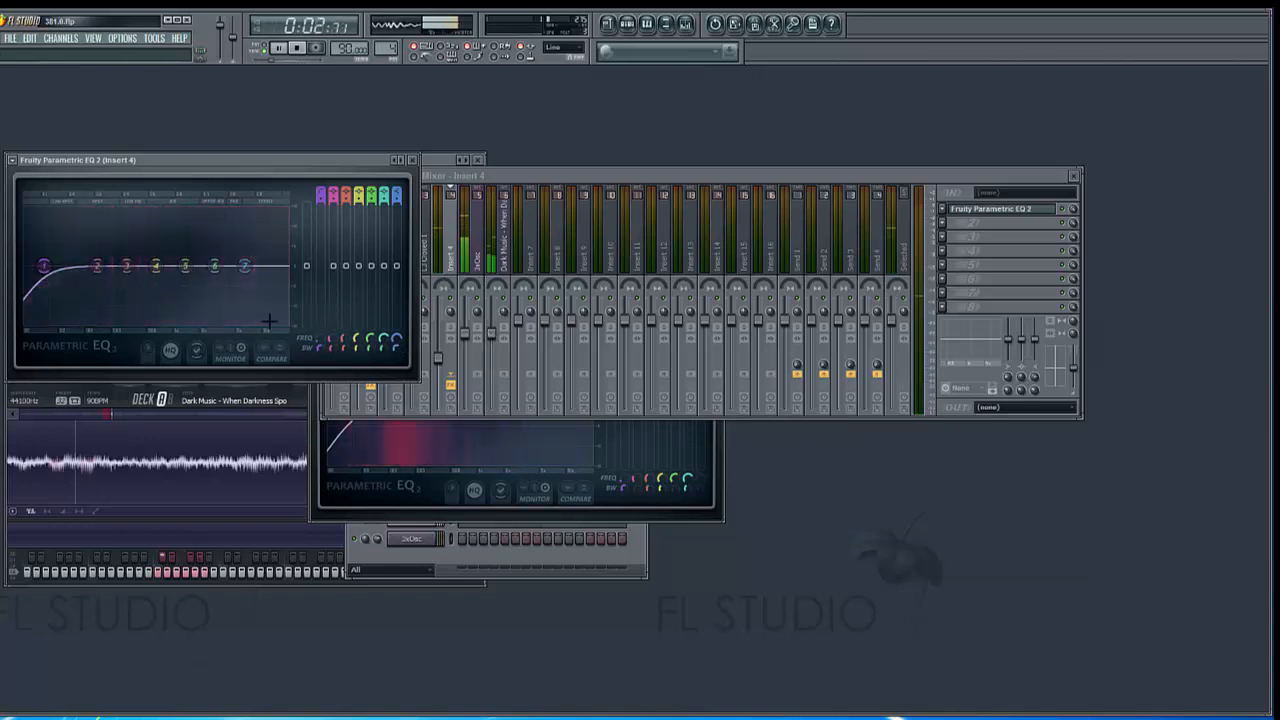
# Change band 7 of the Insert 4 equalizer to a low pass filter and raise its cutoff toward the upper end of the spectrum
pyautogui.rightClick(244, 267)
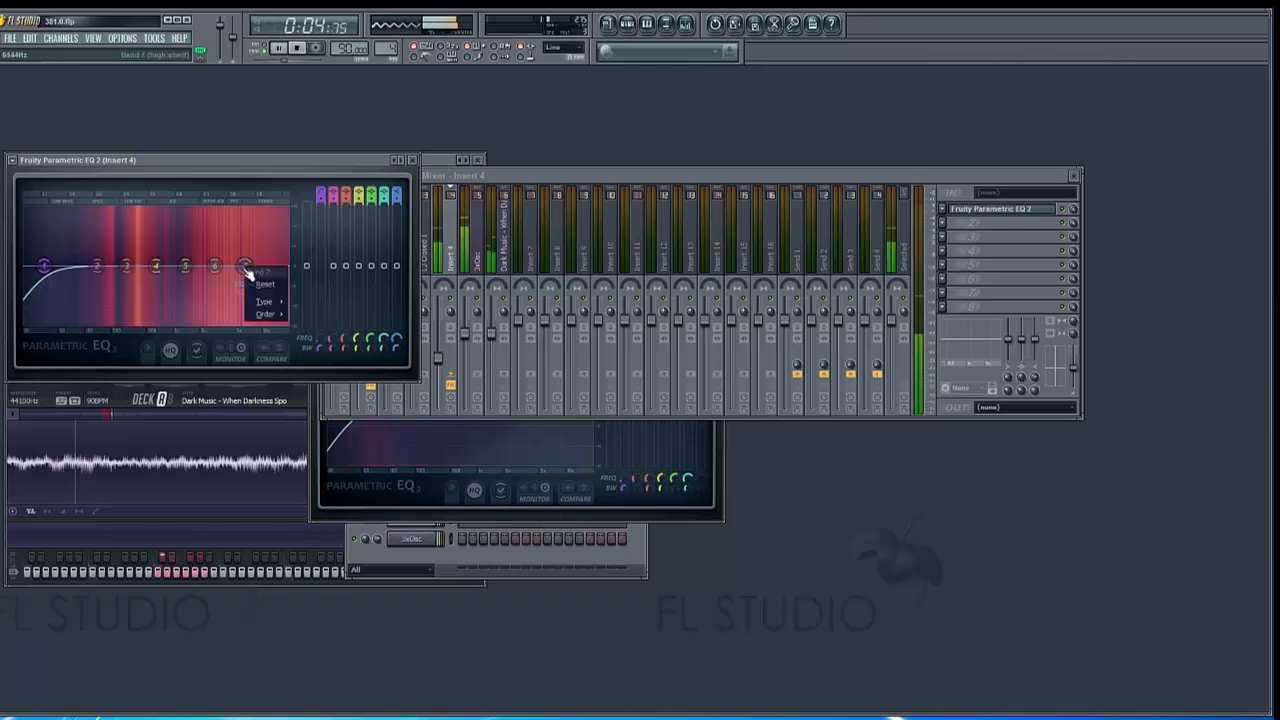
pyautogui.moveTo(268, 304)
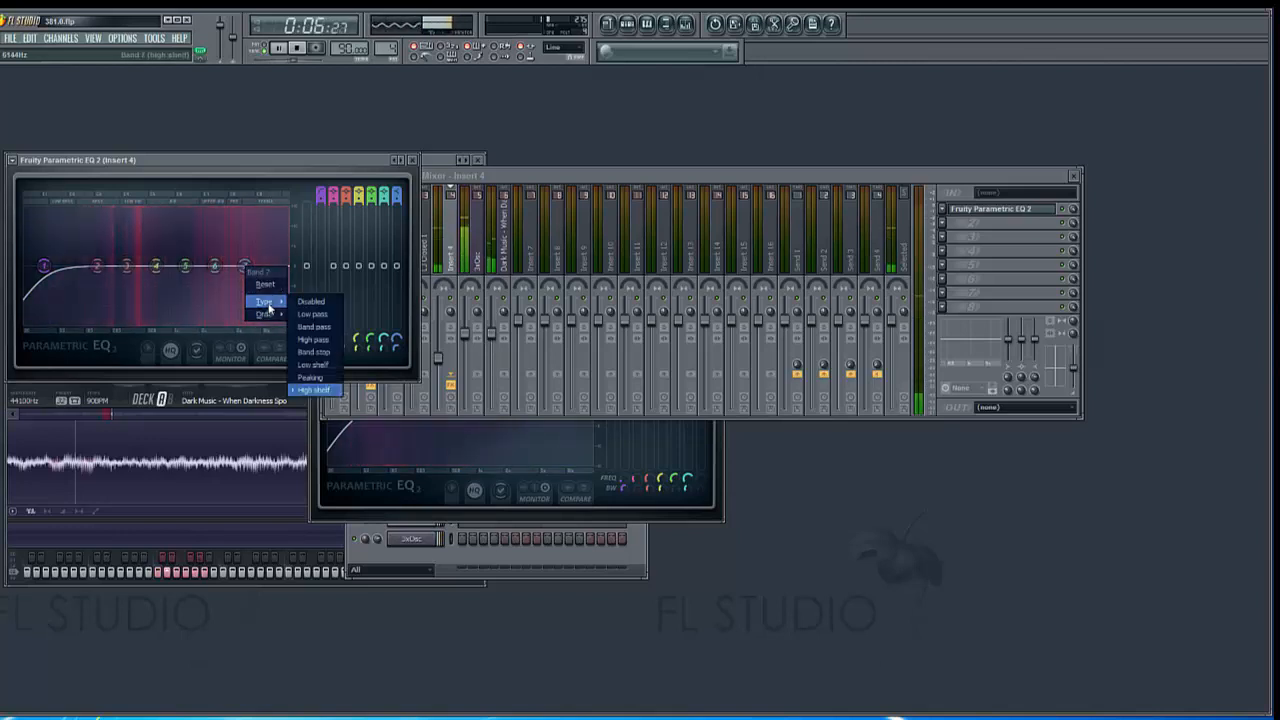
pyautogui.click(320, 316)
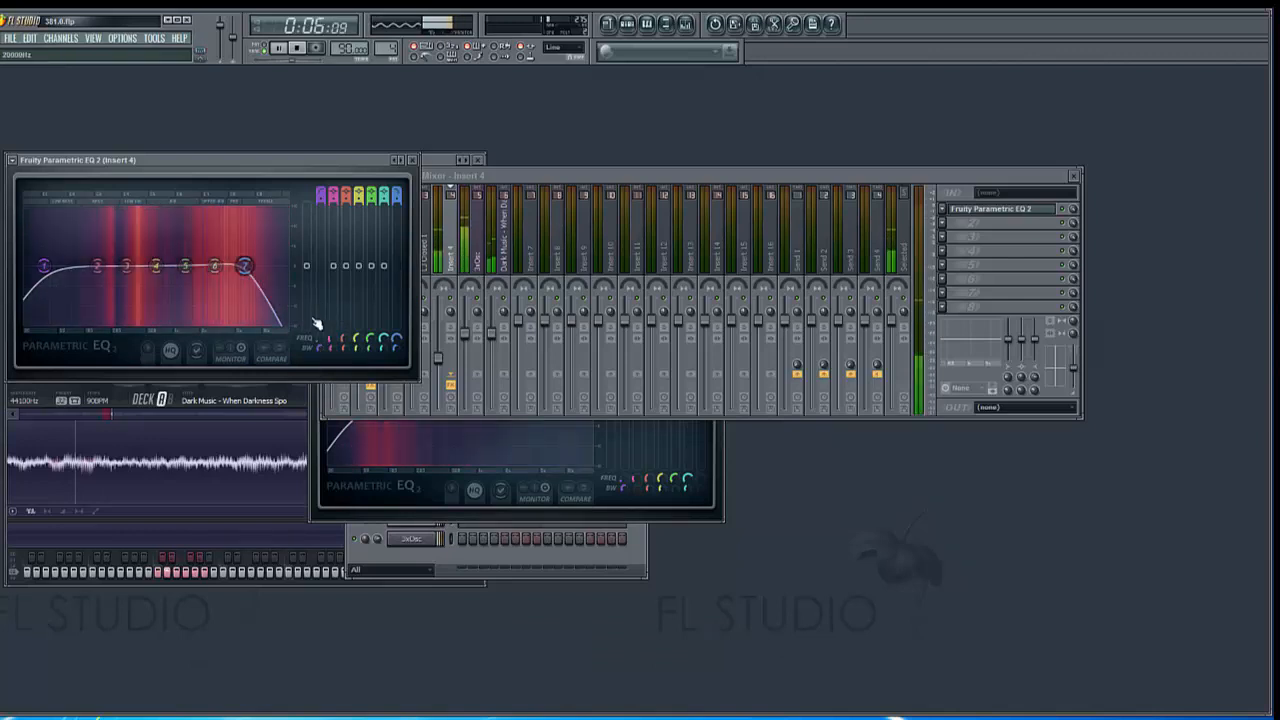
pyautogui.moveTo(397, 341); pyautogui.dragTo(397, 313)
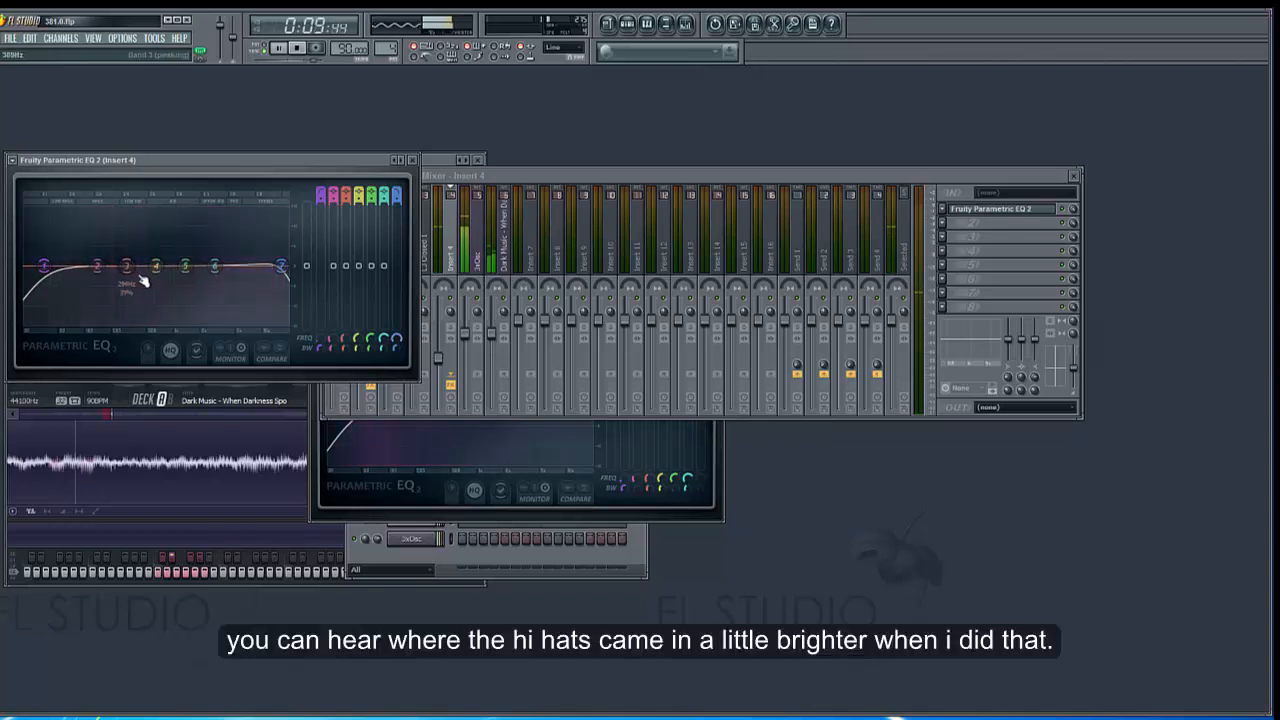
# Strongly boost peaking band 3 on the Insert 4 equalizer with a very narrow bandwidth
pyautogui.moveTo(129, 266); pyautogui.dragTo(128, 232)
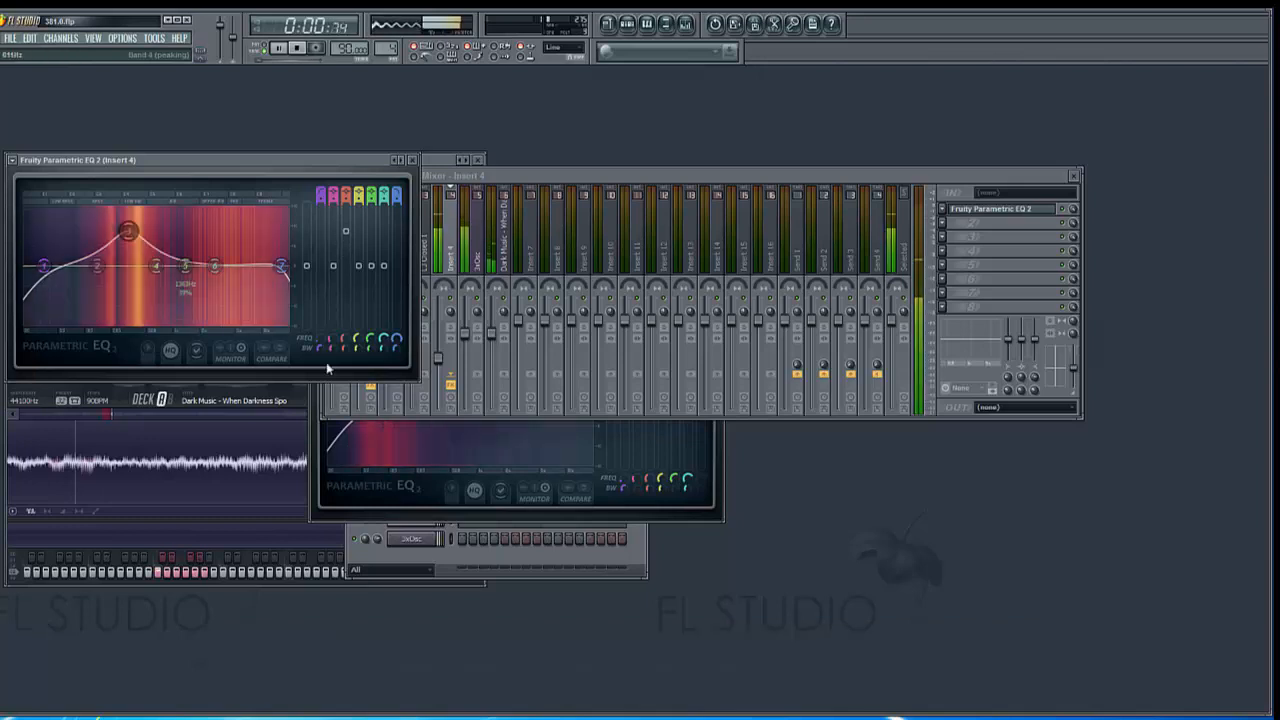
pyautogui.moveTo(343, 349); pyautogui.dragTo(343, 390)
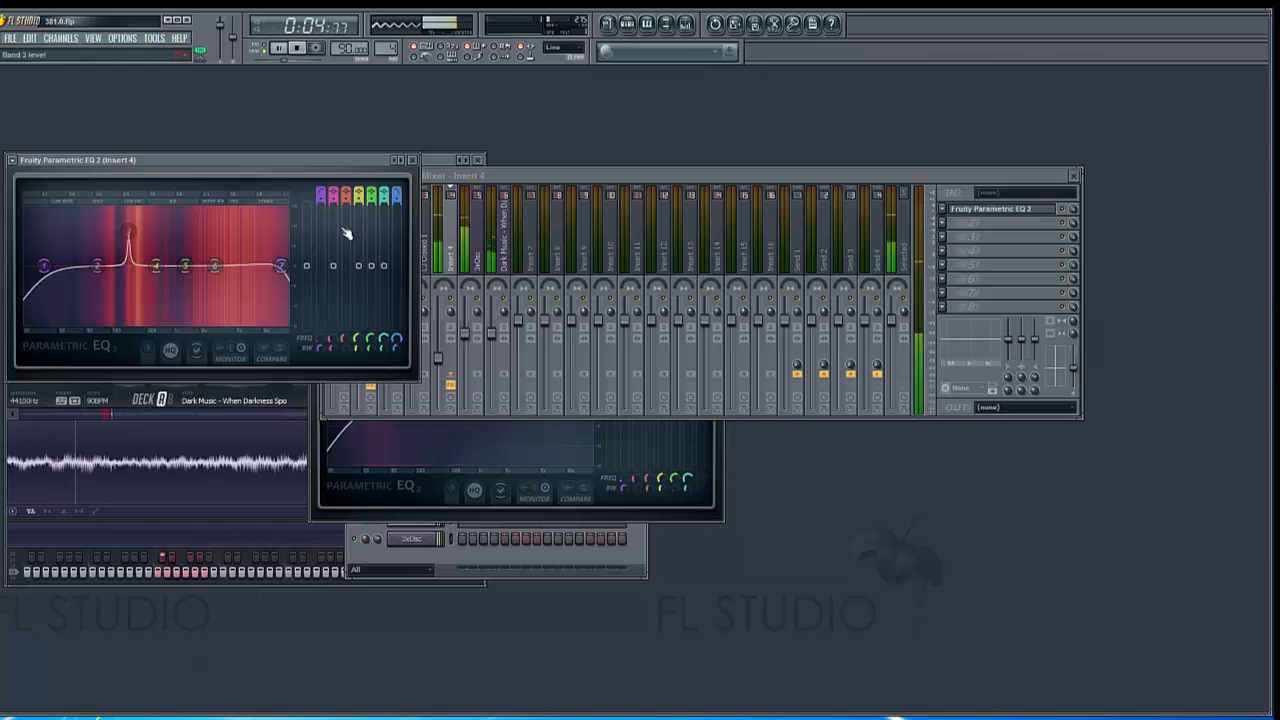
pyautogui.moveTo(346, 229); pyautogui.dragTo(345, 213)
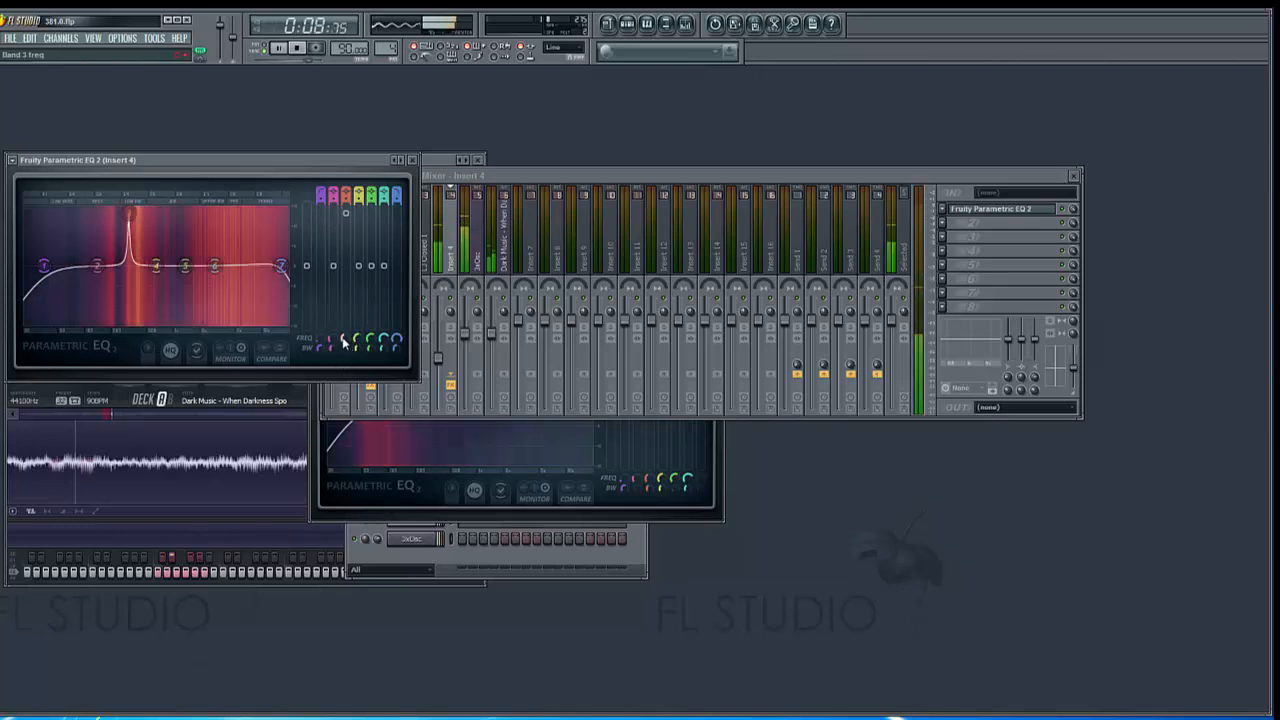
# Shift band 3 up to about 446 Hz and lower its level to a slight cut just below 0 dB
pyautogui.moveTo(343, 340); pyautogui.dragTo(343, 347)
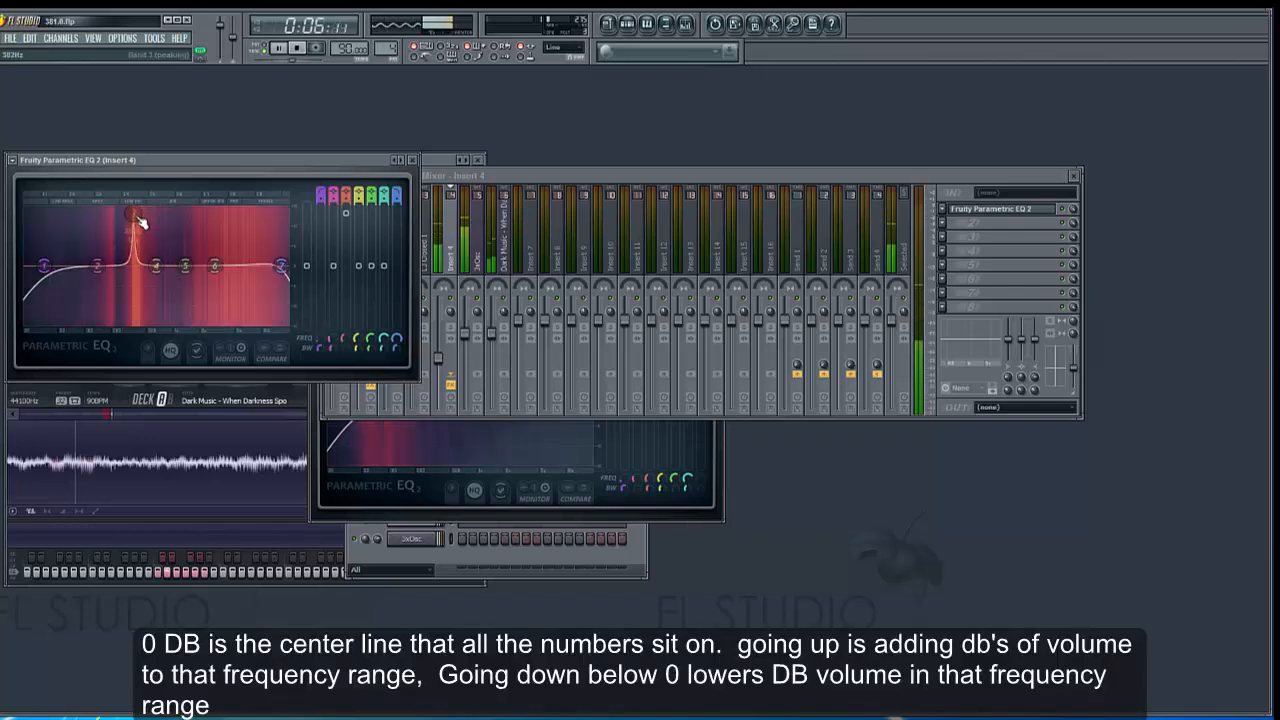
pyautogui.moveTo(133, 219); pyautogui.dragTo(141, 270)
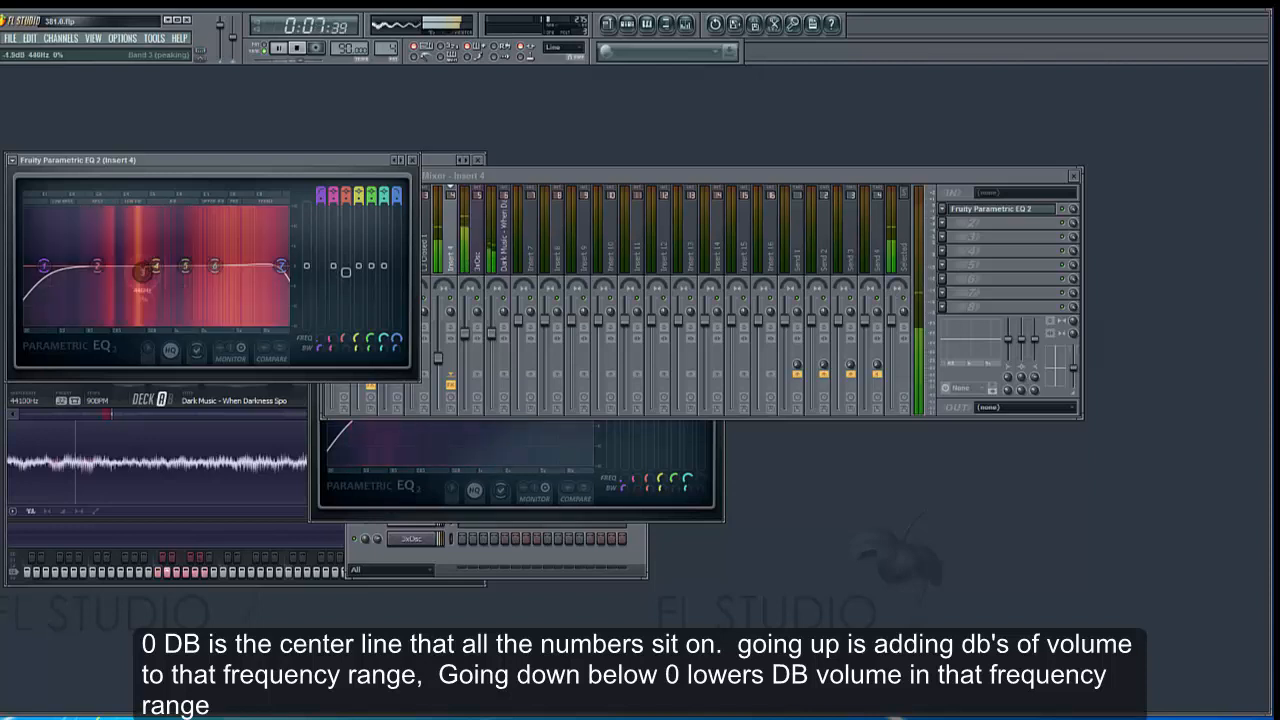
pyautogui.moveTo(142, 270); pyautogui.dragTo(143, 266)
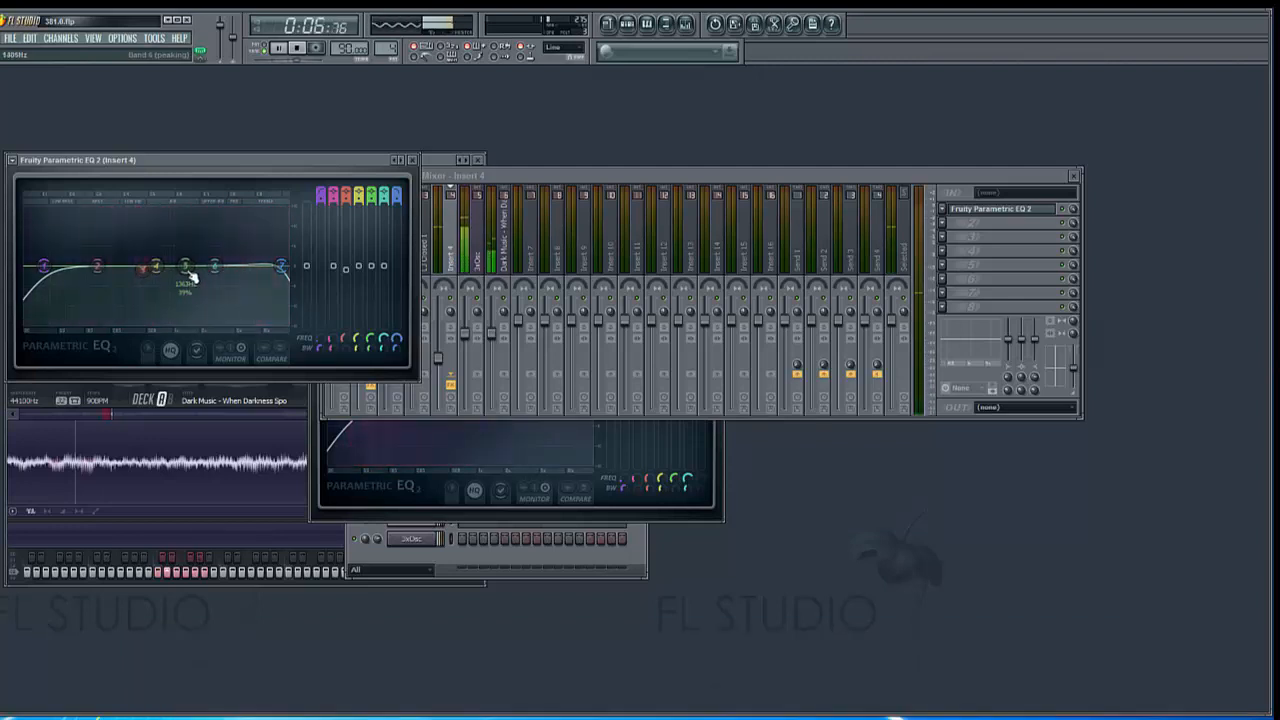
# Boost band 4 on the Insert 4 equalizer to about 14.3 dB at 714 Hz with a bandwidth of 0%
pyautogui.moveTo(156, 266); pyautogui.dragTo(160, 242)
pyautogui.moveTo(357, 354); pyautogui.dragTo(357, 330)
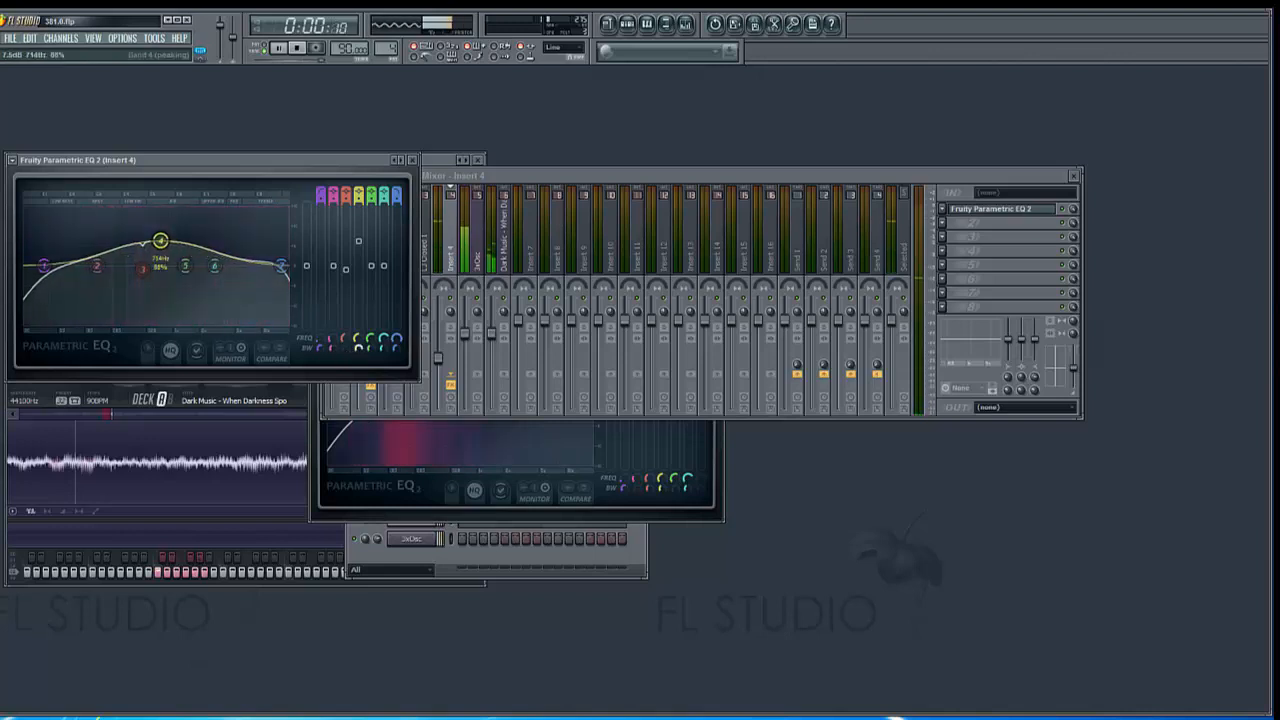
pyautogui.moveTo(359, 242); pyautogui.dragTo(359, 217)
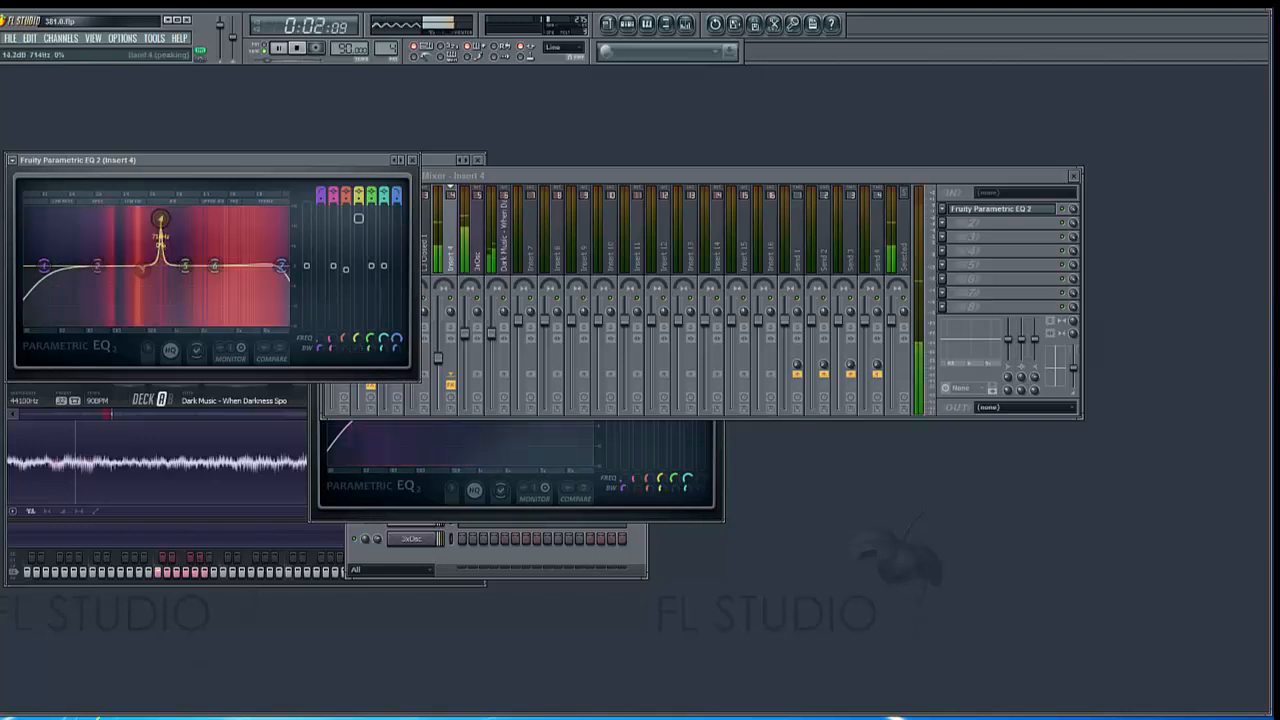
# Shift band 4 slightly up in frequency, lower it to a slight boost just above 0 dB, and stop playback
pyautogui.moveTo(160, 217); pyautogui.dragTo(162, 217)
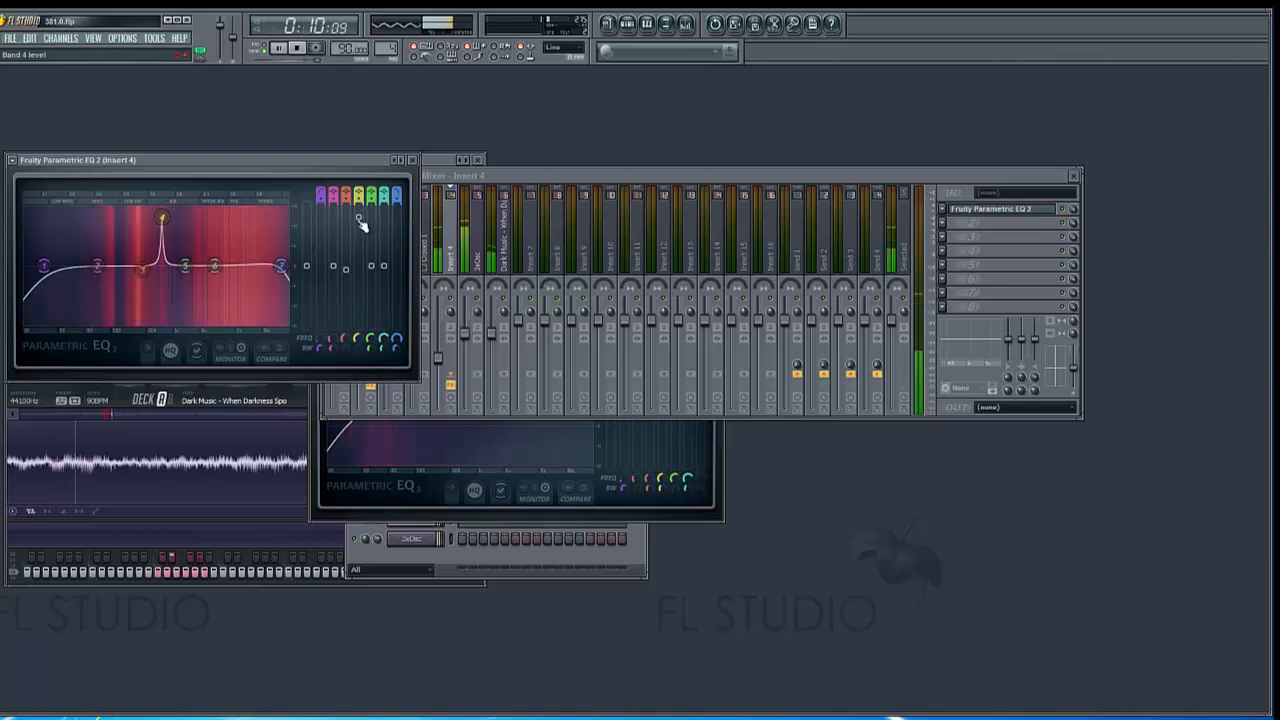
pyautogui.moveTo(162, 217); pyautogui.dragTo(162, 262)
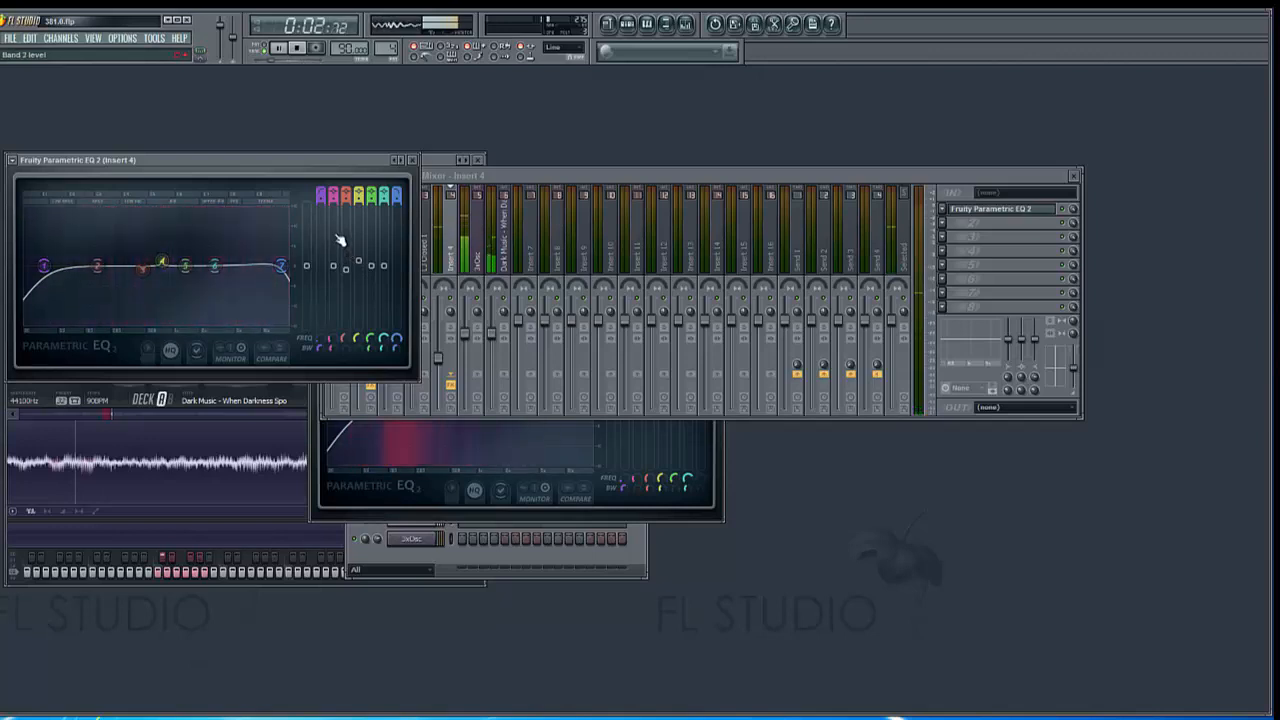
pyautogui.click(503, 172)
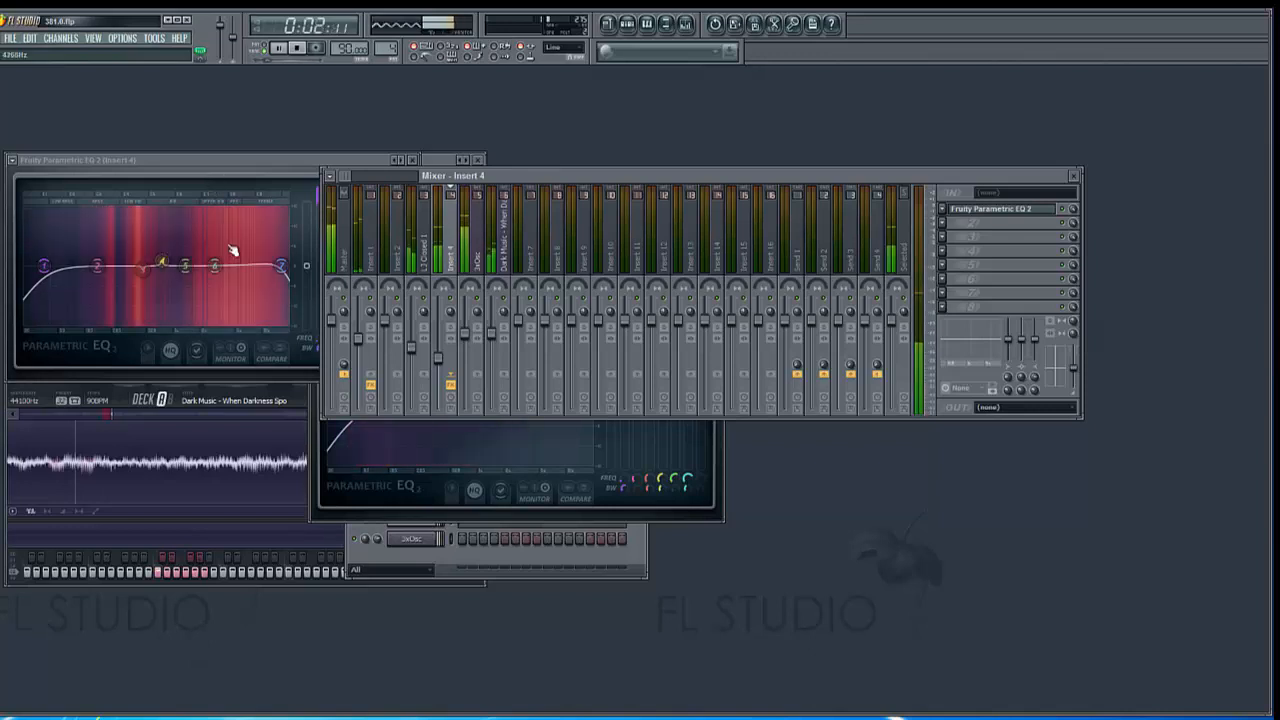
pyautogui.click(298, 49)
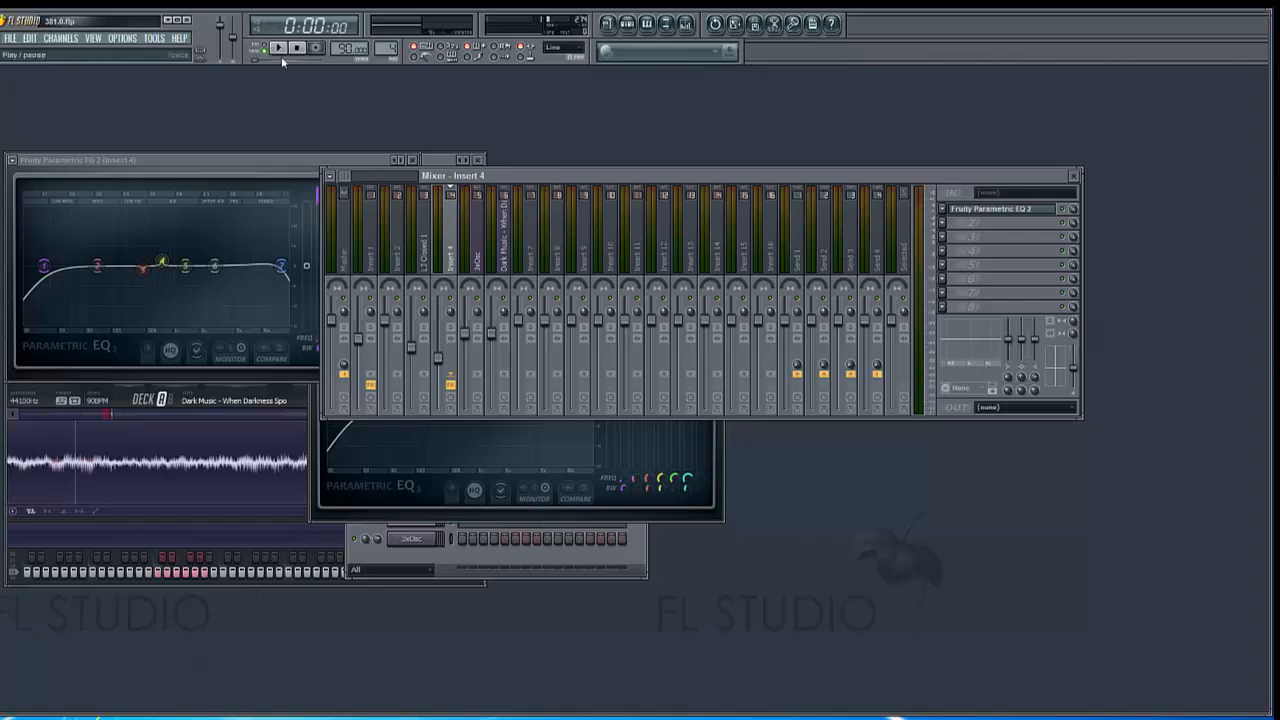
# Restart playback and load Fruity Parametric EQ 2 into the first effect slot of the LJ Closed 1 mixer track
pyautogui.click(279, 48)
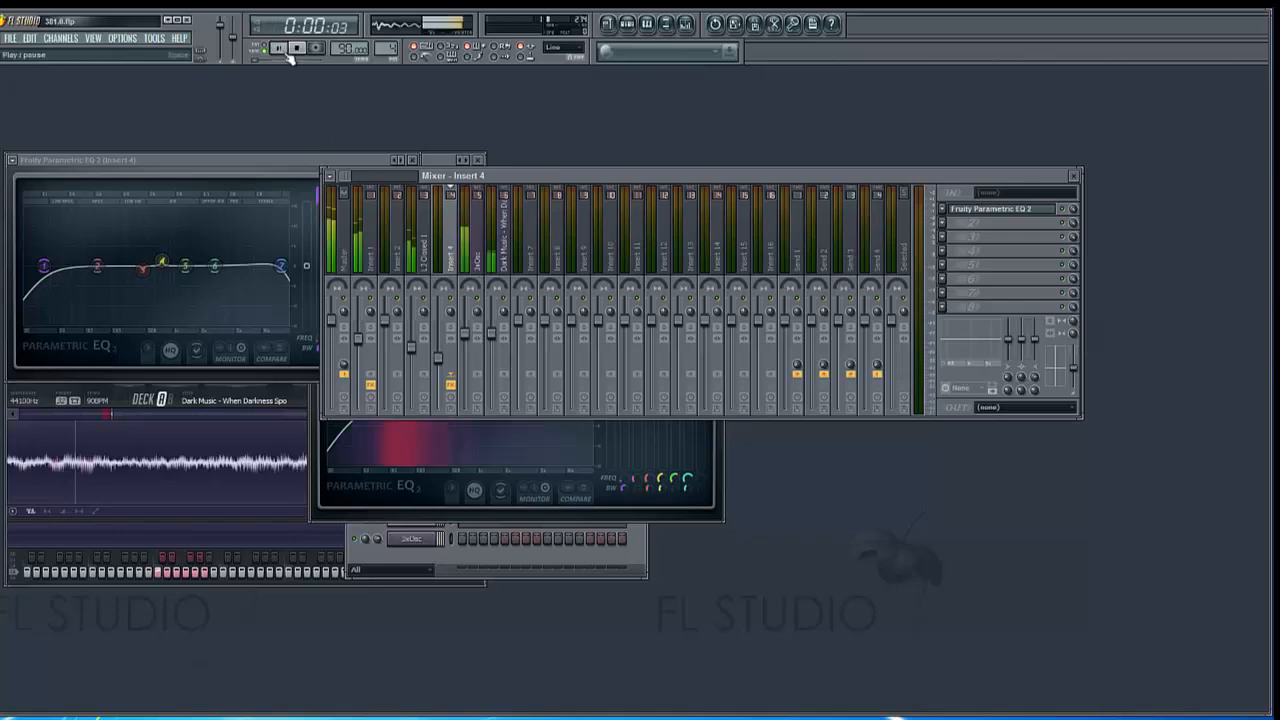
pyautogui.click(423, 262)
pyautogui.click(943, 213)
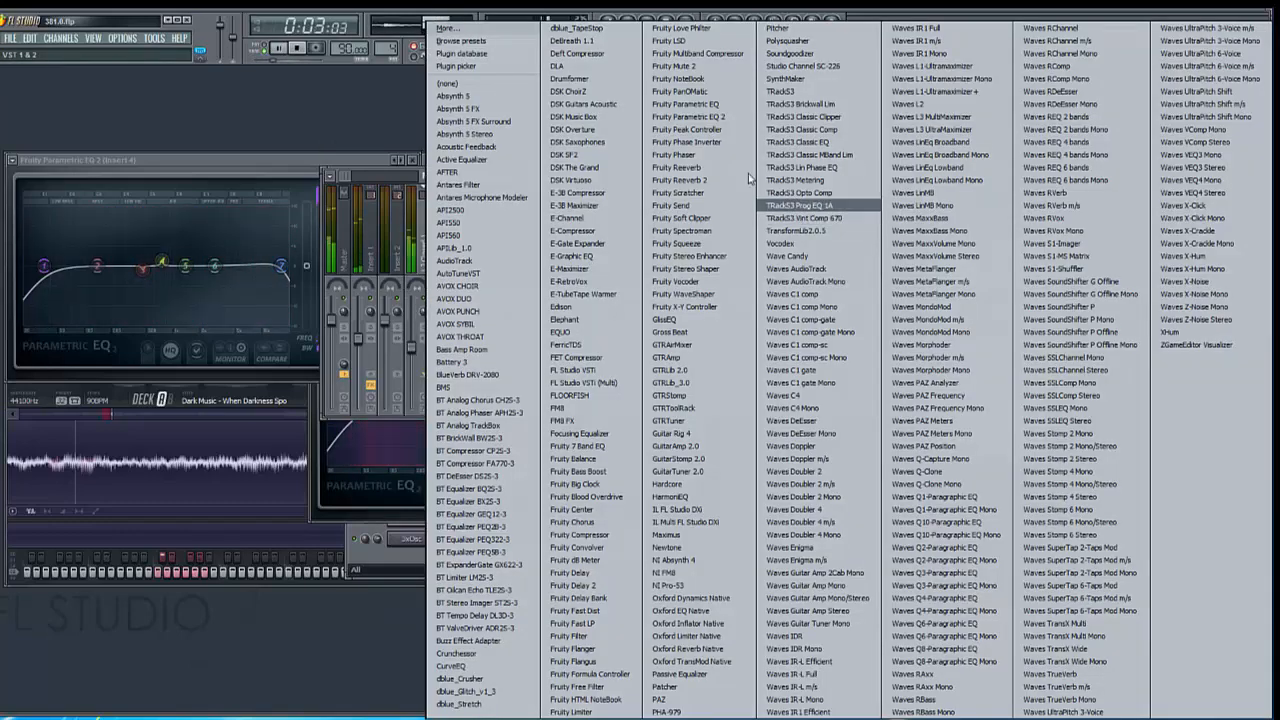
pyautogui.click(728, 117)
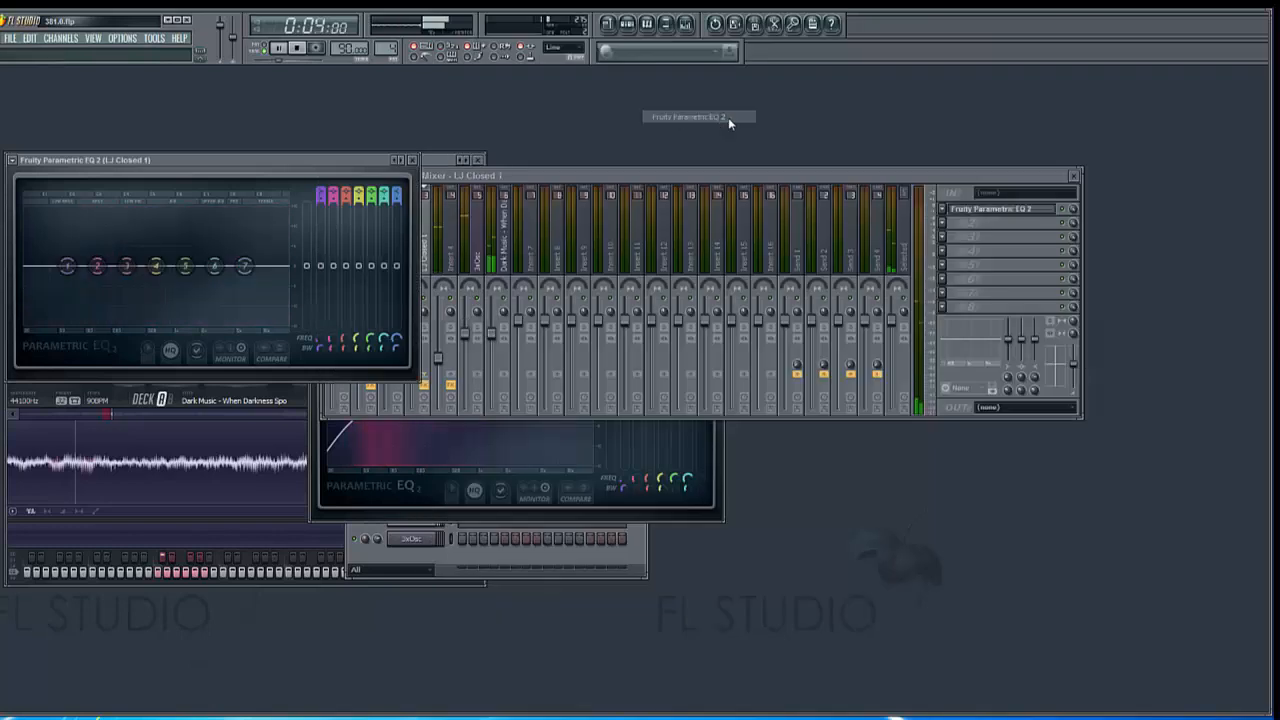
pyautogui.rightClick(247, 268)
pyautogui.moveTo(265, 301)
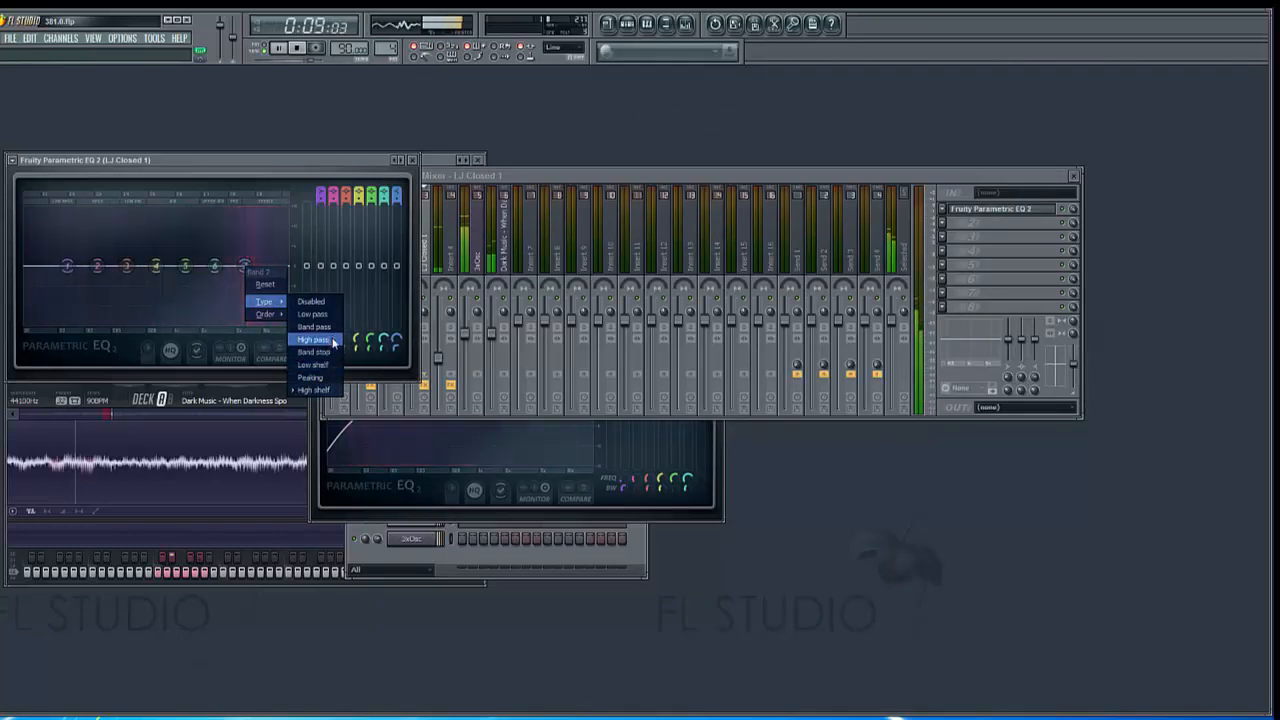
pyautogui.click(334, 346)
pyautogui.rightClick(246, 267)
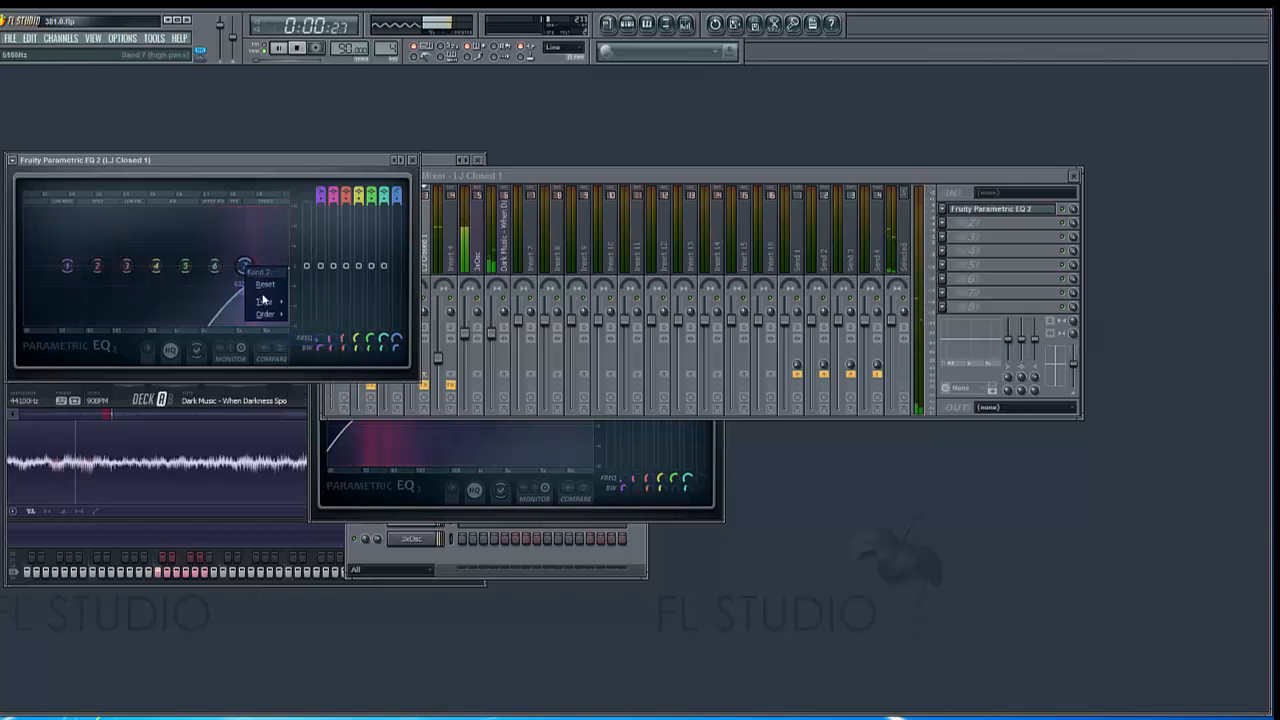
pyautogui.moveTo(263, 301)
pyautogui.click(313, 389)
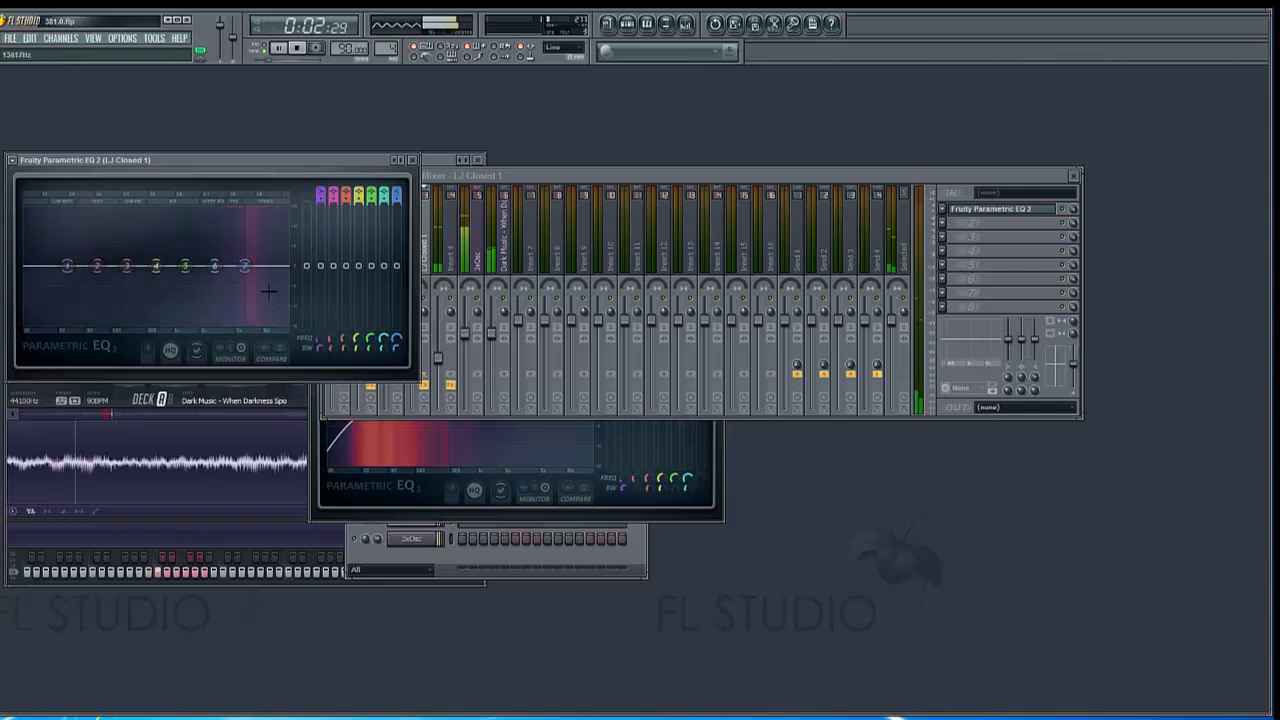
# Try a slight high shelf boost with a steeper slope on band 7 of the LJ Closed 1 equalizer, and return its level to 0 dB
pyautogui.moveTo(251, 279); pyautogui.dragTo(251, 268)
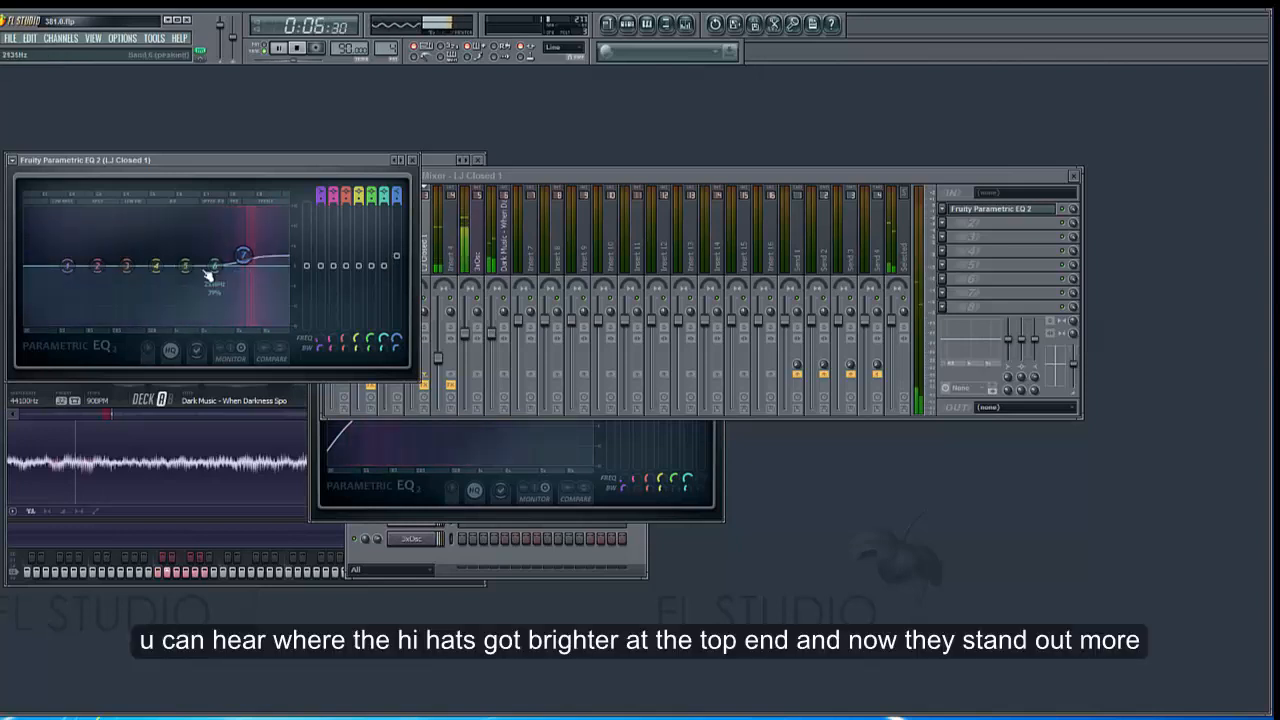
pyautogui.moveTo(397, 349); pyautogui.dragTo(397, 362)
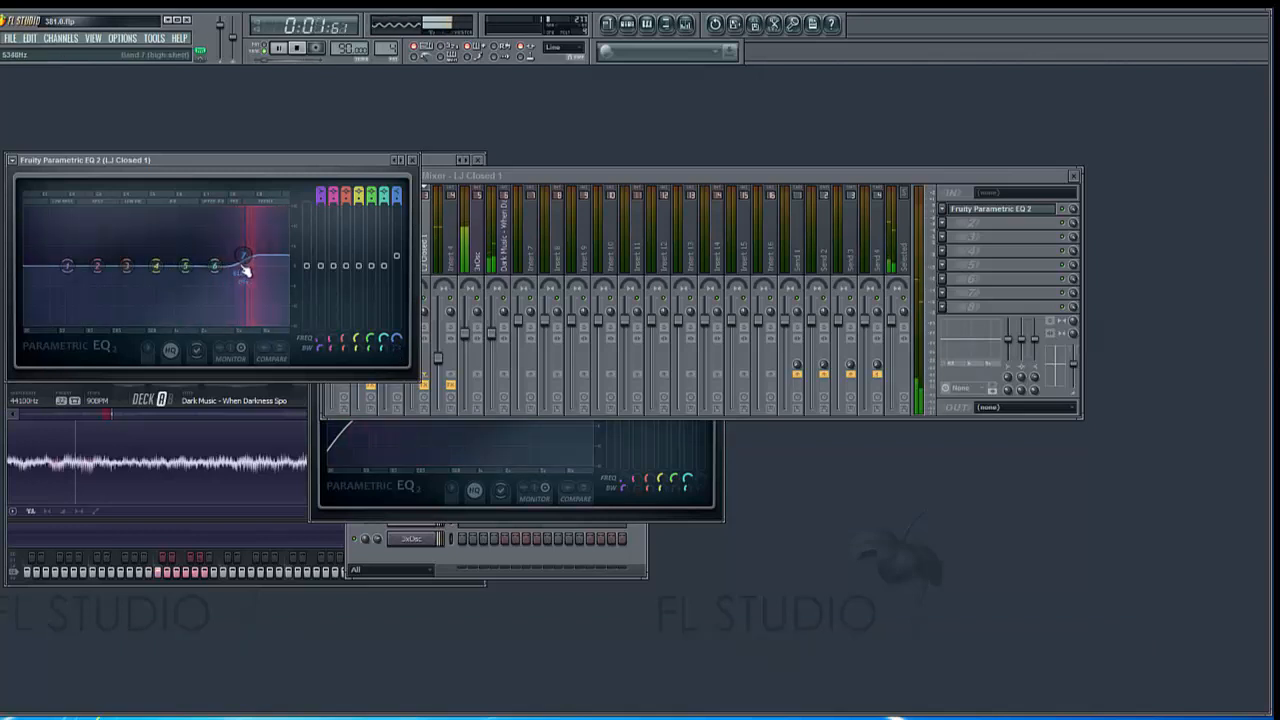
pyautogui.moveTo(243, 256); pyautogui.dragTo(283, 257)
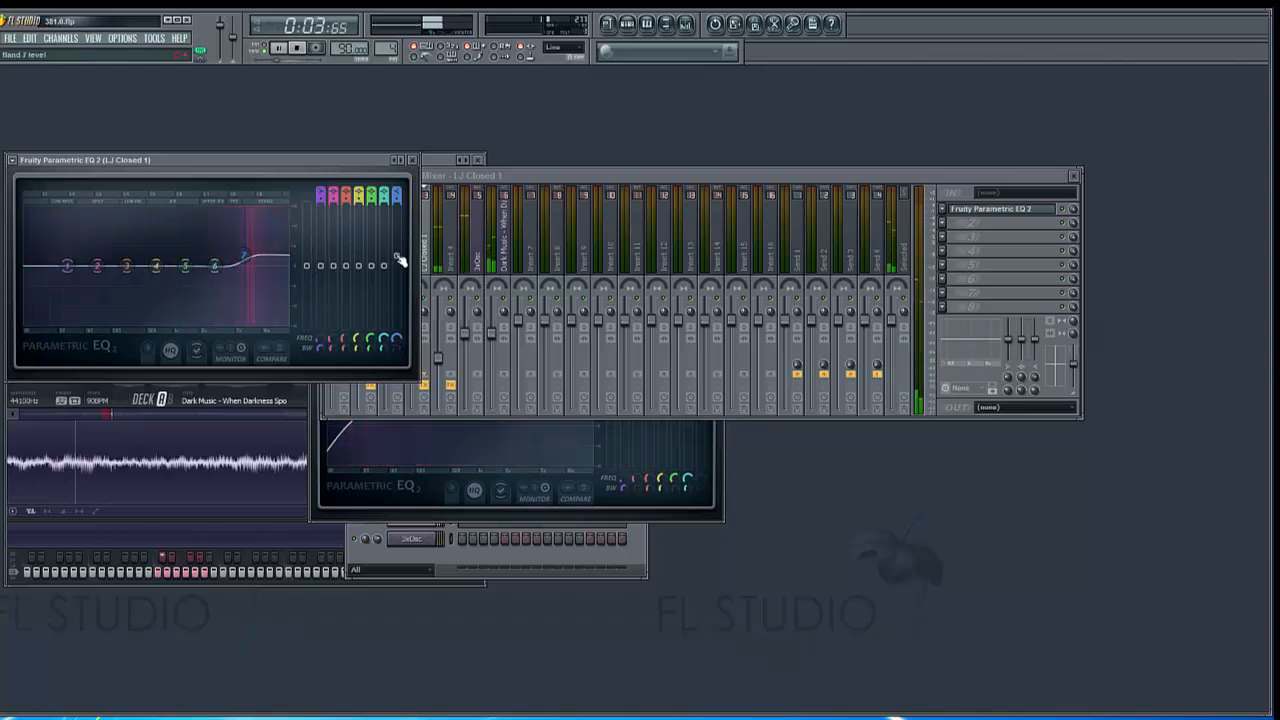
pyautogui.moveTo(399, 262)
pyautogui.mouseDown()
pyautogui.moveTo(396, 241)
pyautogui.moveTo(396, 265)
pyautogui.mouseUp()
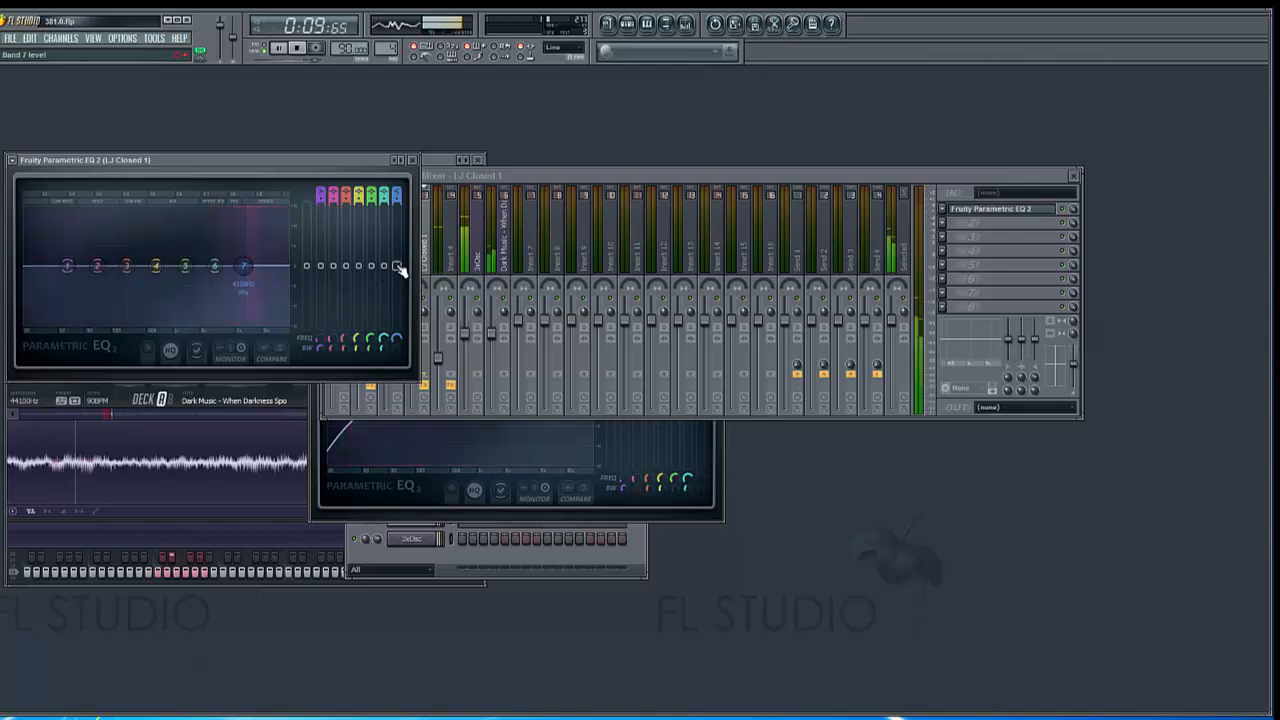
# Try a smaller band 7 high shelf boost starting at a lower frequency, flatten it, move the band to about 7 kHz, and stop playback
pyautogui.moveTo(398, 266); pyautogui.dragTo(397, 259)
pyautogui.moveTo(397, 342); pyautogui.dragTo(397, 358)
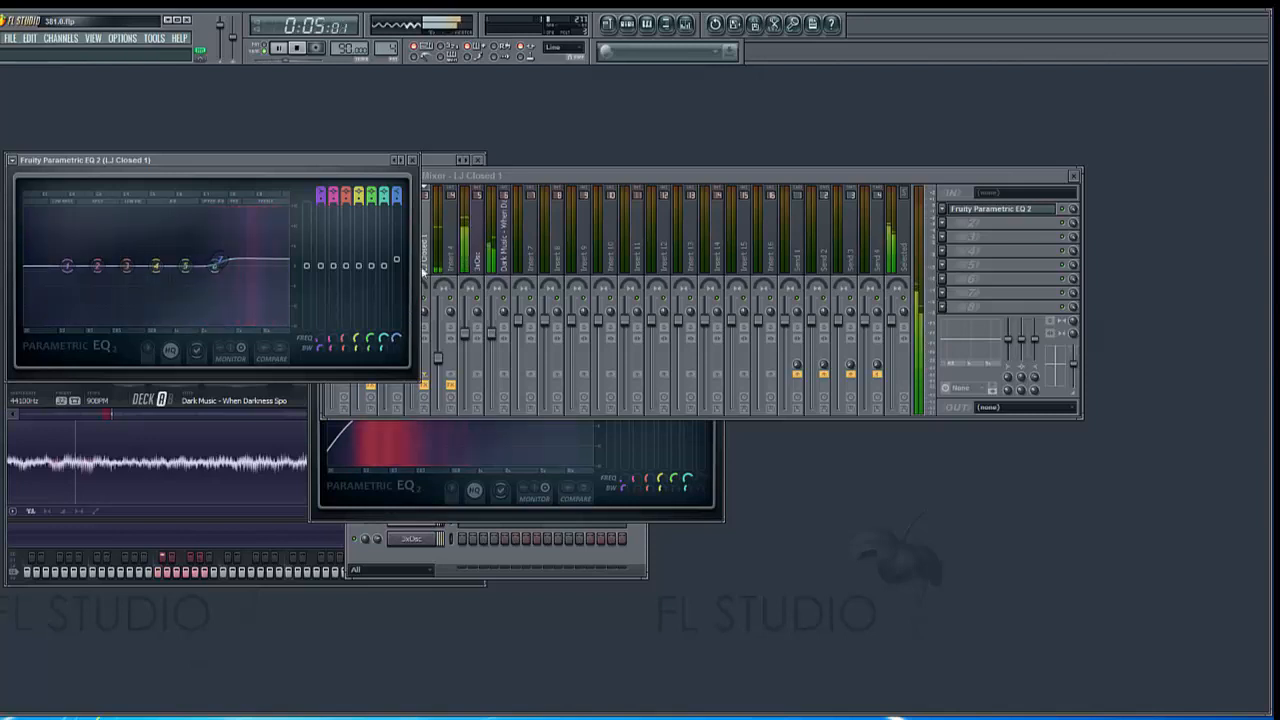
pyautogui.moveTo(398, 260); pyautogui.dragTo(397, 264)
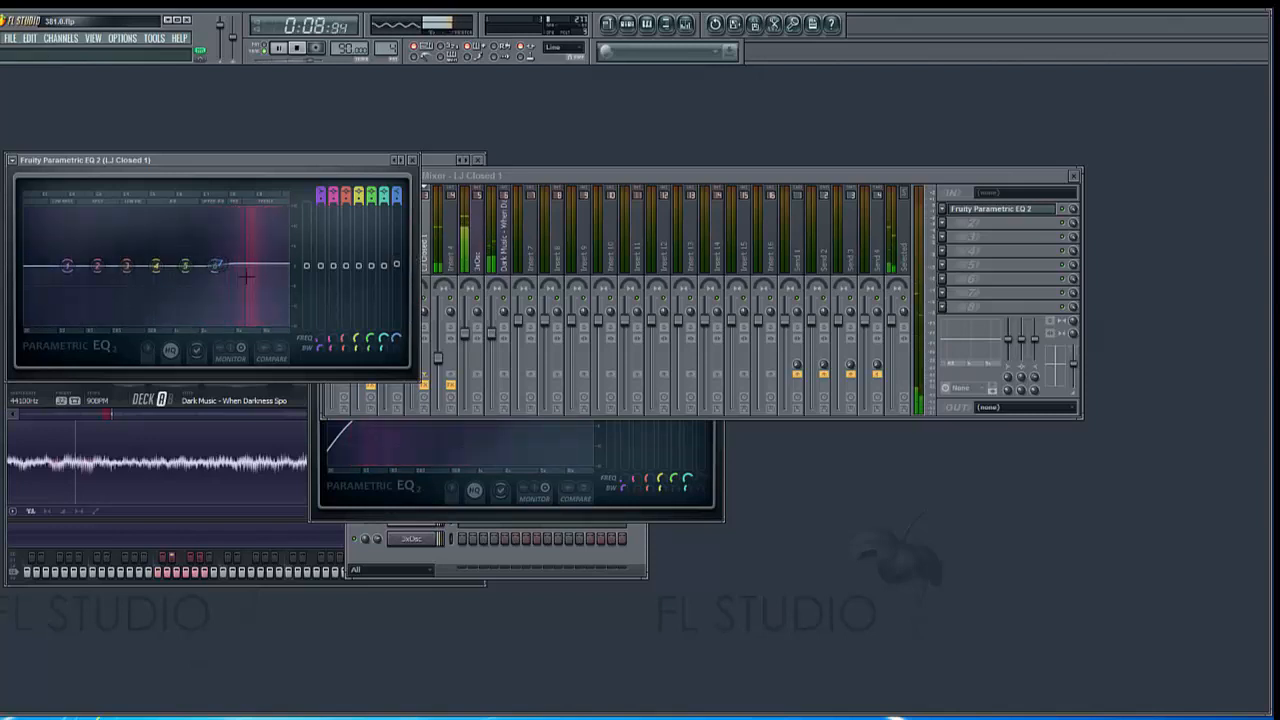
pyautogui.moveTo(222, 272); pyautogui.dragTo(256, 272)
pyautogui.click(297, 49)
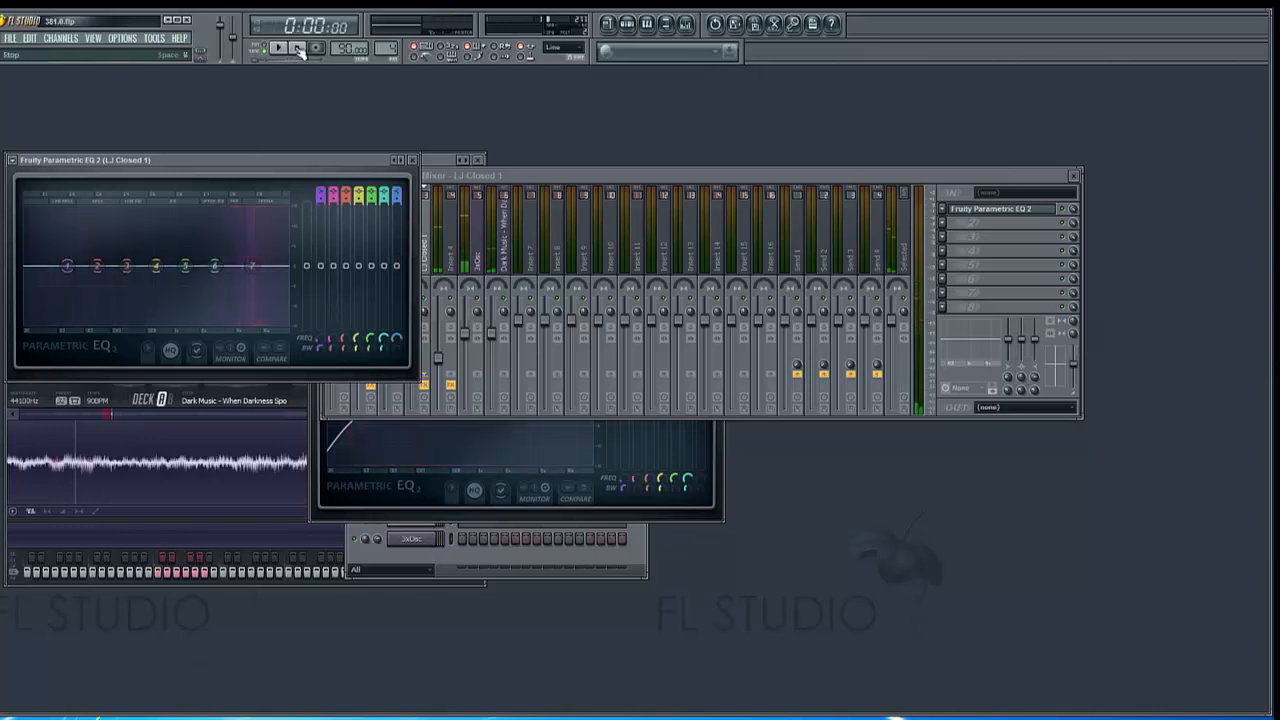
# Change band 7 of the LJ Closed 1 equalizer to a low pass filter, smooth out its resonant peak with the bandwidth, and start playback
pyautogui.rightClick(253, 267)
pyautogui.moveTo(275, 301)
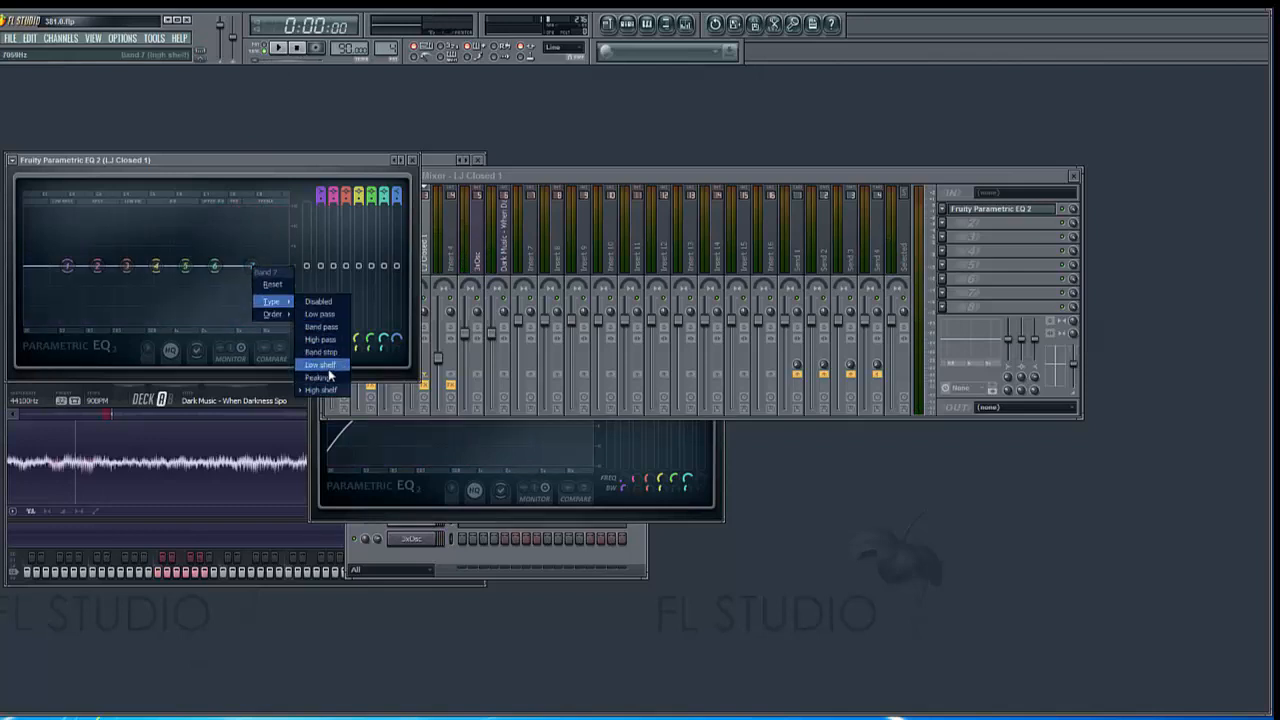
pyautogui.click(333, 318)
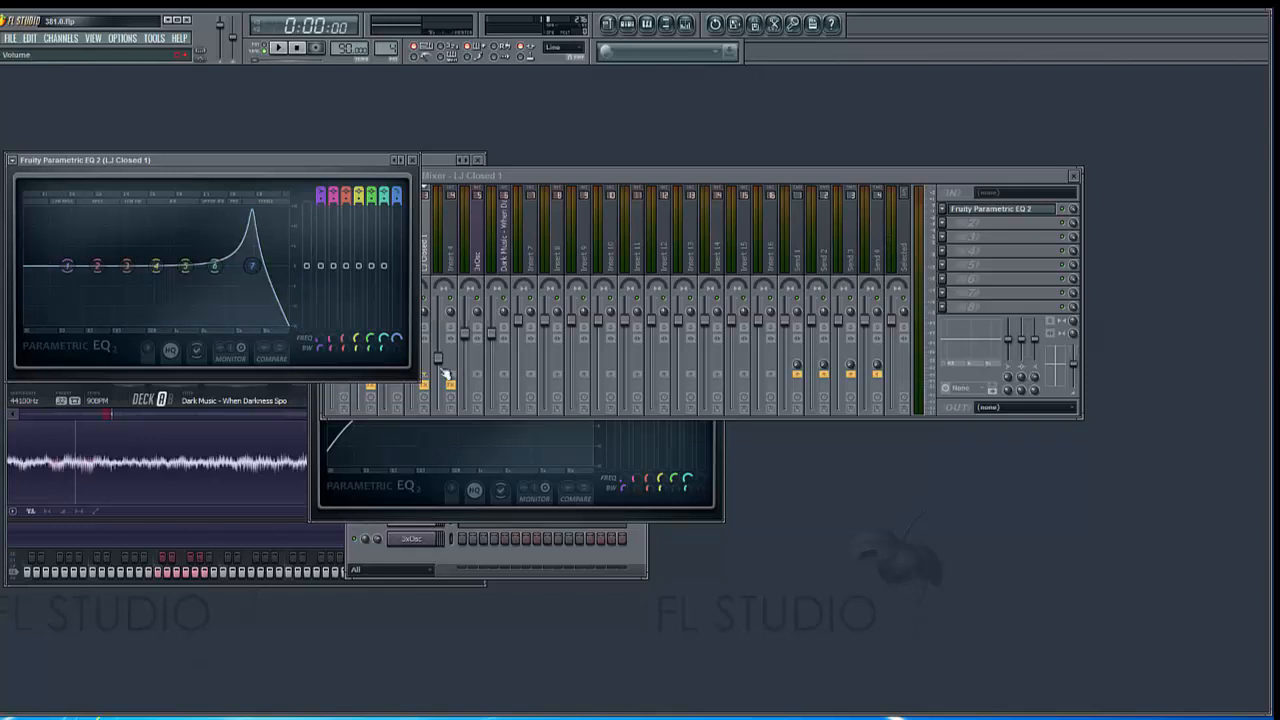
pyautogui.moveTo(397, 348)
pyautogui.mouseDown()
pyautogui.moveTo(397, 306)
pyautogui.moveTo(405, 355)
pyautogui.mouseUp()
pyautogui.click(278, 47)
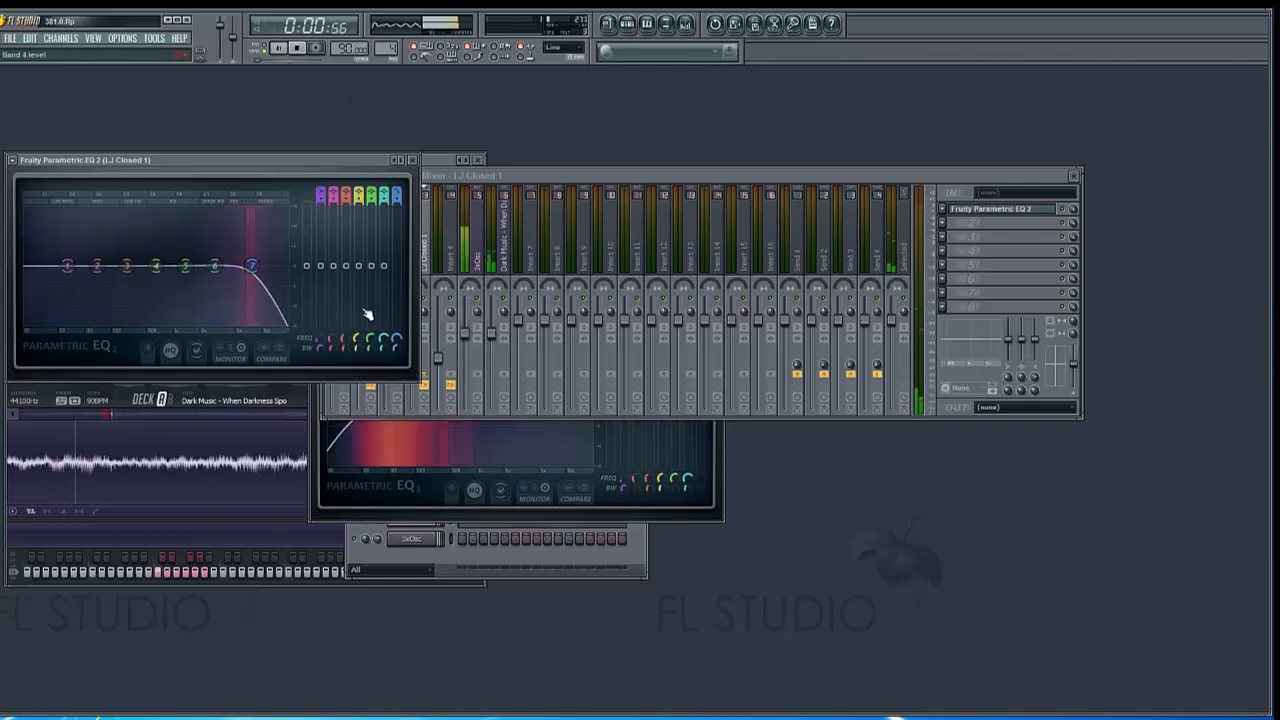
# Raise the band 7 low pass cutoff to the upper end of the spectrum on the LJ Closed 1 equalizer and stop playback
pyautogui.moveTo(251, 265); pyautogui.dragTo(287, 265)
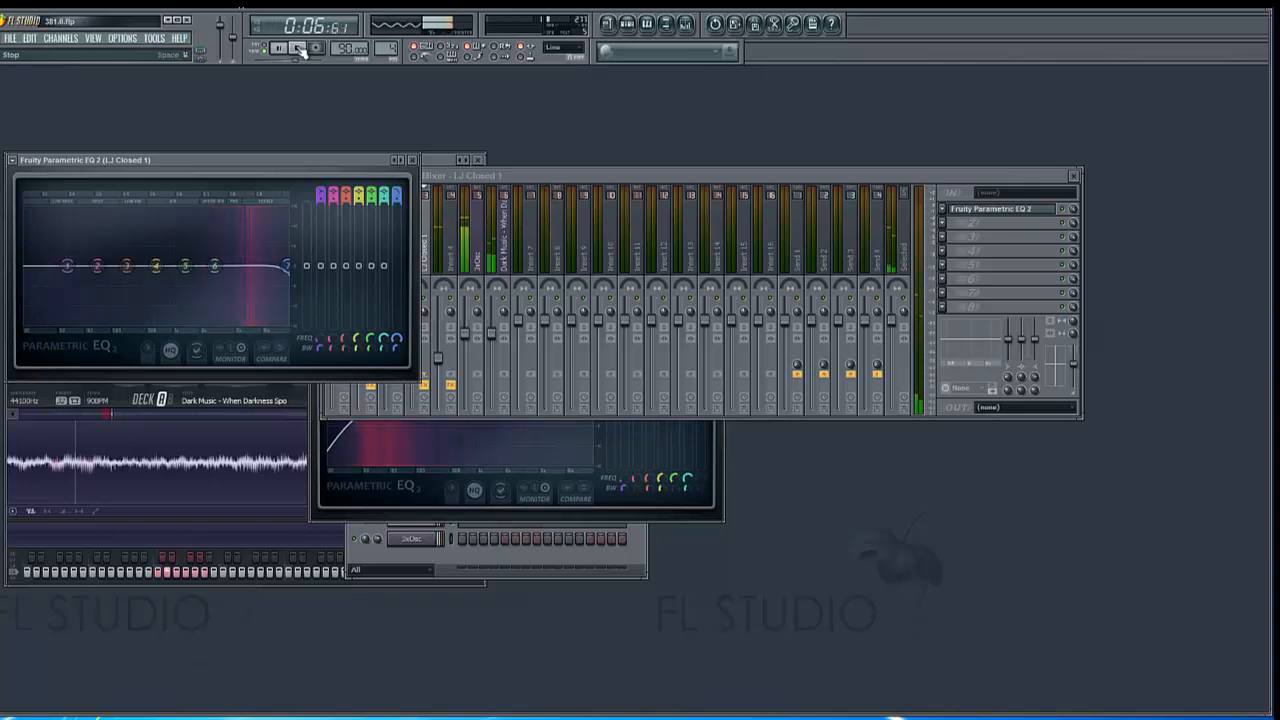
pyautogui.click(298, 50)
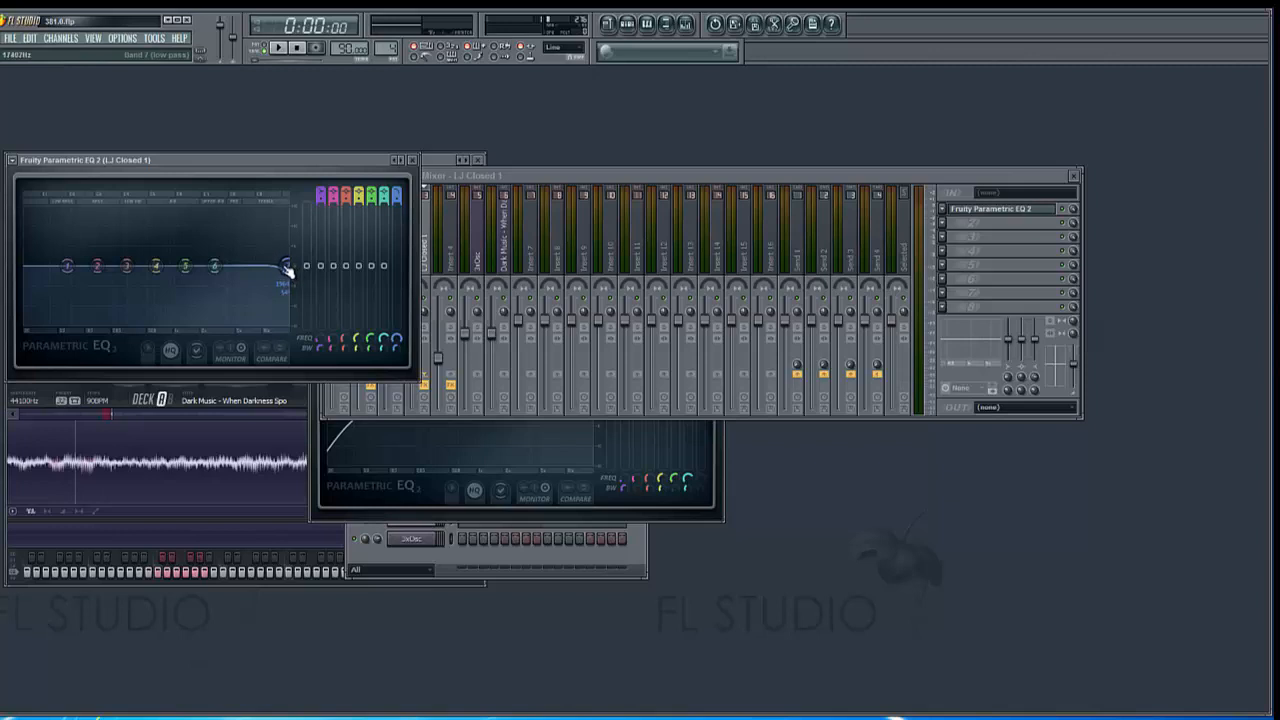
pyautogui.moveTo(287, 268); pyautogui.dragTo(293, 248)
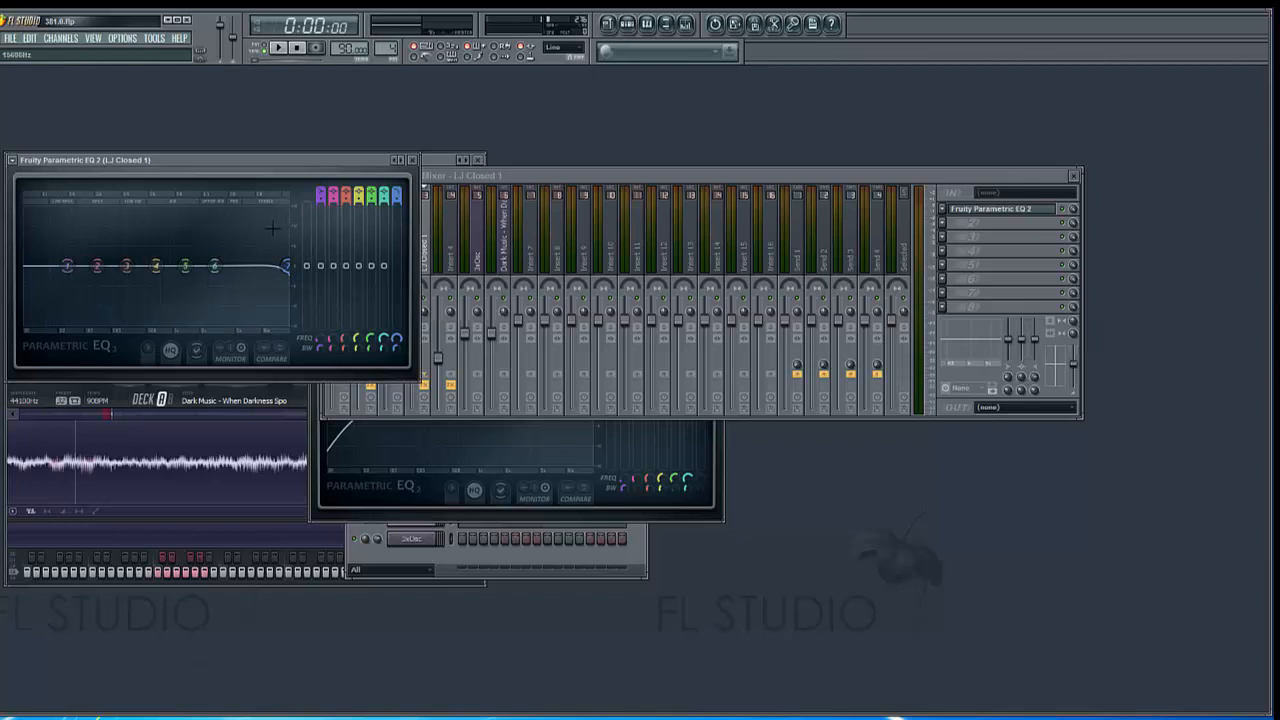
# During playback, change band 1 of the LJ Closed 1 equalizer to a high pass filter and slightly lower its cutoff frequency
pyautogui.click(279, 47)
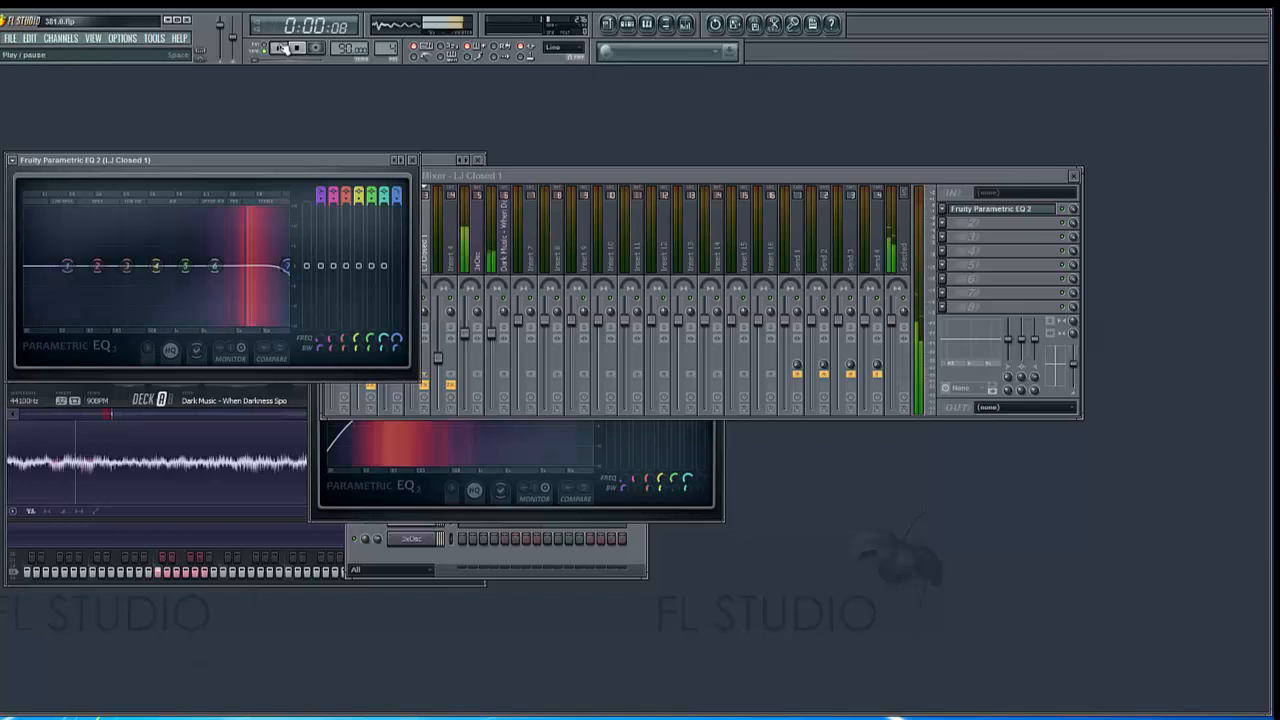
pyautogui.rightClick(66, 266)
pyautogui.moveTo(87, 301)
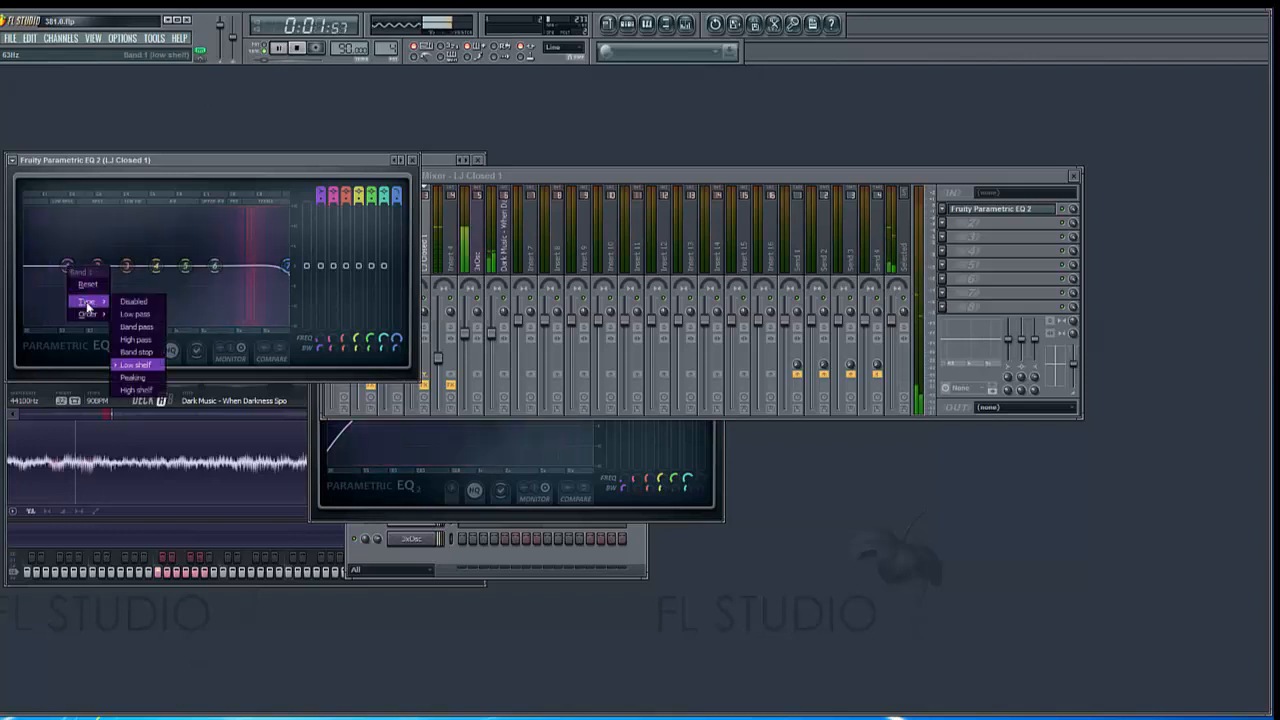
pyautogui.click(142, 341)
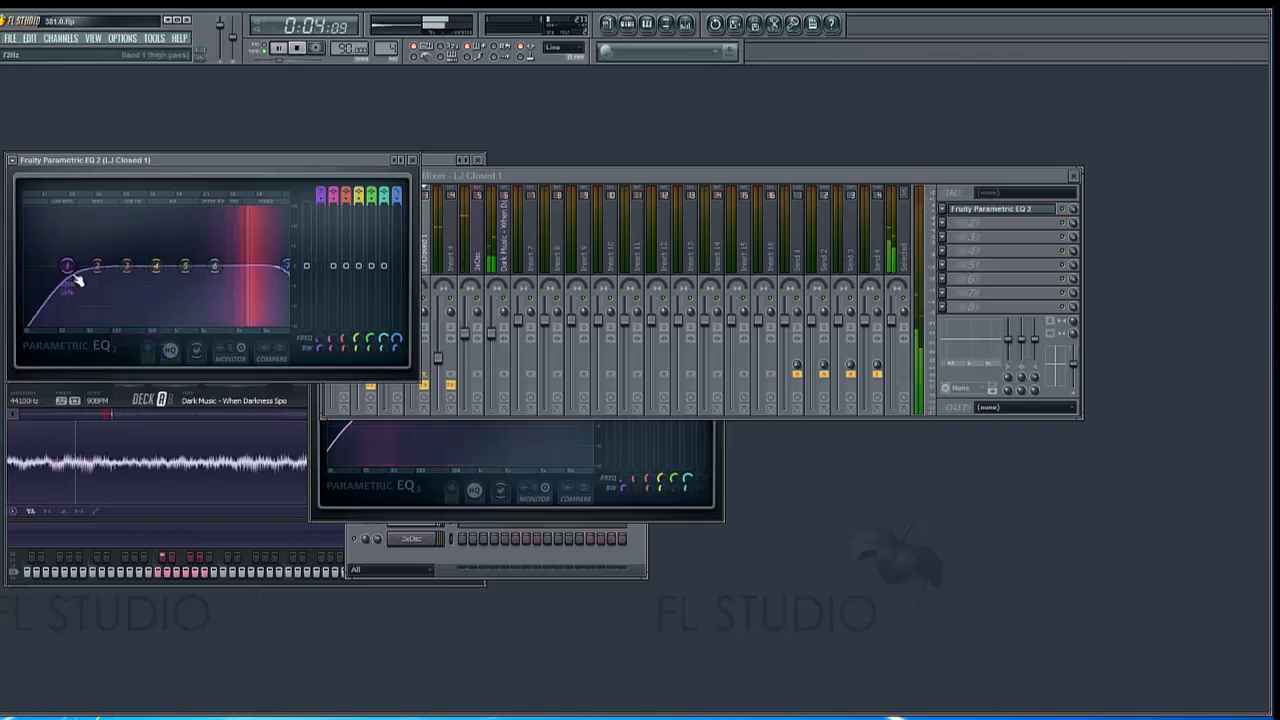
pyautogui.moveTo(66, 266)
pyautogui.mouseDown()
pyautogui.moveTo(266, 266)
pyautogui.moveTo(23, 266)
pyautogui.moveTo(60, 274)
pyautogui.mouseUp()
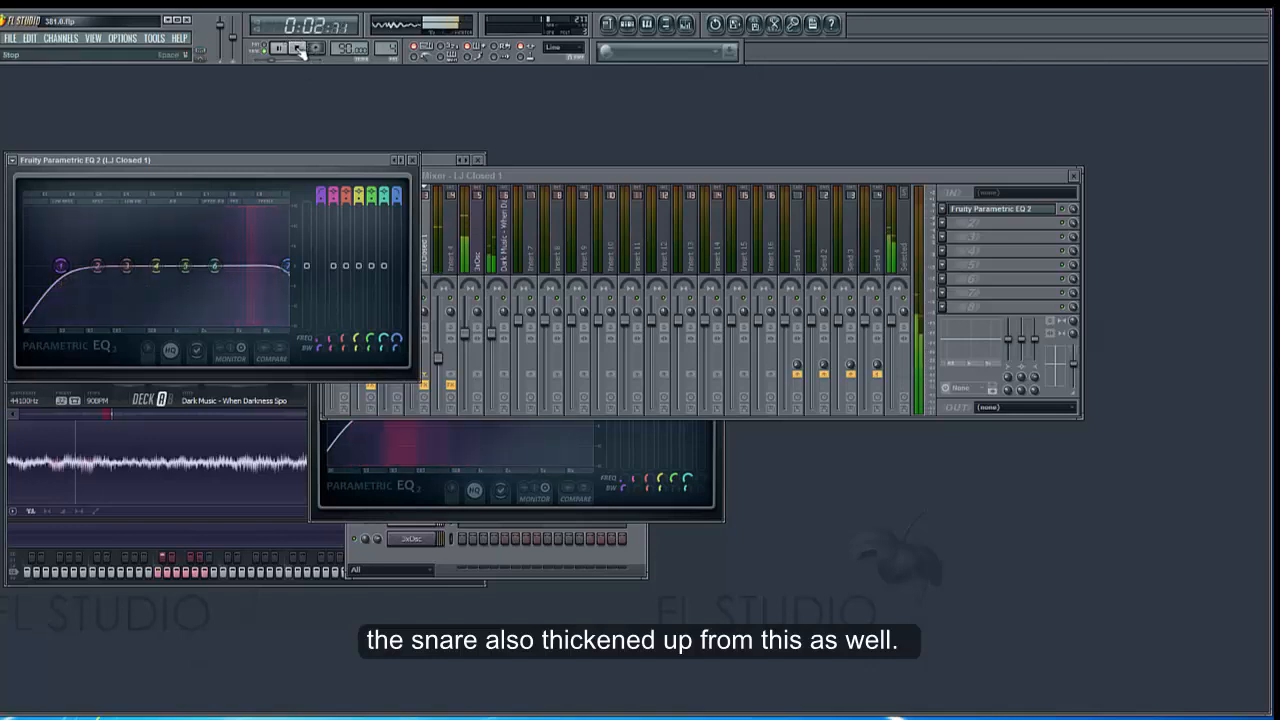
pyautogui.click(298, 50)
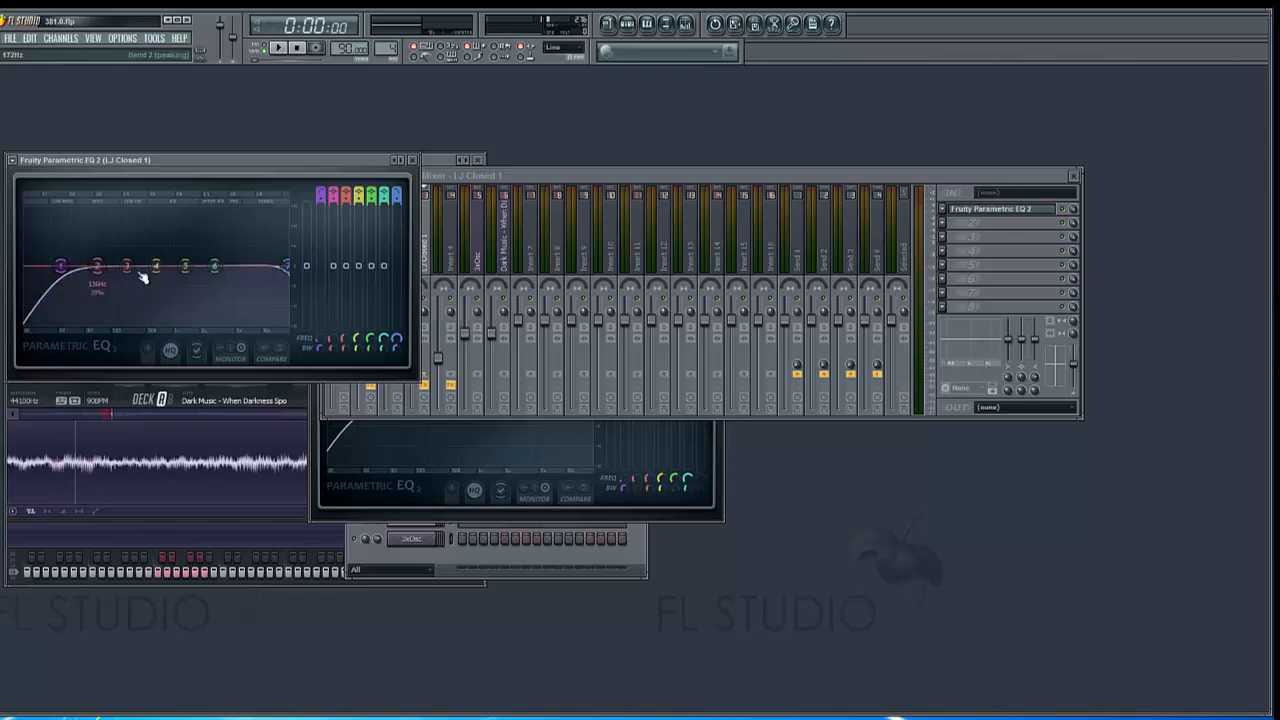
# Bring the LJ Closed 1 equalizer back to the front and move the mixer window clear of it
pyautogui.click(429, 250)
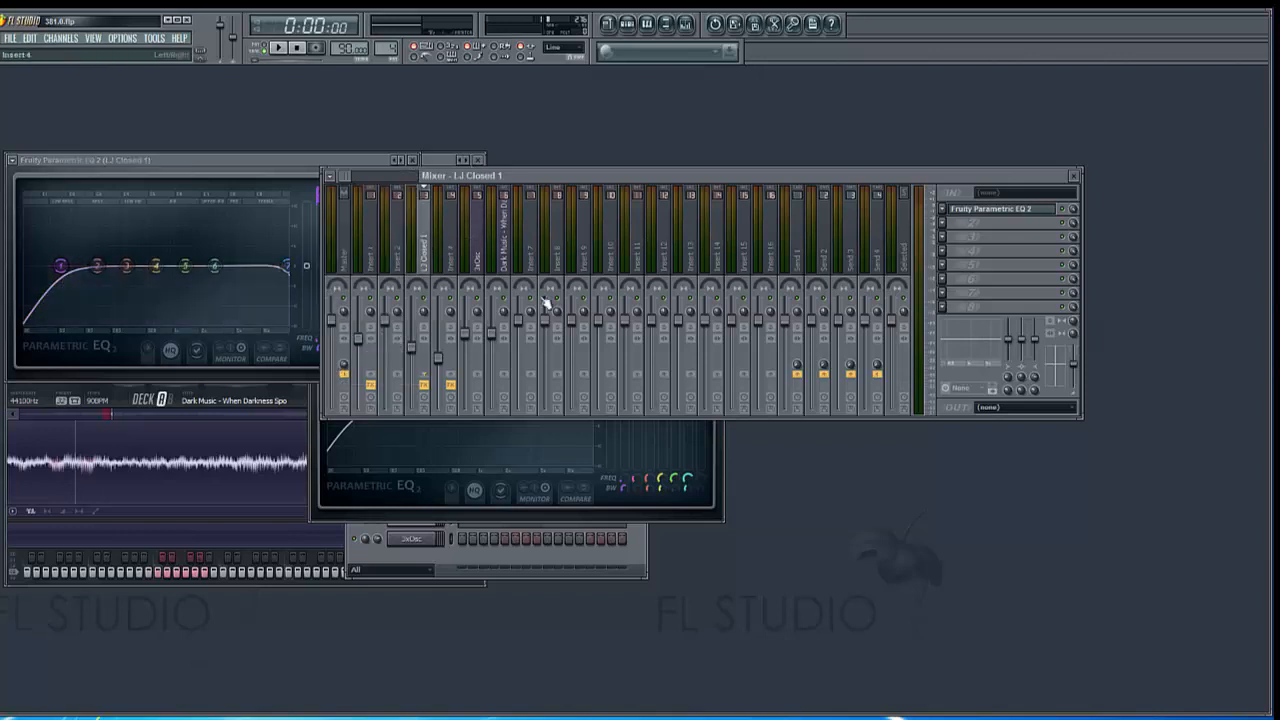
pyautogui.click(996, 215)
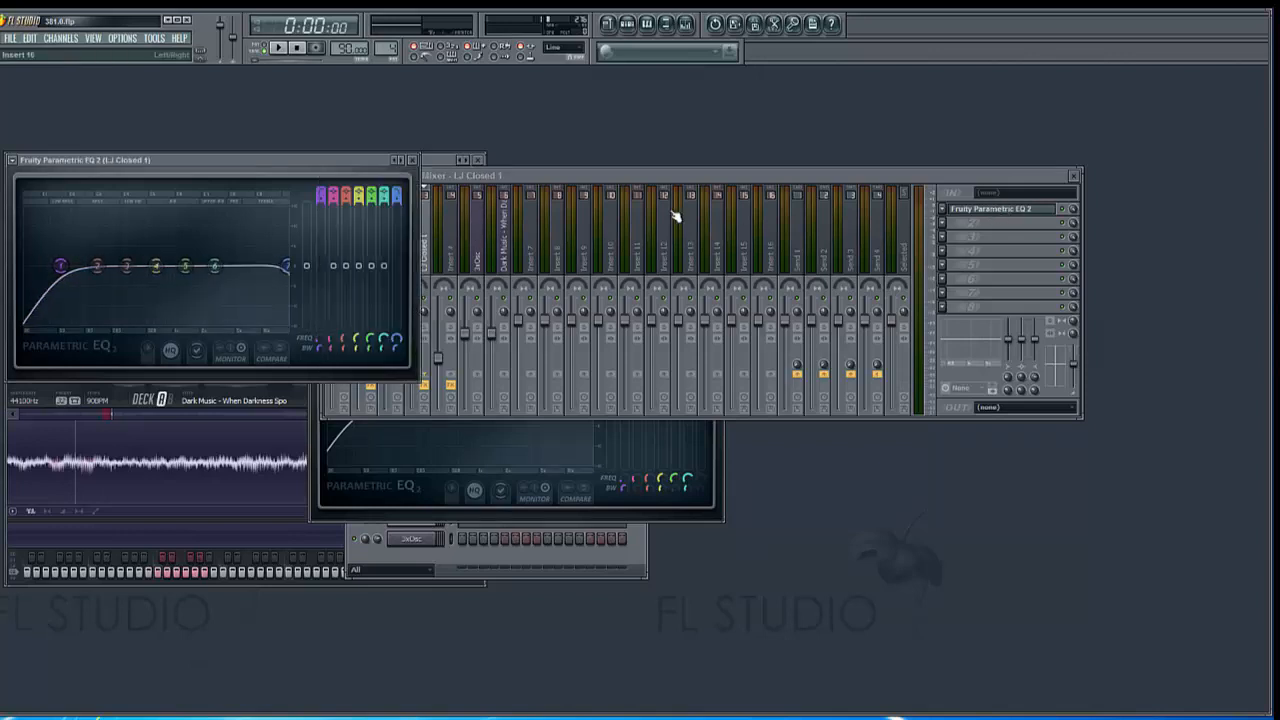
pyautogui.moveTo(632, 174); pyautogui.dragTo(752, 193)
# Open the Insert 4 equalizer for review, and close the Insert 4 and LJ Closed 1 equalizer windows
pyautogui.click(583, 262)
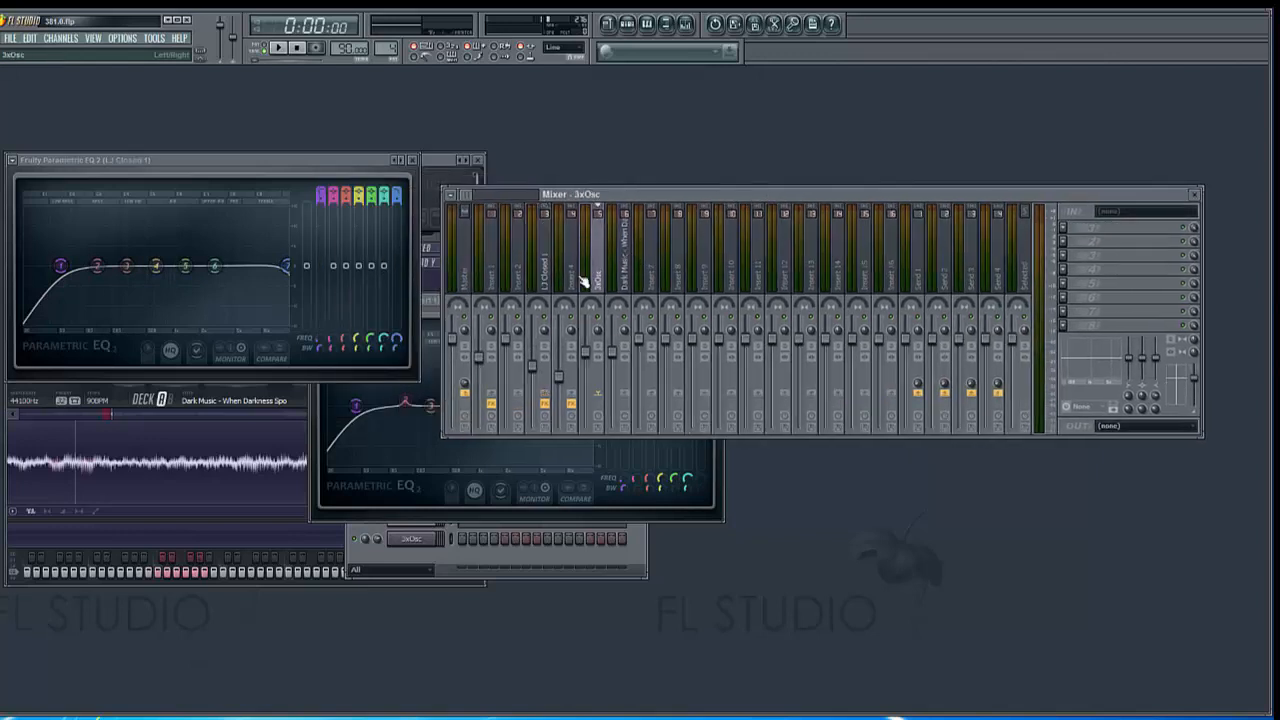
pyautogui.click(1110, 228)
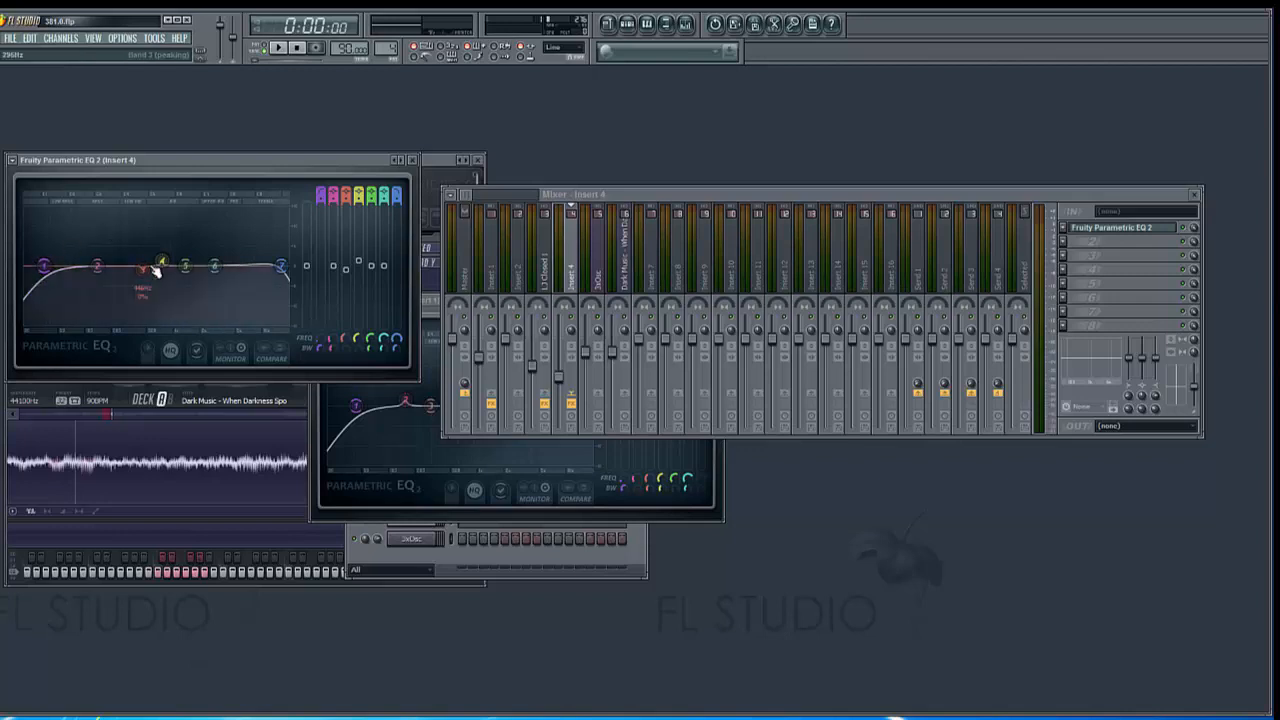
pyautogui.click(404, 160)
pyautogui.click(412, 161)
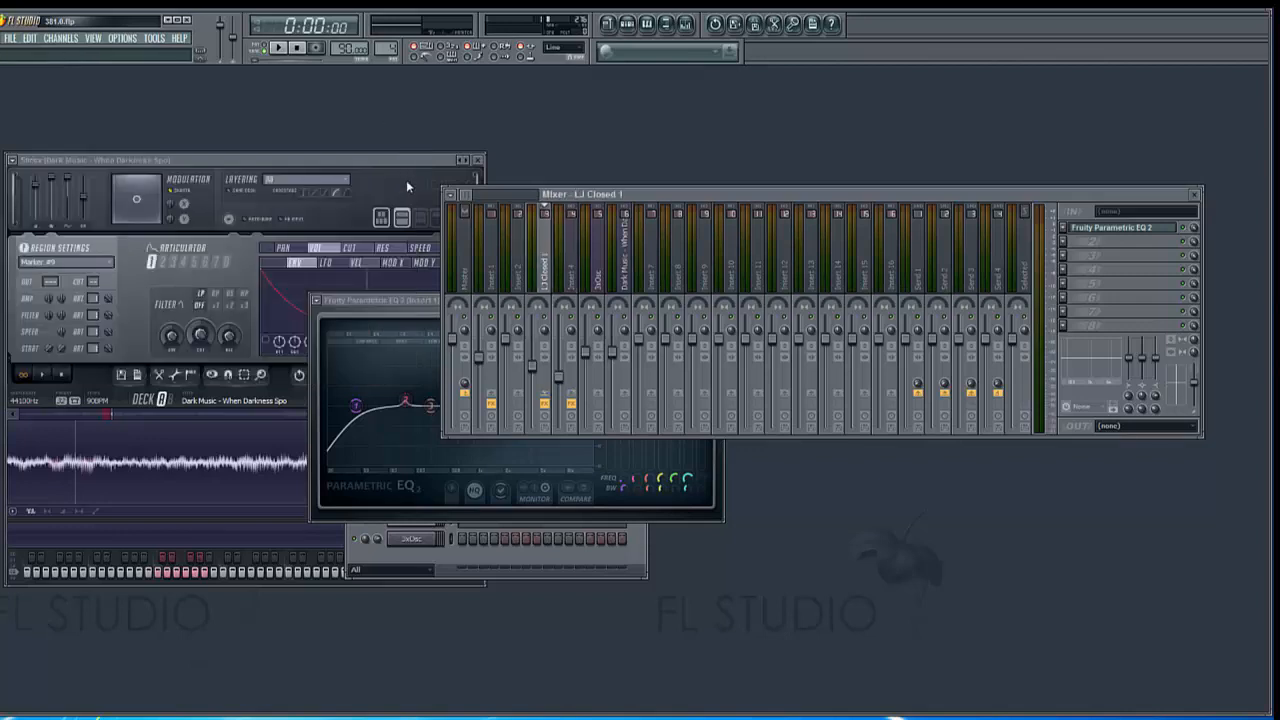
# Close the Insert 1 equalizer and load Fruity Parametric EQ 2 in the first effect slot of the 3xOsc mixer track
pyautogui.click(373, 317)
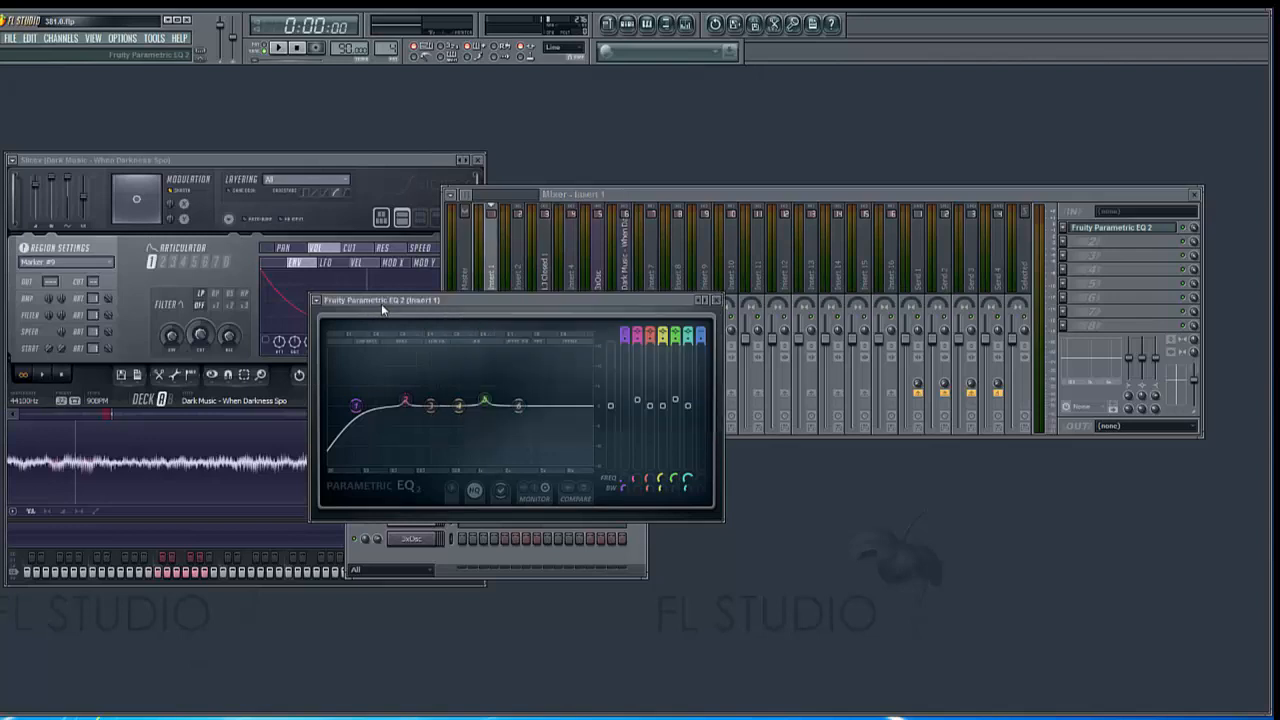
pyautogui.click(719, 303)
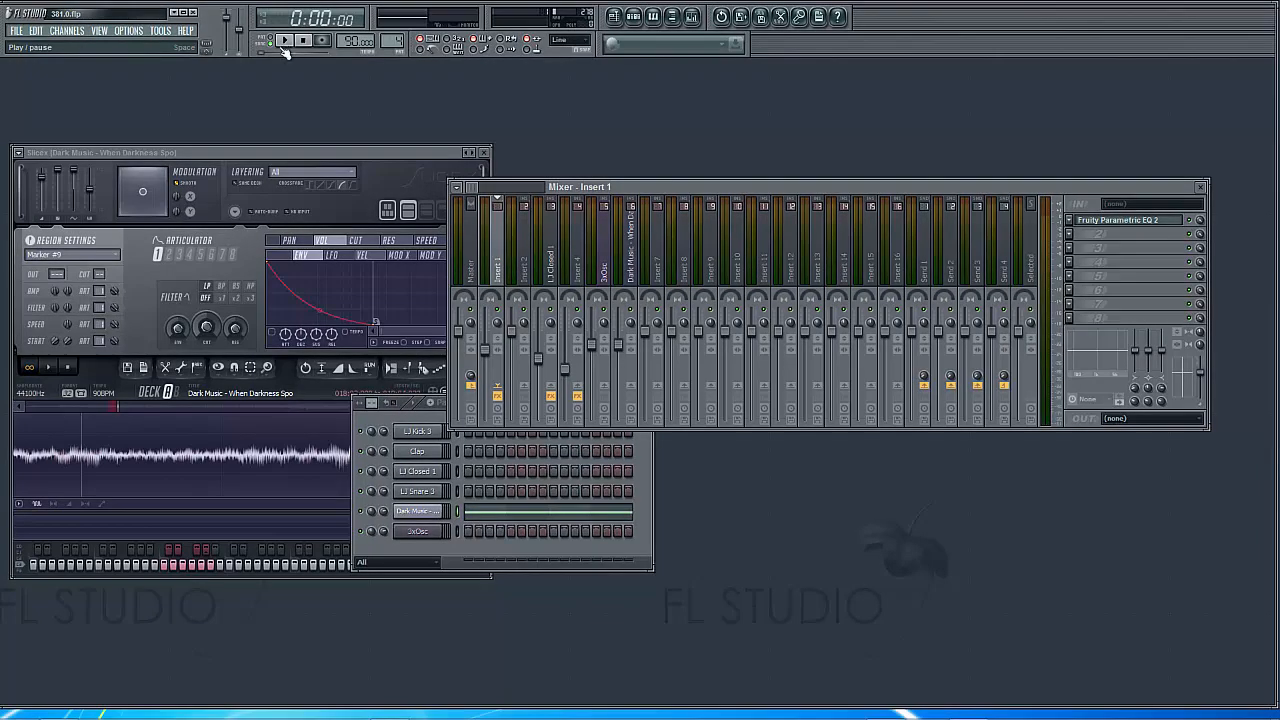
pyautogui.click(600, 250)
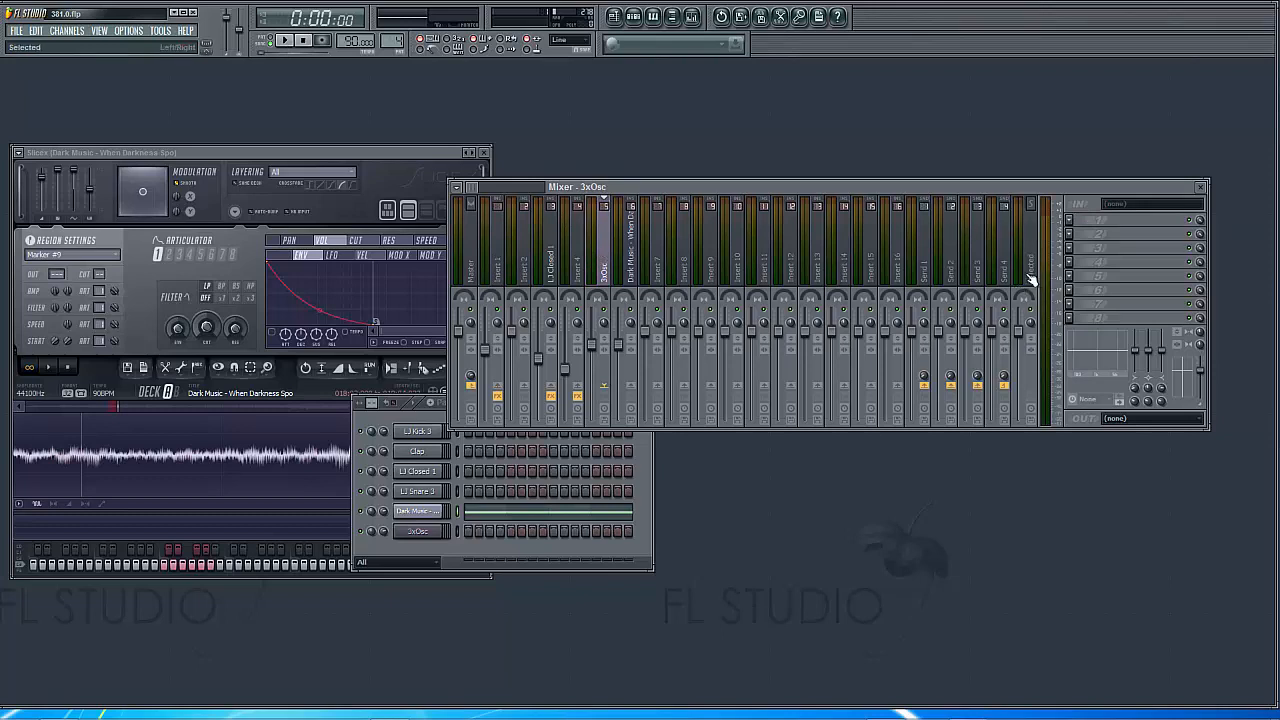
pyautogui.click(1068, 224)
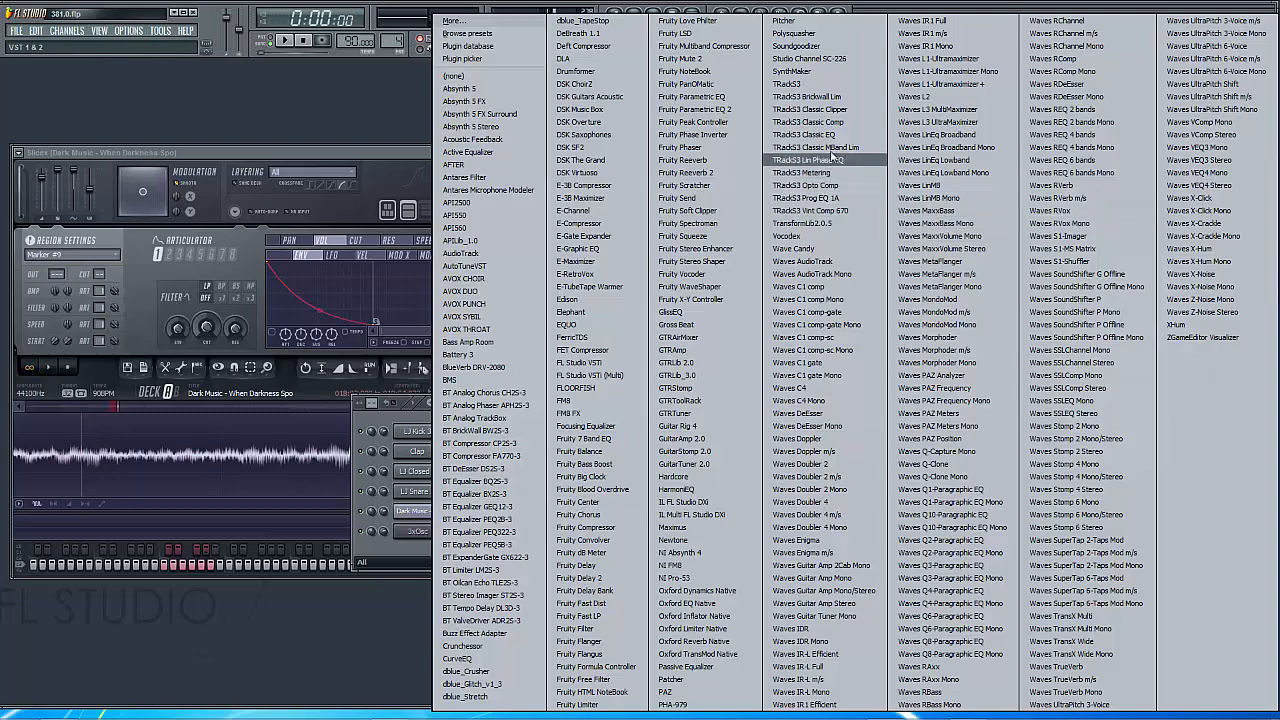
pyautogui.click(678, 110)
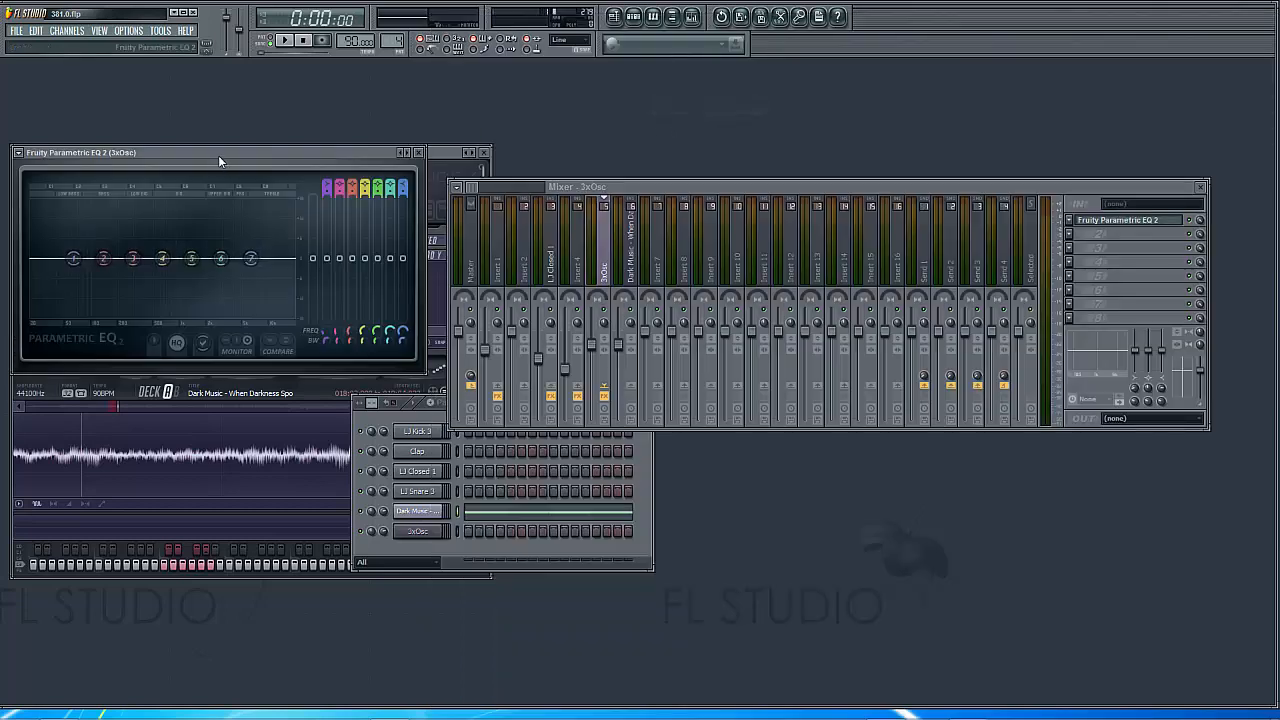
# Move the 3xOsc equalizer window below the mixer and start playback
pyautogui.moveTo(218, 155); pyautogui.dragTo(730, 458)
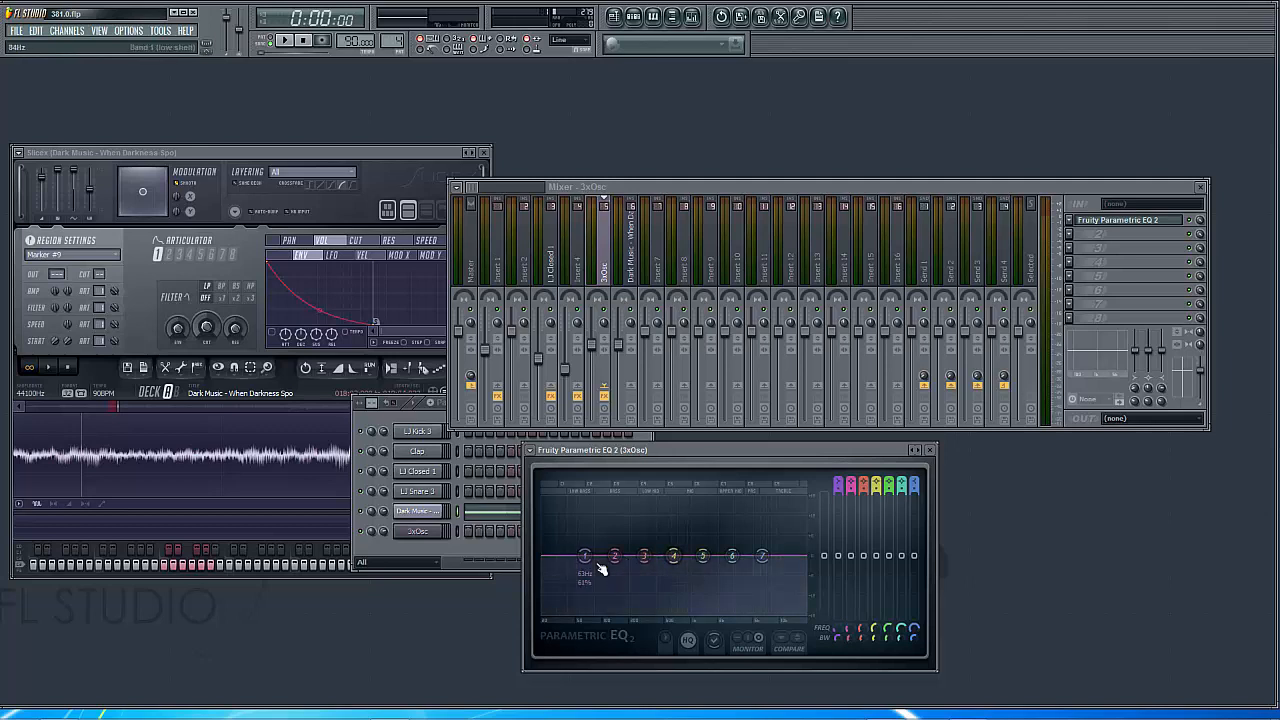
pyautogui.click(603, 312)
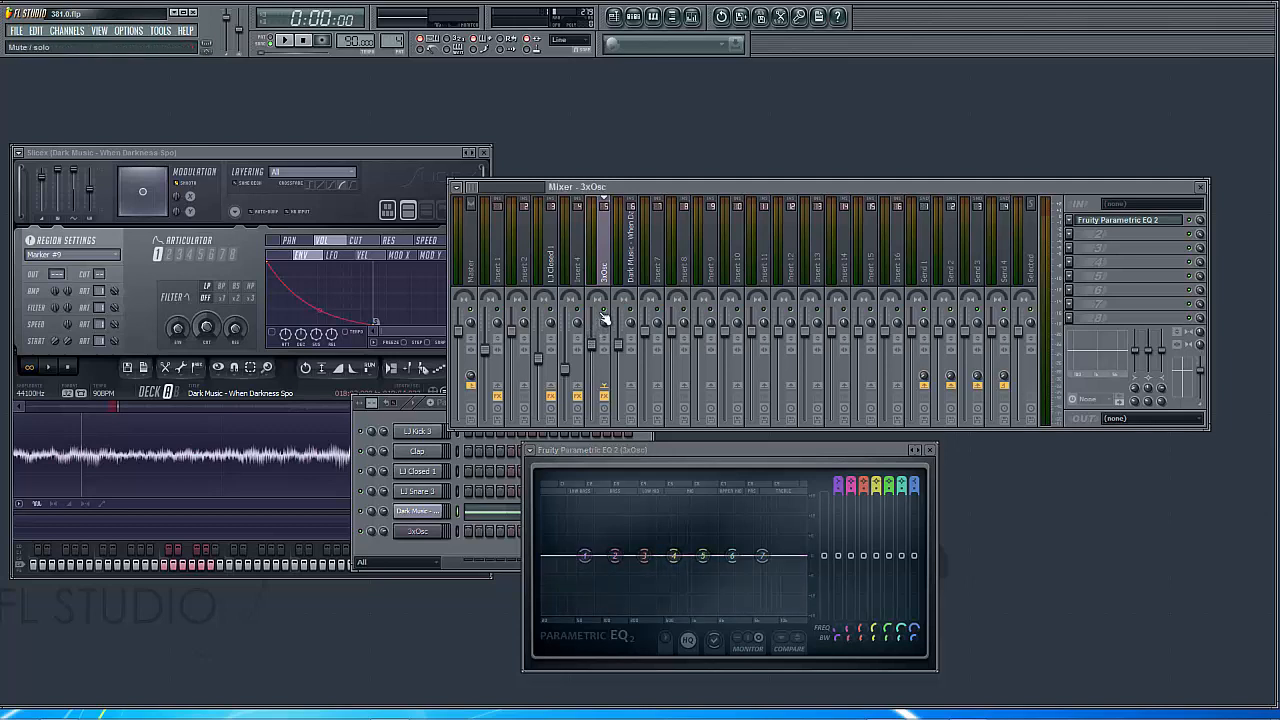
pyautogui.click(285, 40)
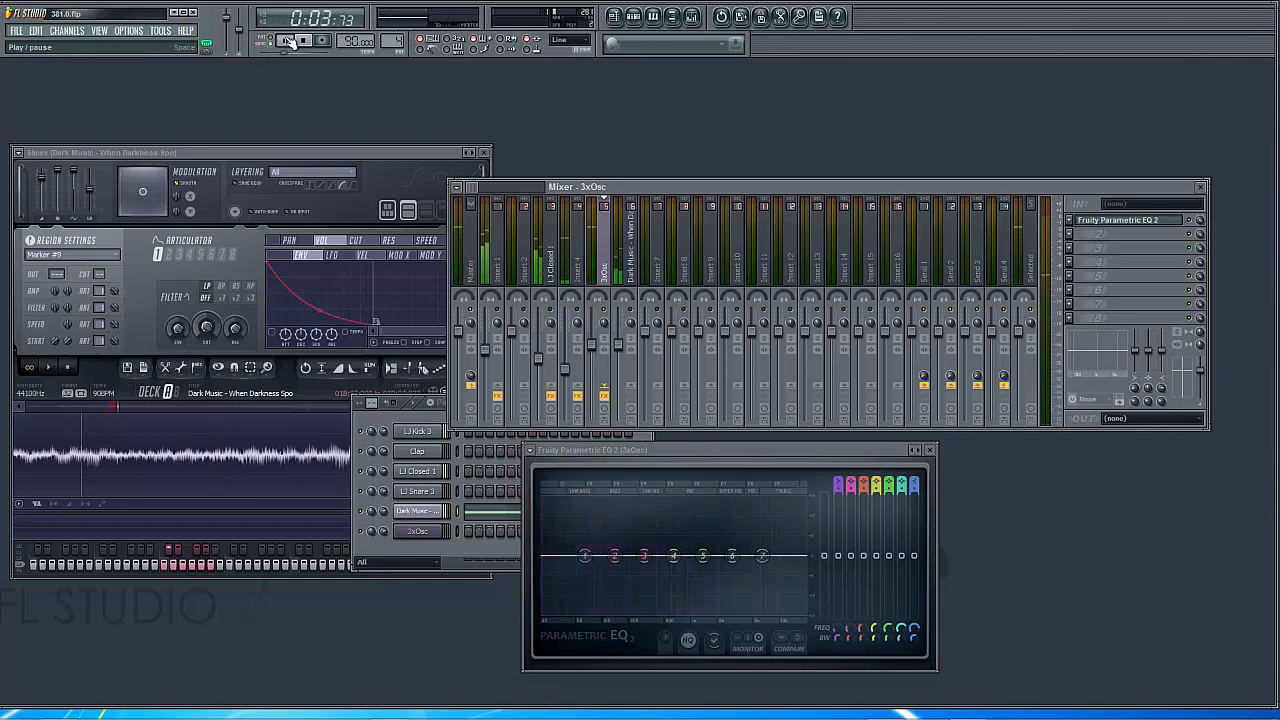
pyautogui.click(287, 41)
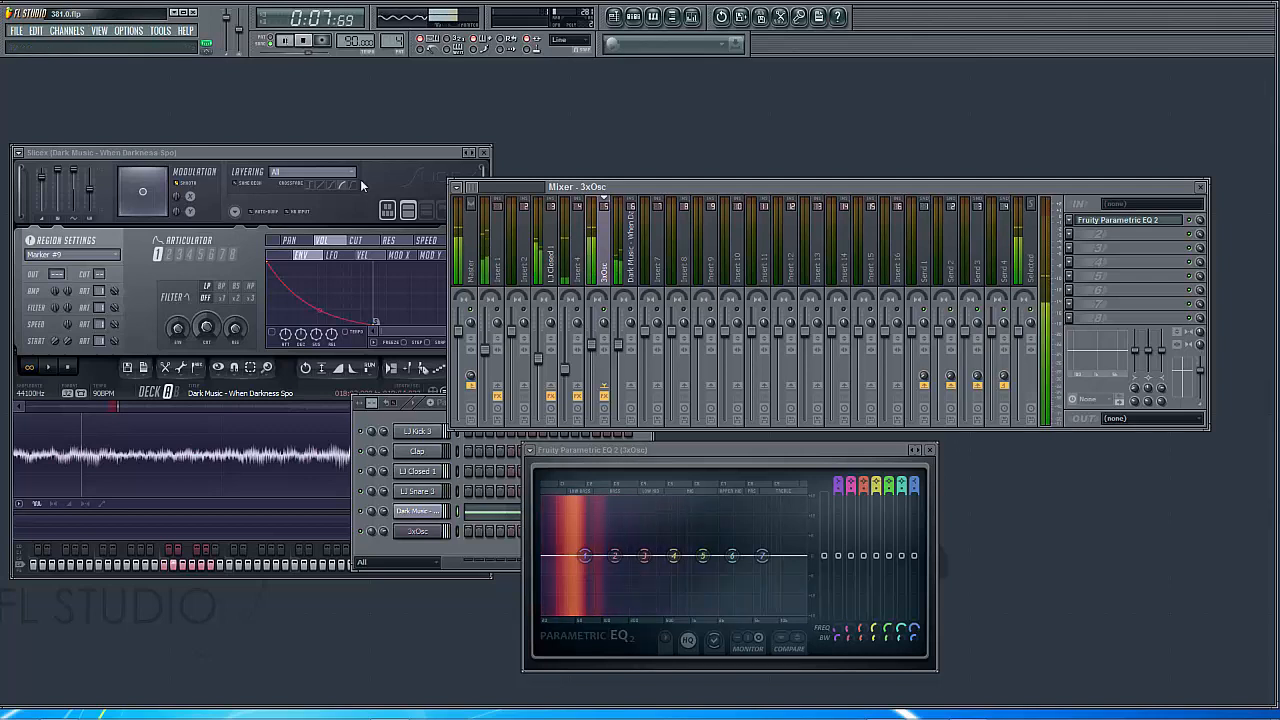
# Change band 2 of the 3xOsc equalizer to a low pass filter and widen its bandwidth to smooth out the resonant peak
pyautogui.rightClick(615, 557)
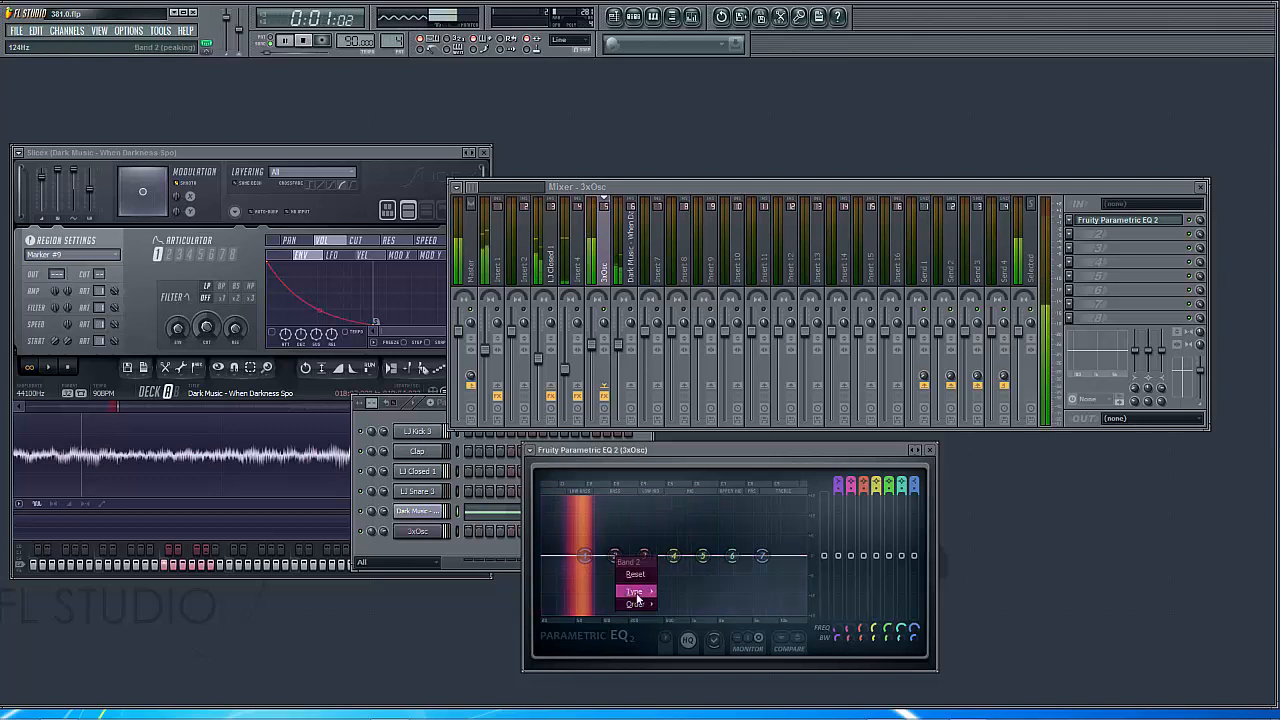
pyautogui.moveTo(636, 591)
pyautogui.click(673, 605)
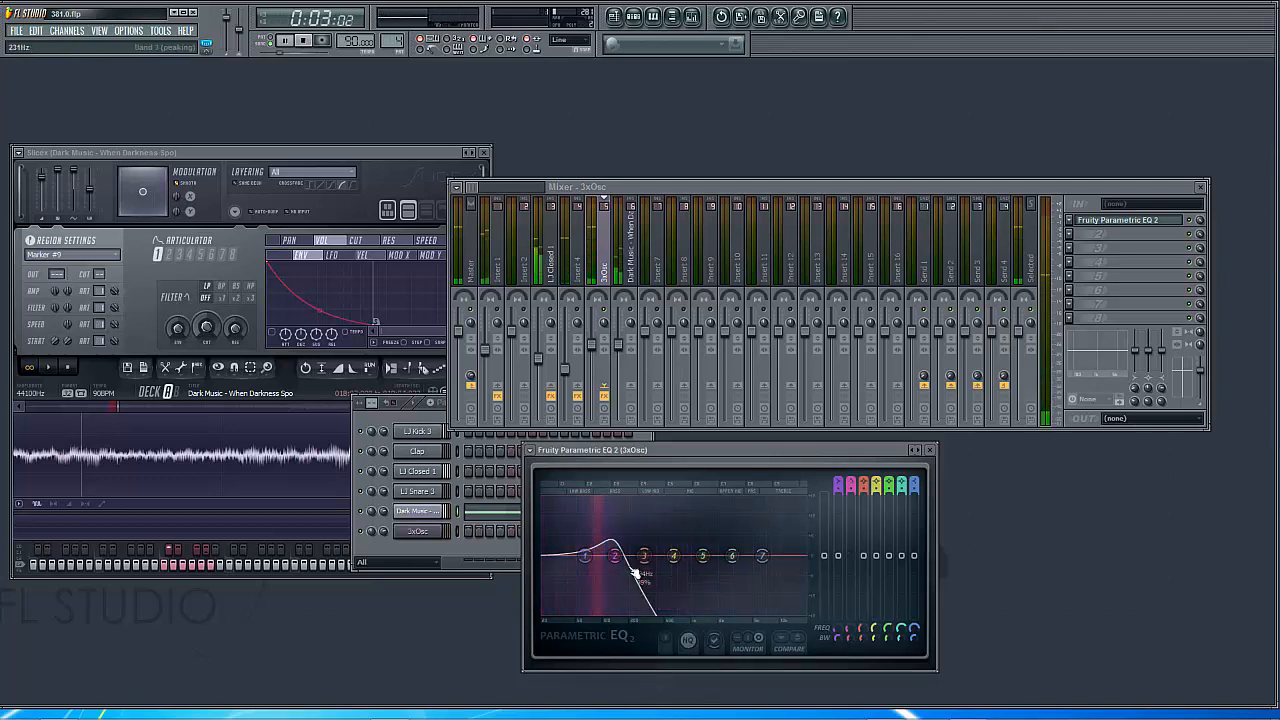
pyautogui.scroll(-1, 619, 563)
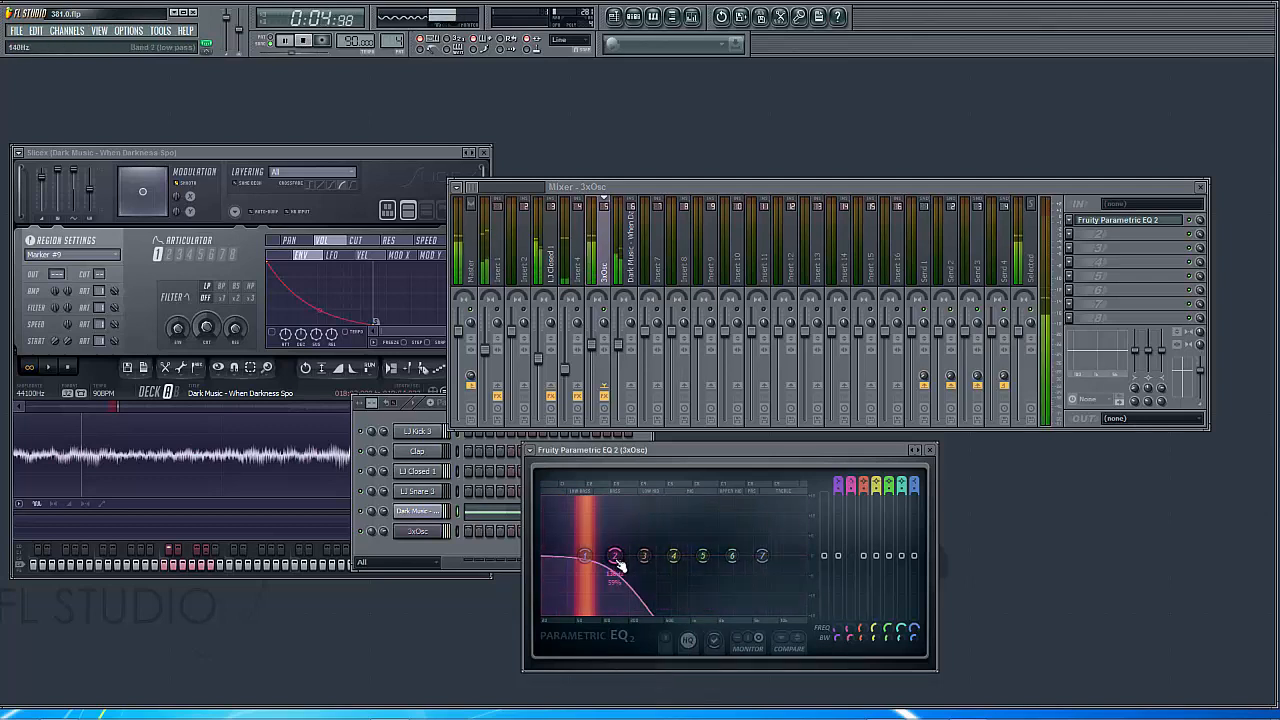
pyautogui.scroll(-1, 622, 566)
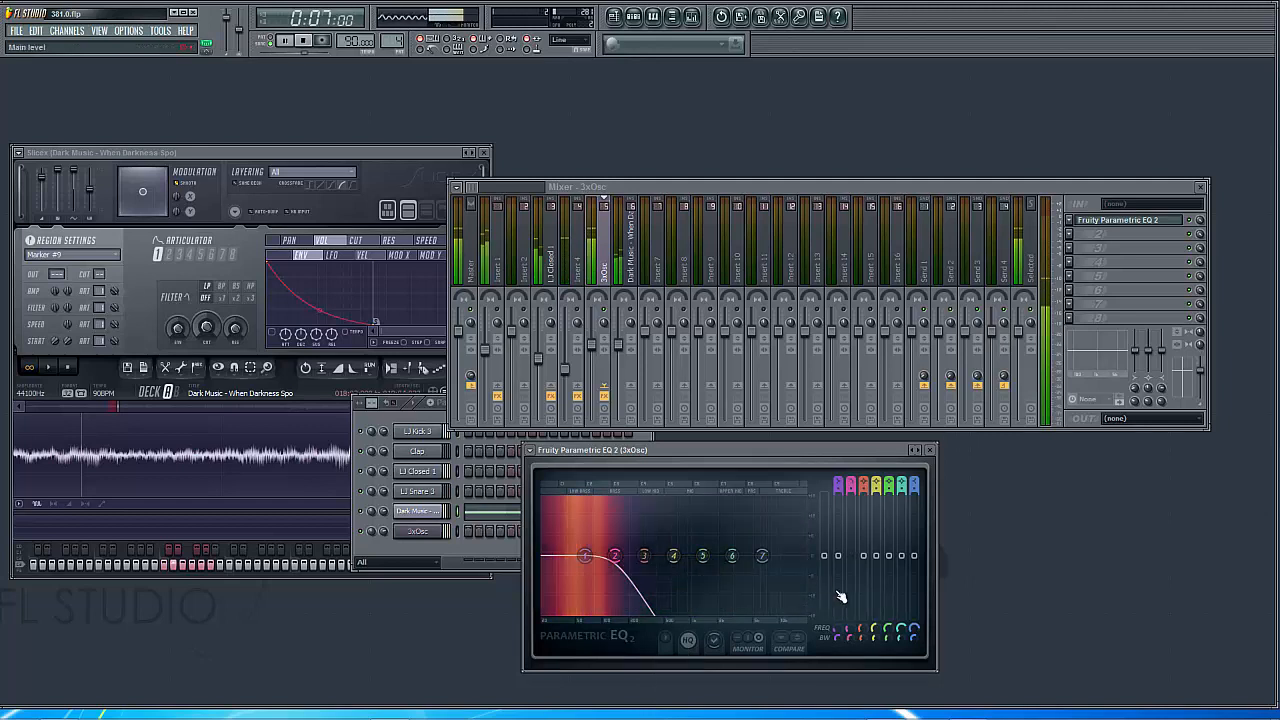
# Raise the band 2 low pass cutoff of the 3xOsc equalizer to about 250 Hz, next to band 3
pyautogui.moveTo(848, 629); pyautogui.dragTo(848, 612)
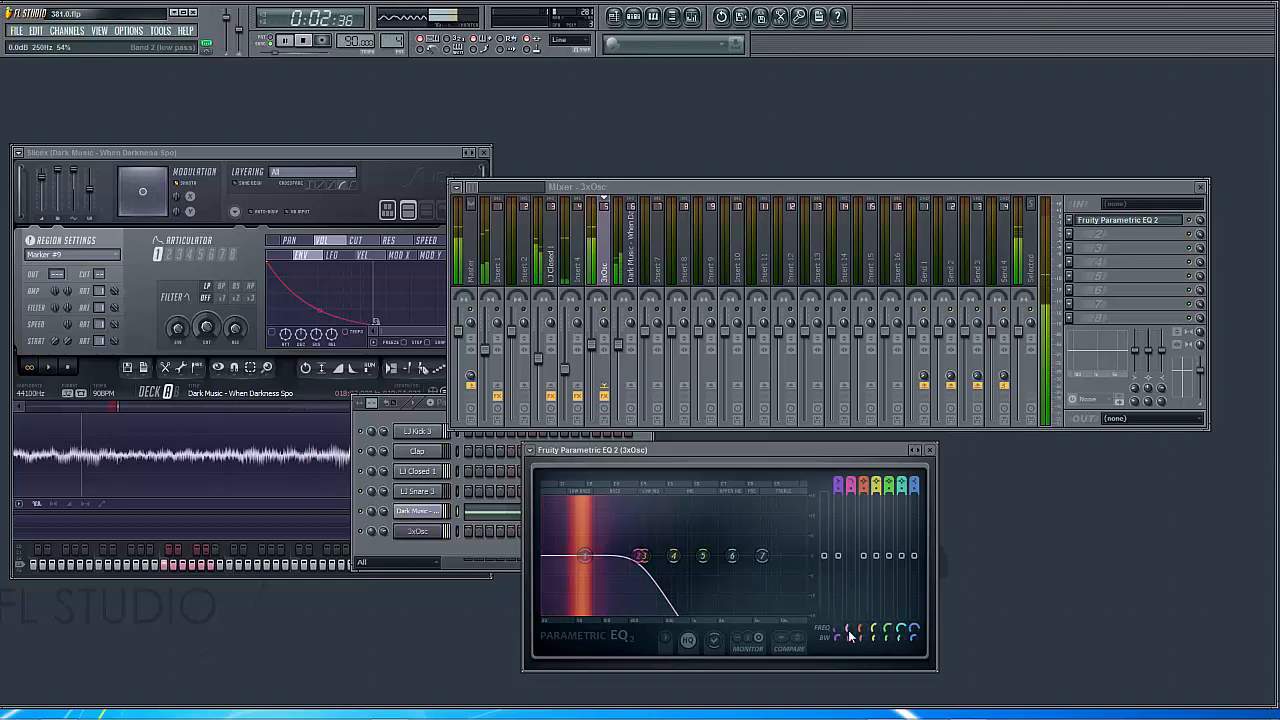
pyautogui.moveTo(848, 629)
pyautogui.mouseDown()
pyautogui.moveTo(848, 598)
pyautogui.moveTo(848, 630)
pyautogui.mouseUp()
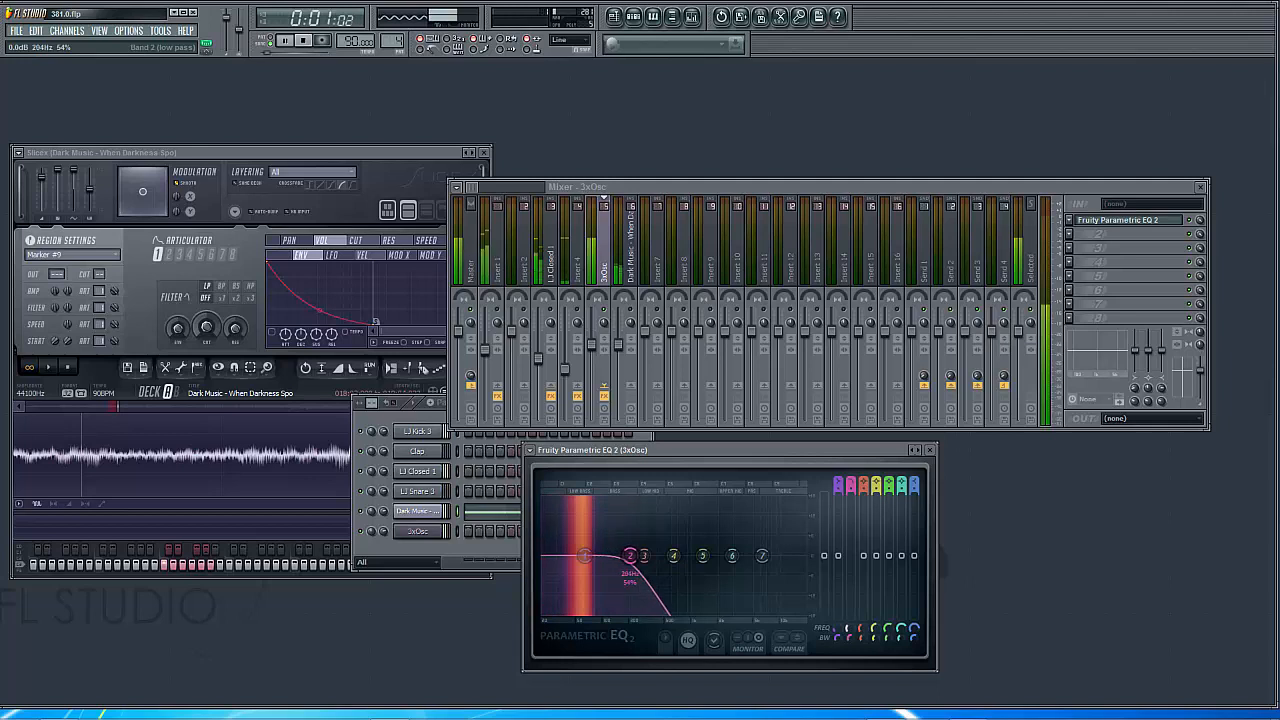
pyautogui.moveTo(848, 628)
pyautogui.mouseDown()
pyautogui.moveTo(848, 617)
pyautogui.moveTo(848, 628)
pyautogui.mouseUp()
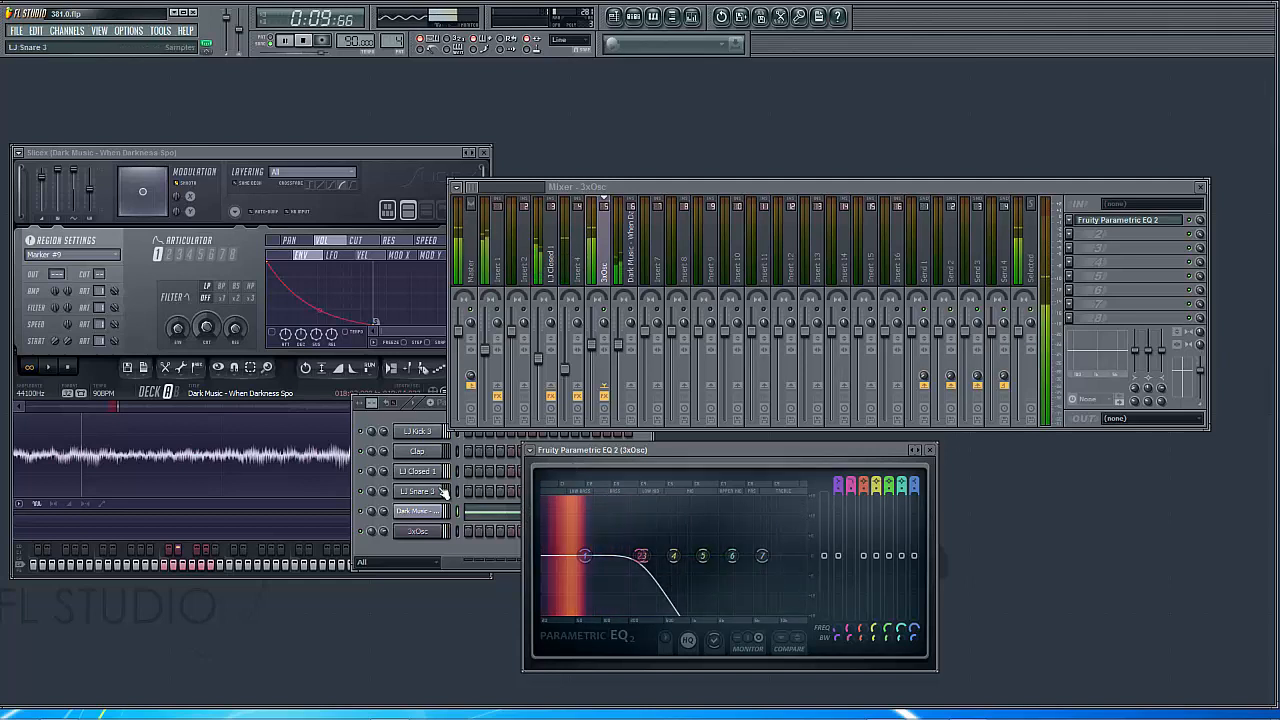
# Open the Insert 4 equalizer alongside the 3xOsc equalizer to compare them during playback, and stop playback
pyautogui.press('space')
pyautogui.press('space')
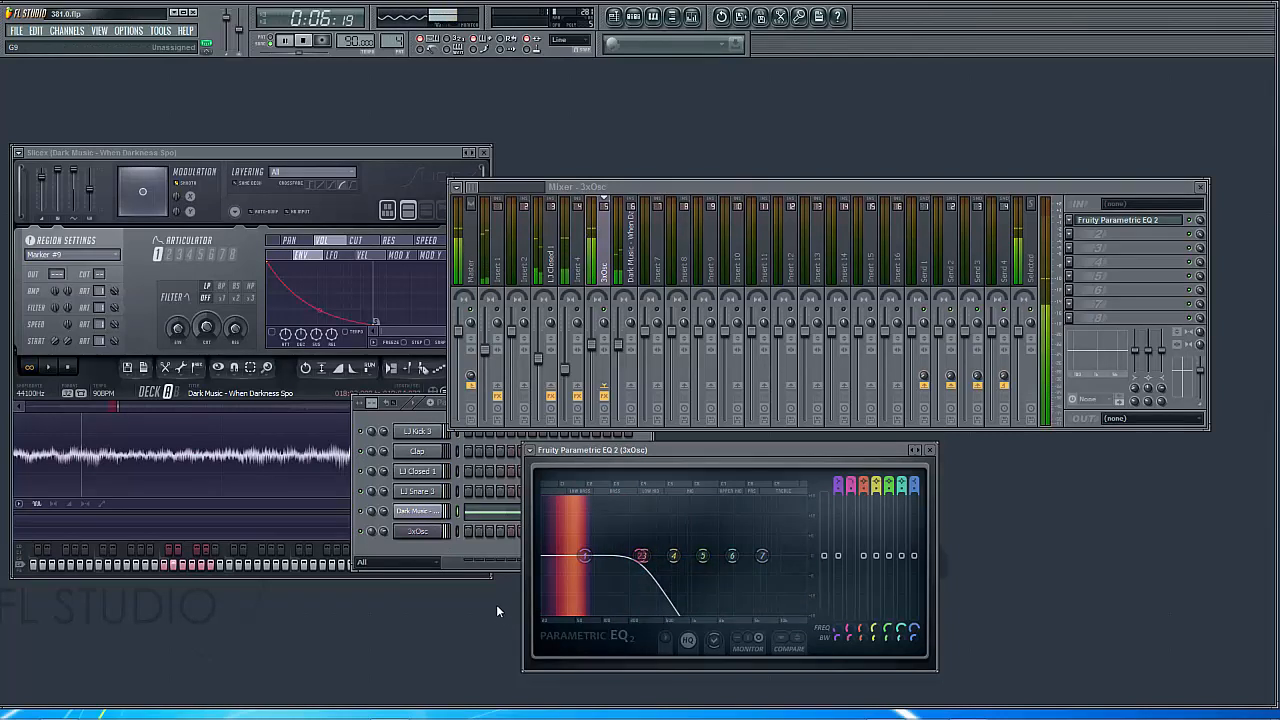
pyautogui.click(578, 275)
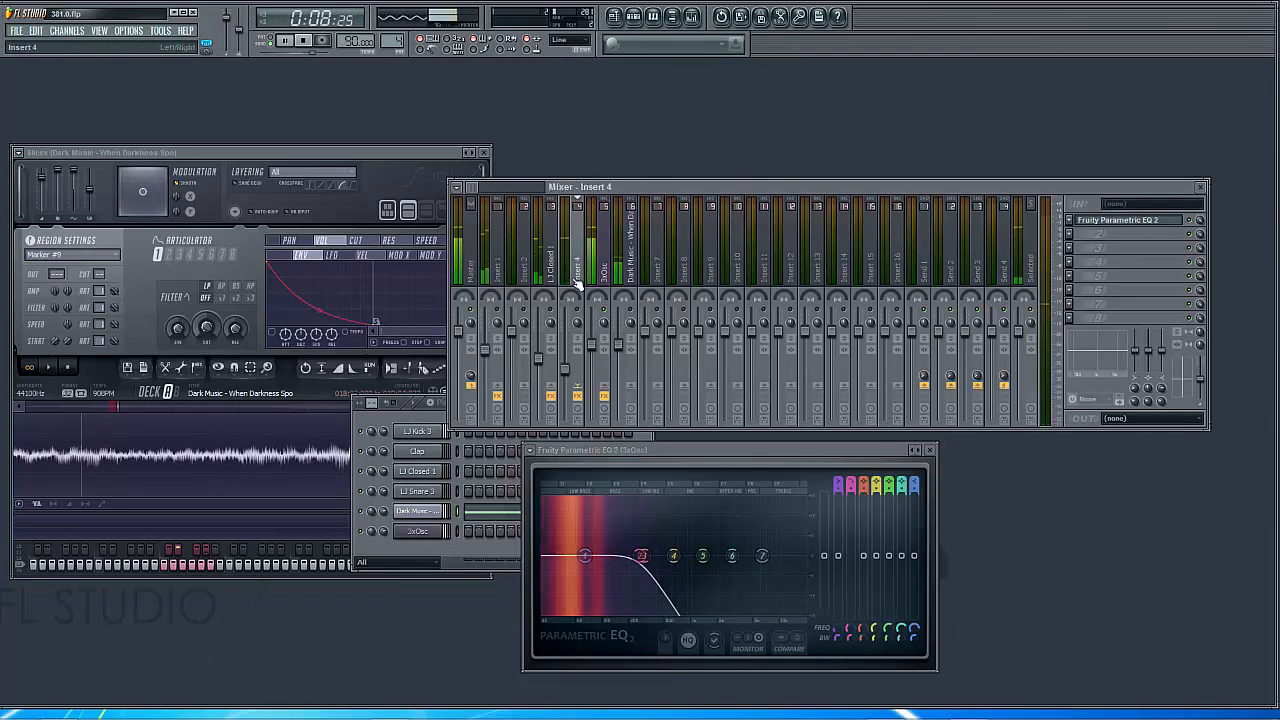
pyautogui.click(1127, 221)
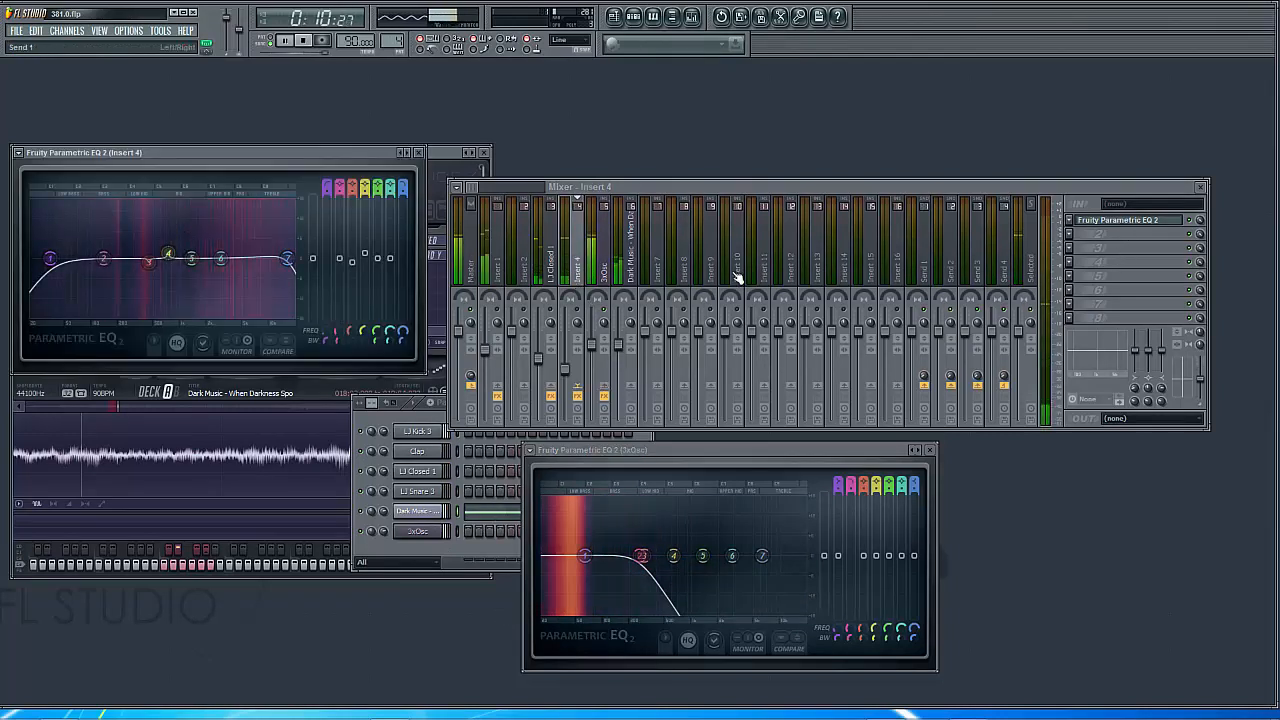
pyautogui.click(606, 311)
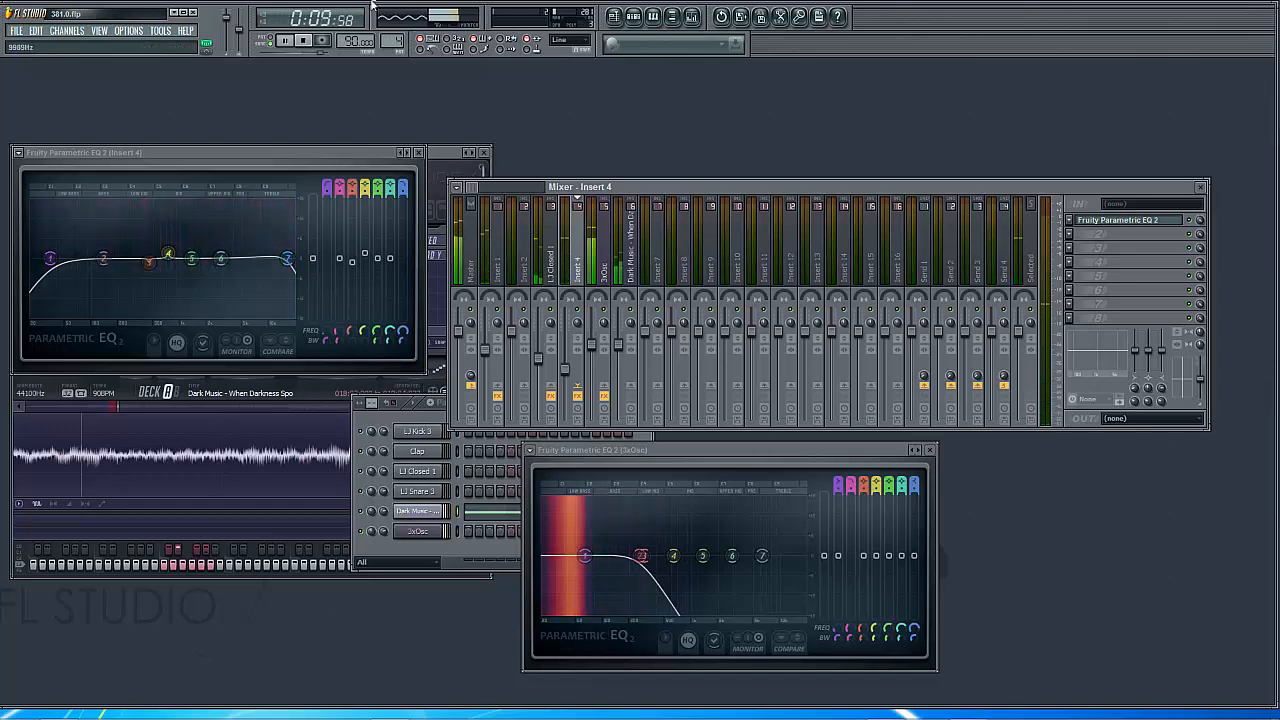
pyautogui.click(306, 42)
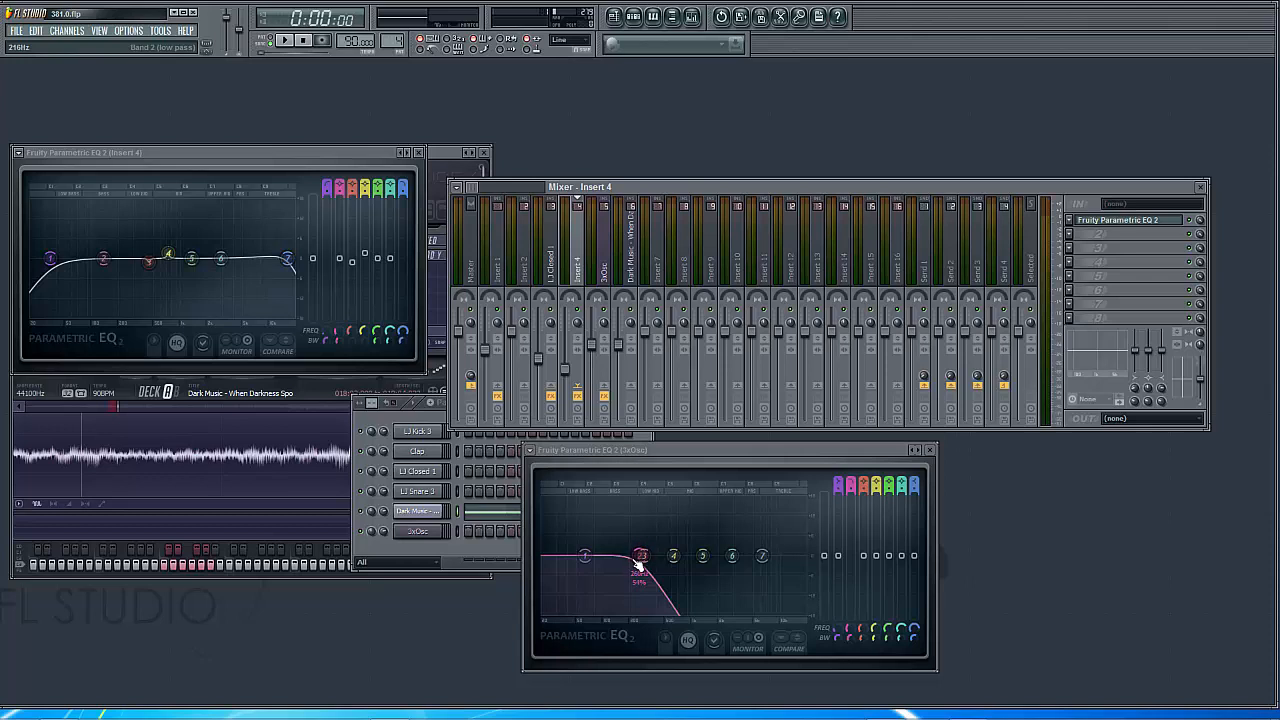
# Load Fruity Parametric EQ 2 on the Dark Music - When Darkness Spo mixer track
pyautogui.click(630, 268)
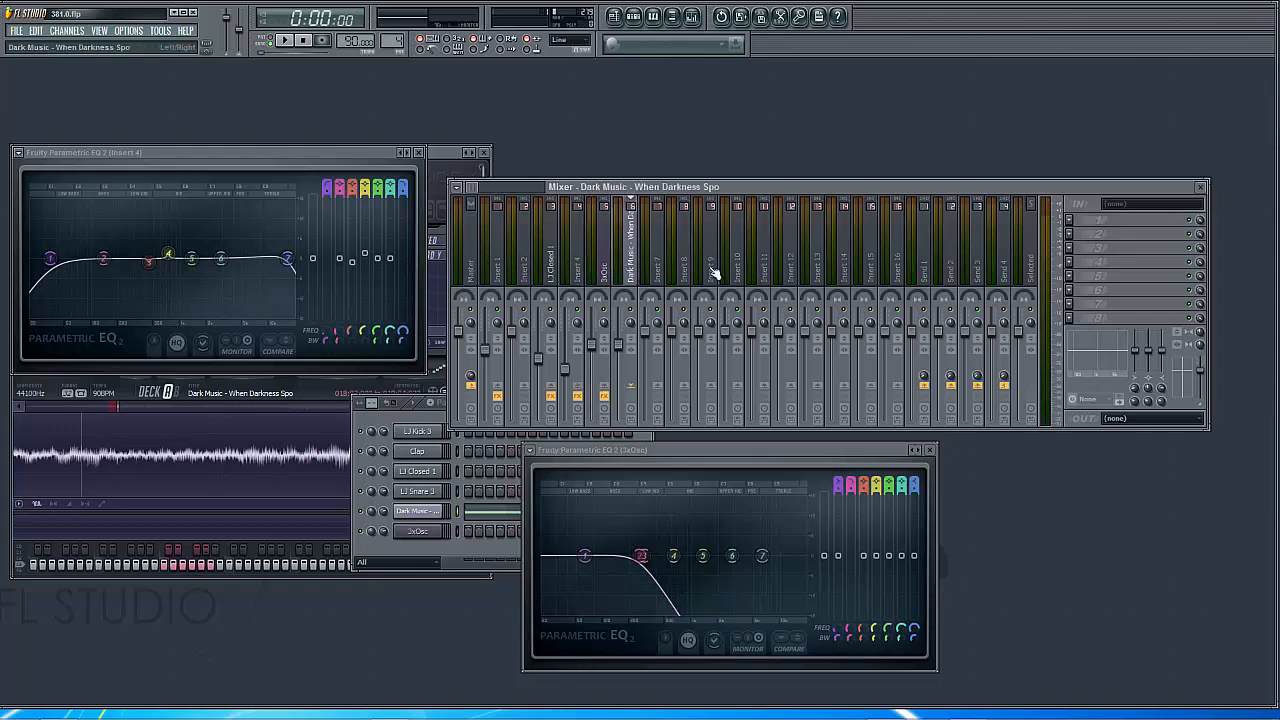
pyautogui.click(1072, 234)
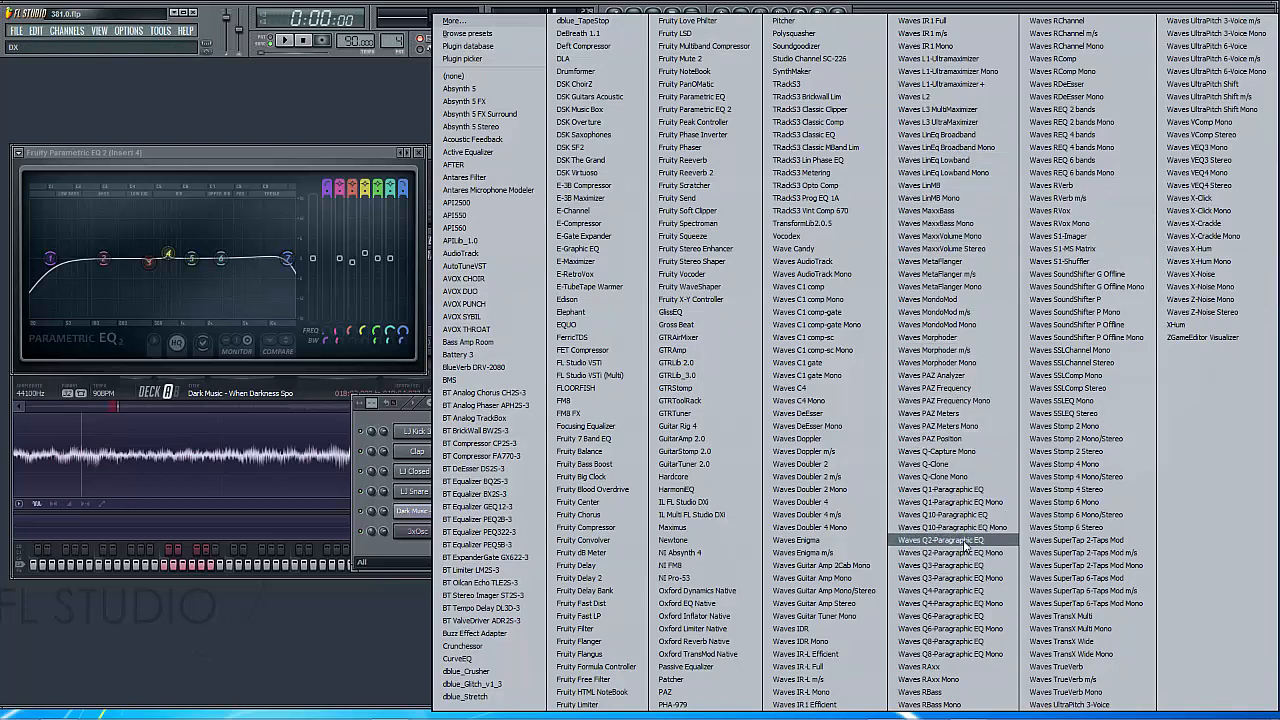
pyautogui.click(706, 109)
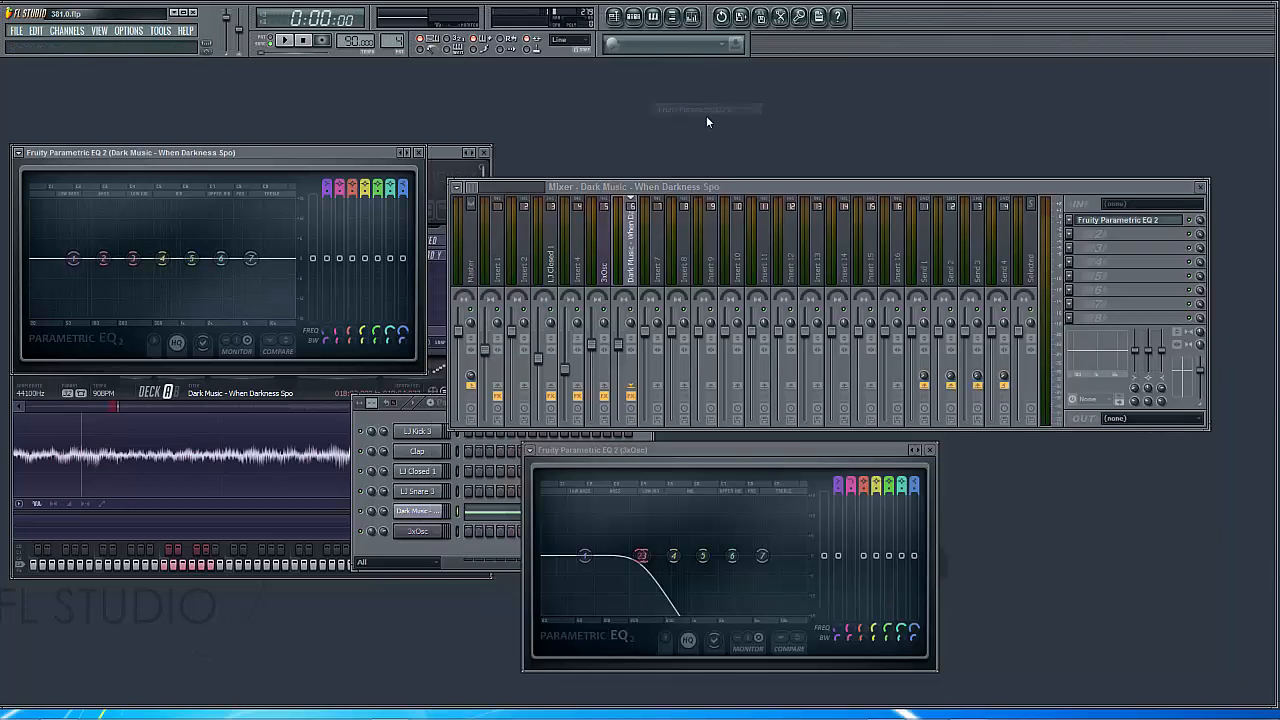
# Change band 1 of the Dark Music equalizer to a high pass filter and slightly lower its cutoff during playback
pyautogui.rightClick(74, 261)
pyautogui.moveTo(93, 294)
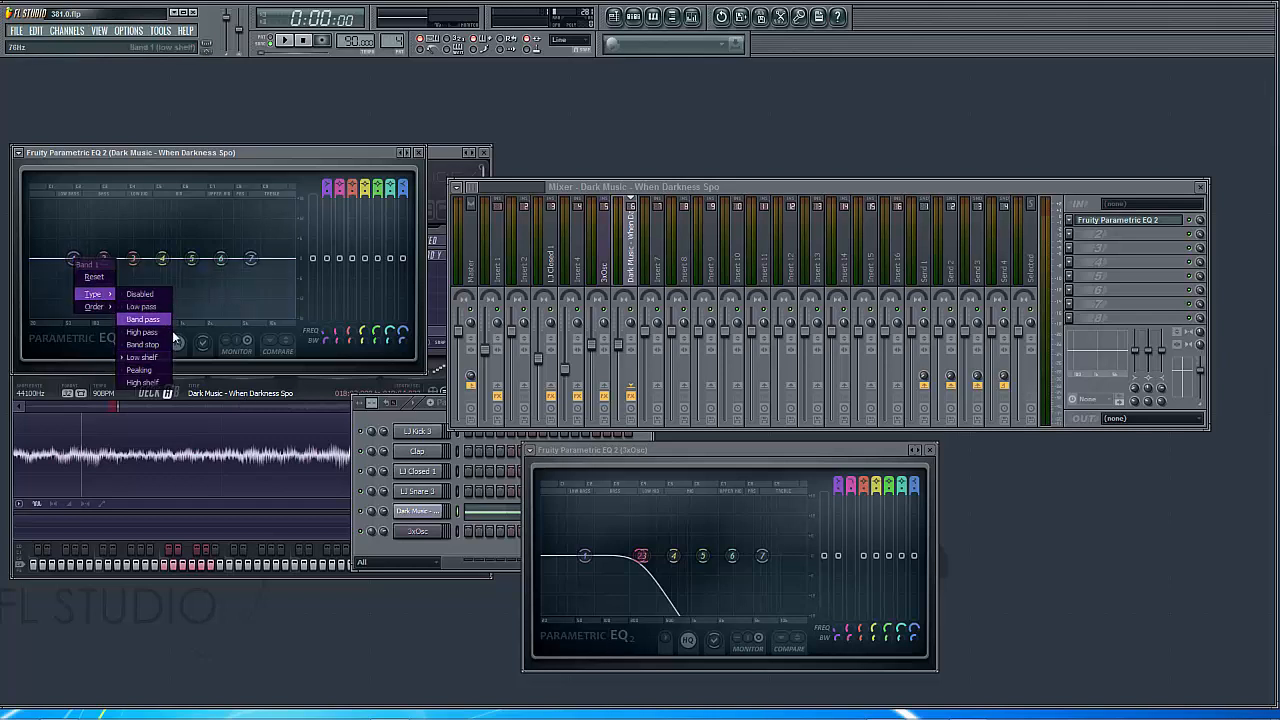
pyautogui.click(150, 331)
pyautogui.click(286, 41)
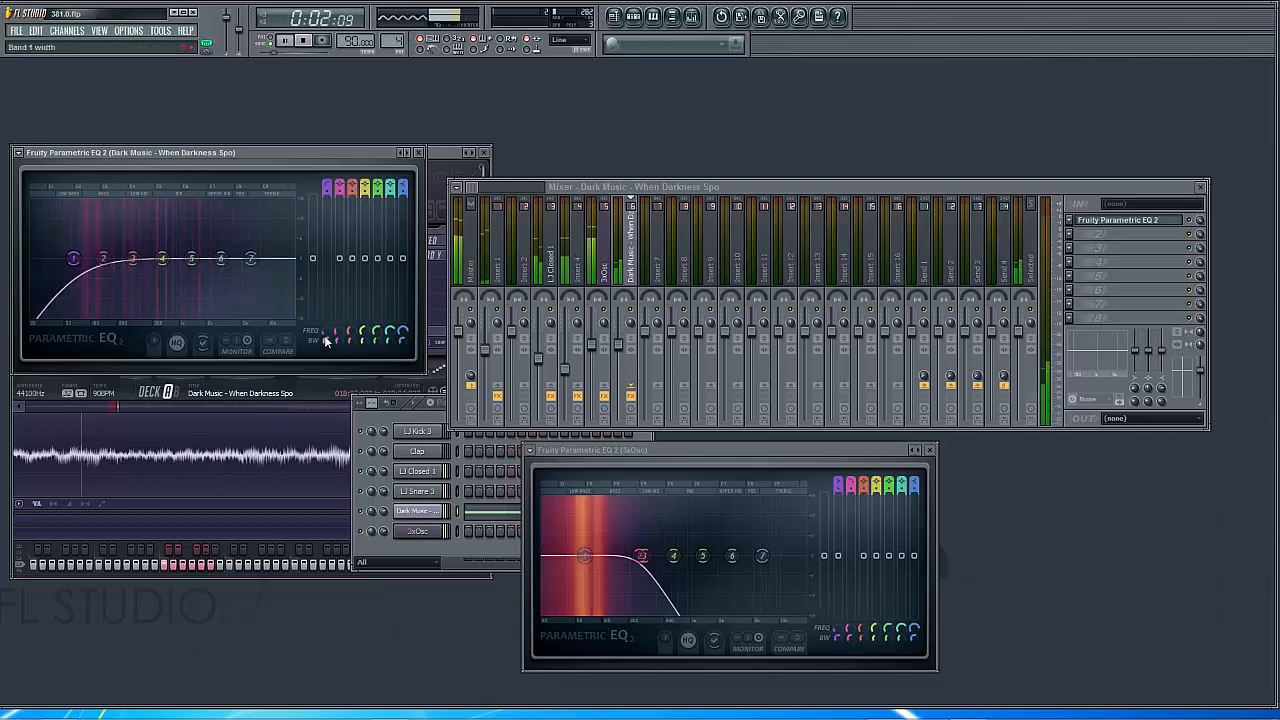
pyautogui.moveTo(325, 332); pyautogui.dragTo(325, 295)
pyautogui.moveTo(106, 258); pyautogui.dragTo(66, 258)
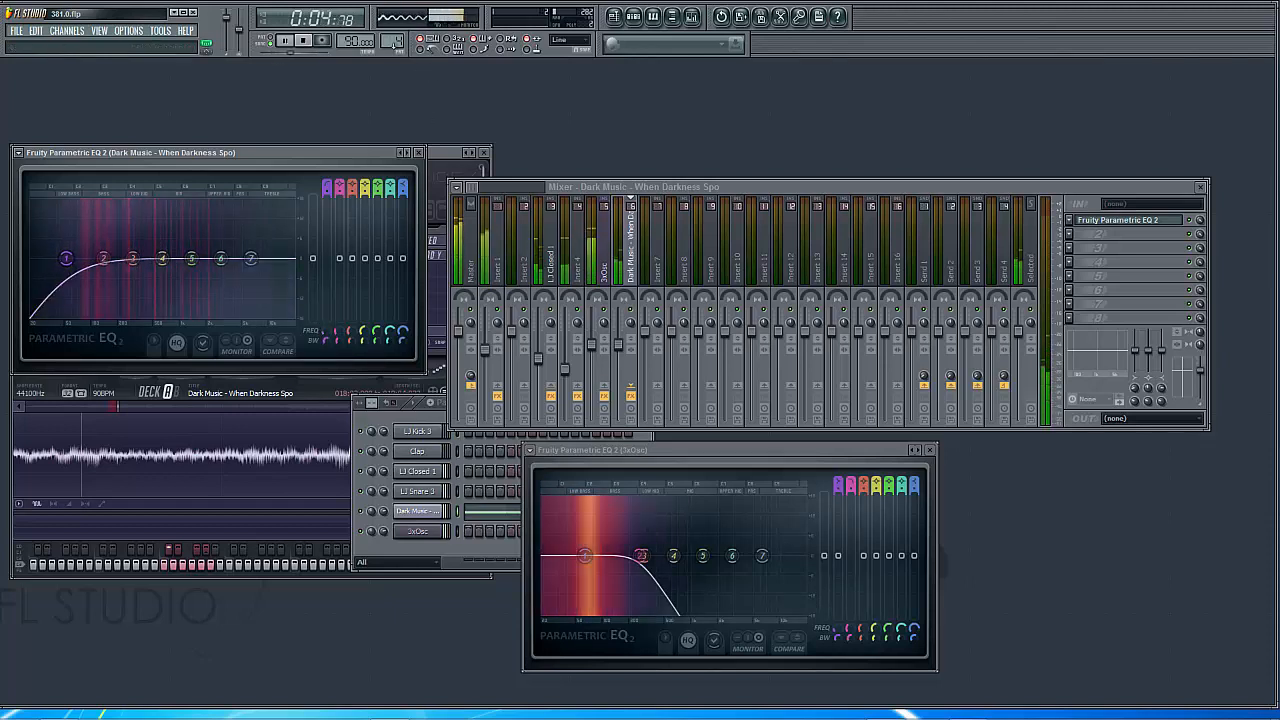
pyautogui.click(305, 44)
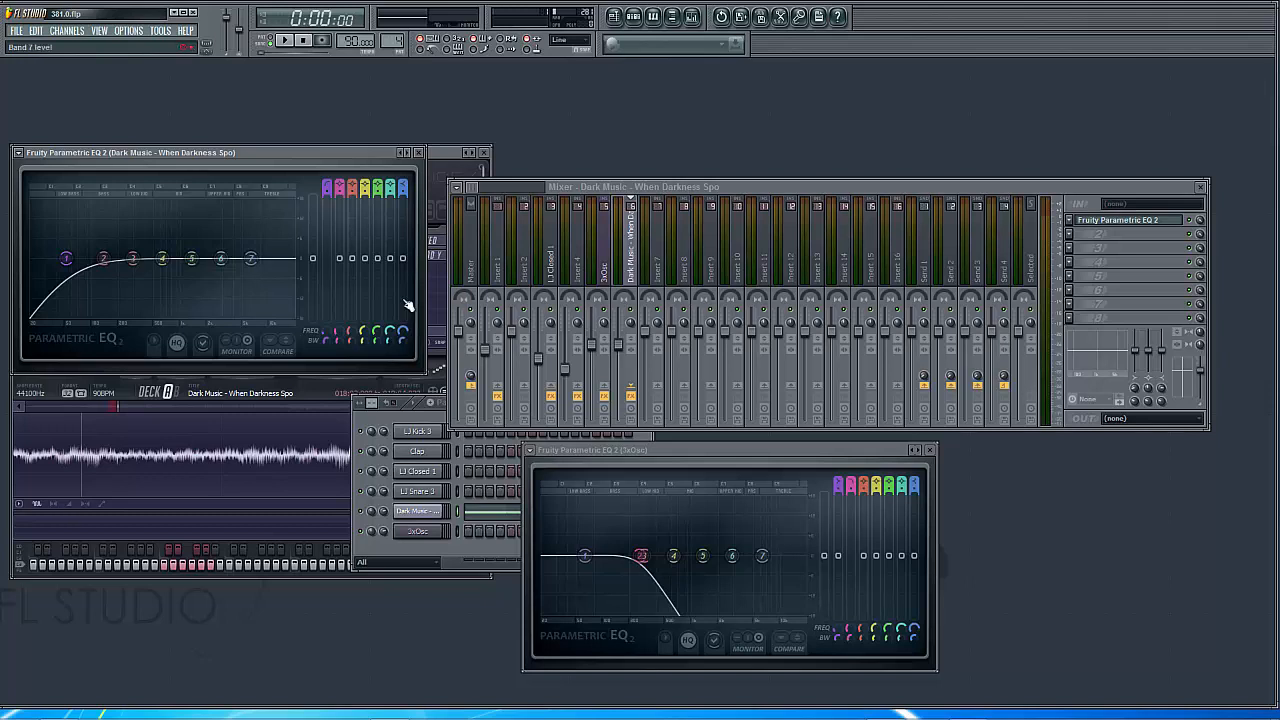
# Change band 7 of the Dark Music equalizer to a low pass filter, and raise its cutoff near the spectrum's upper end while auditioning playback
pyautogui.rightClick(257, 273)
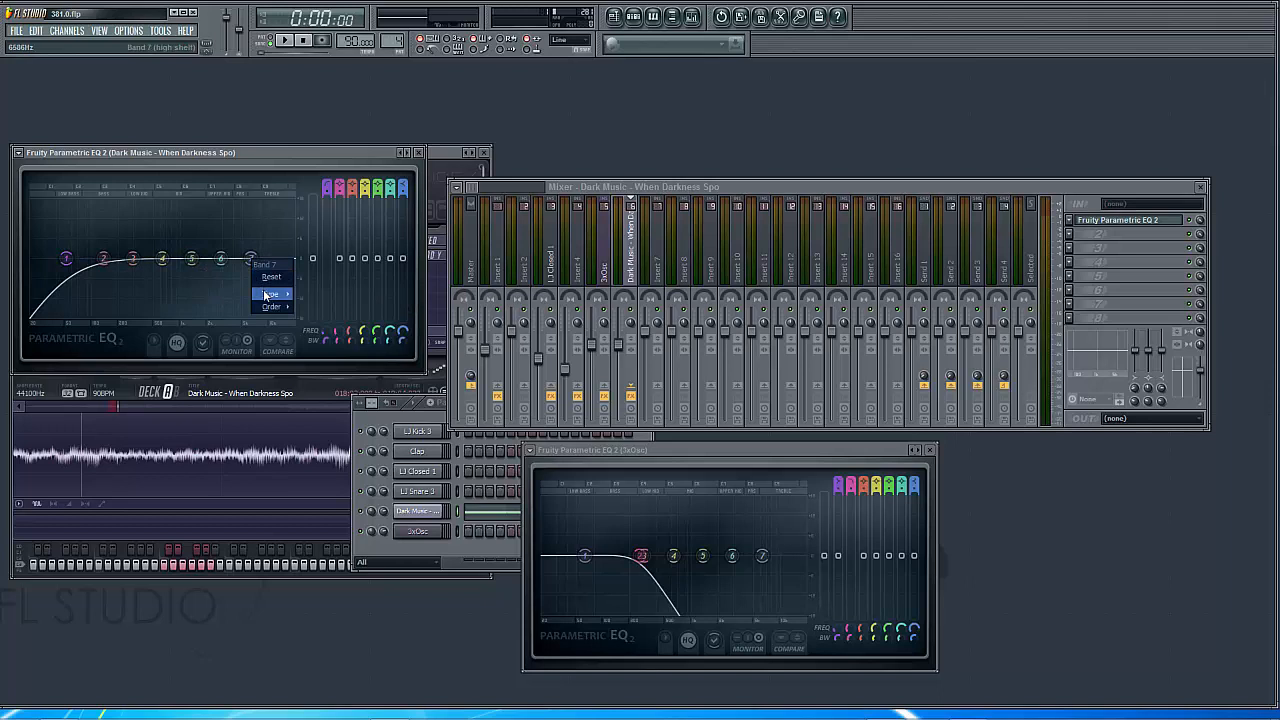
pyautogui.moveTo(272, 294)
pyautogui.click(321, 307)
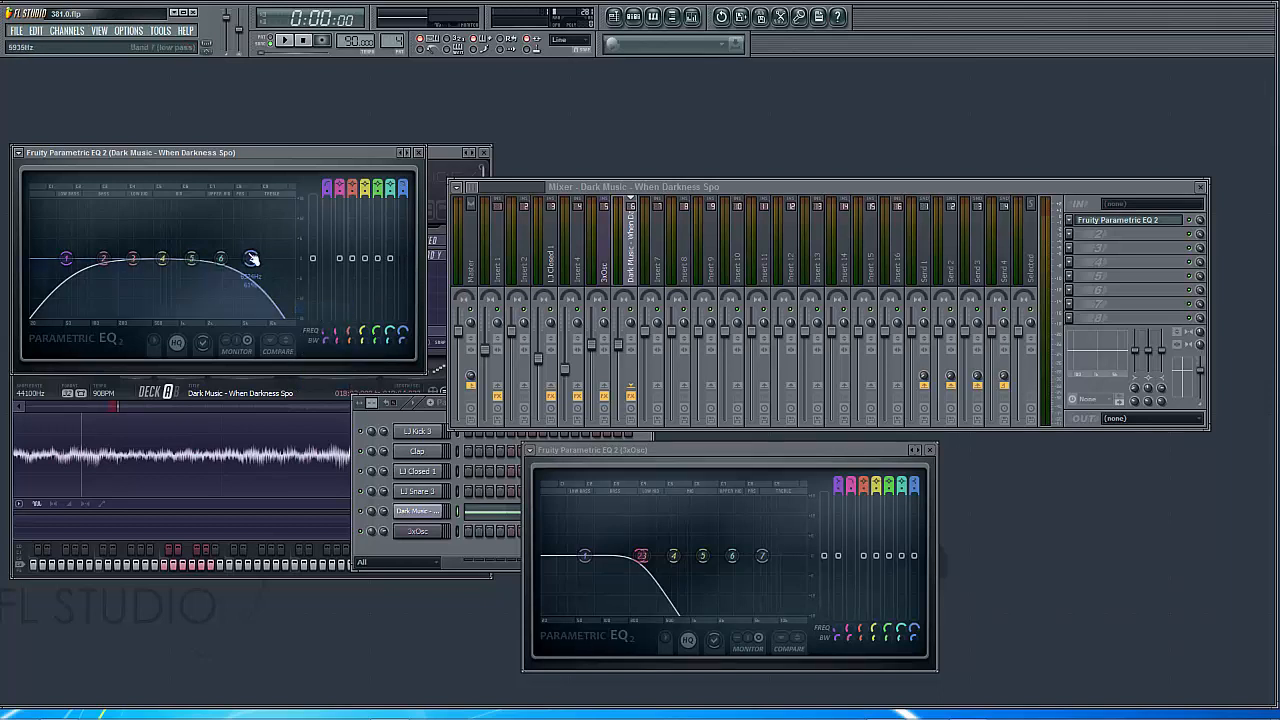
pyautogui.click(286, 41)
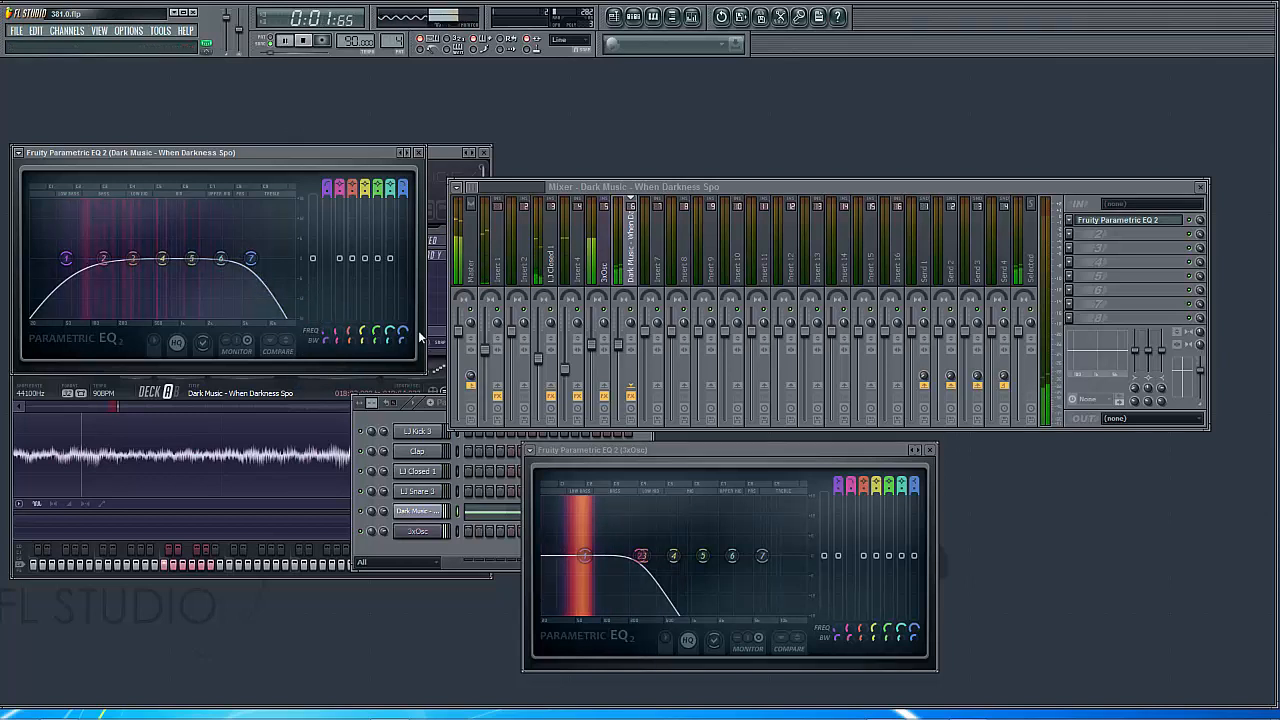
pyautogui.moveTo(251, 258); pyautogui.dragTo(283, 259)
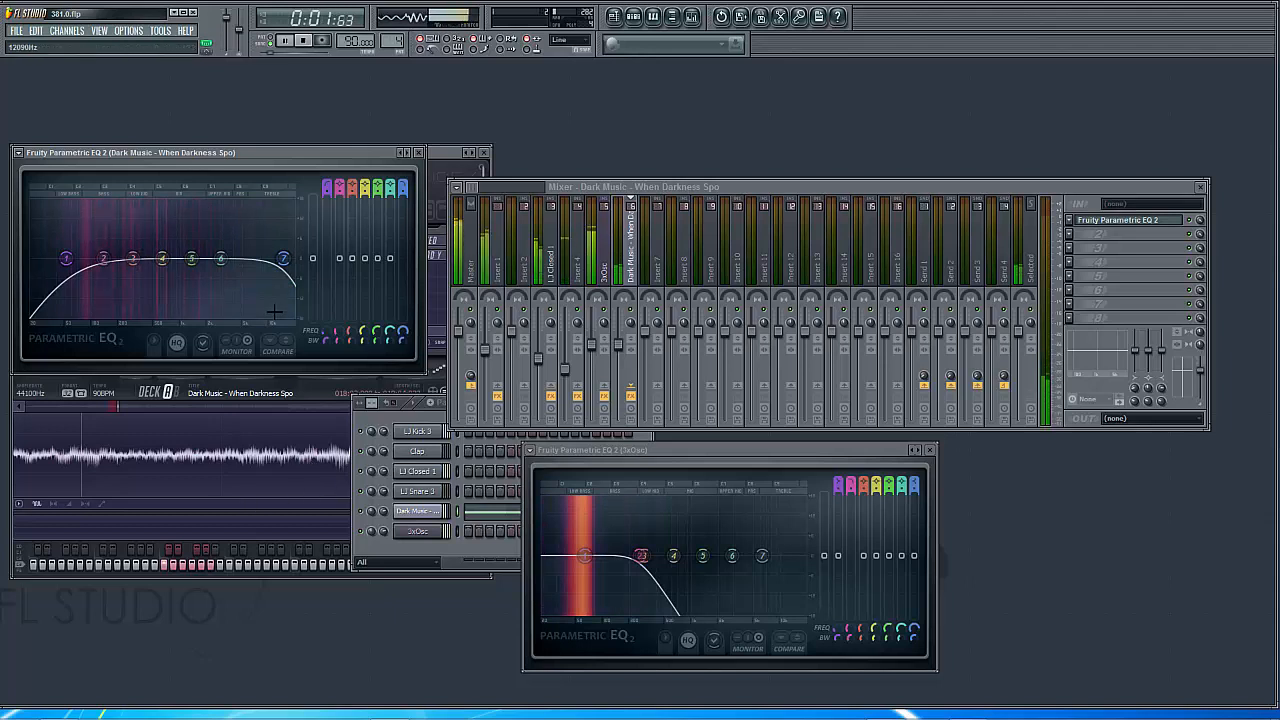
pyautogui.click(304, 44)
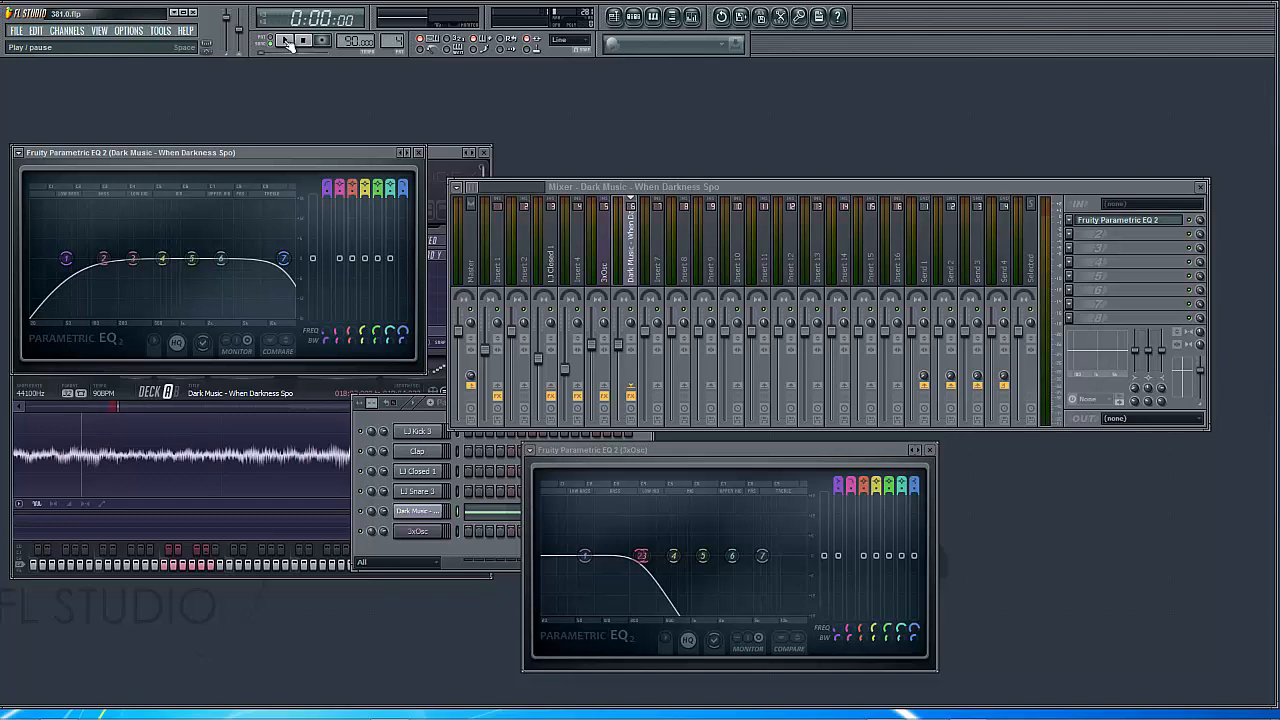
pyautogui.click(286, 41)
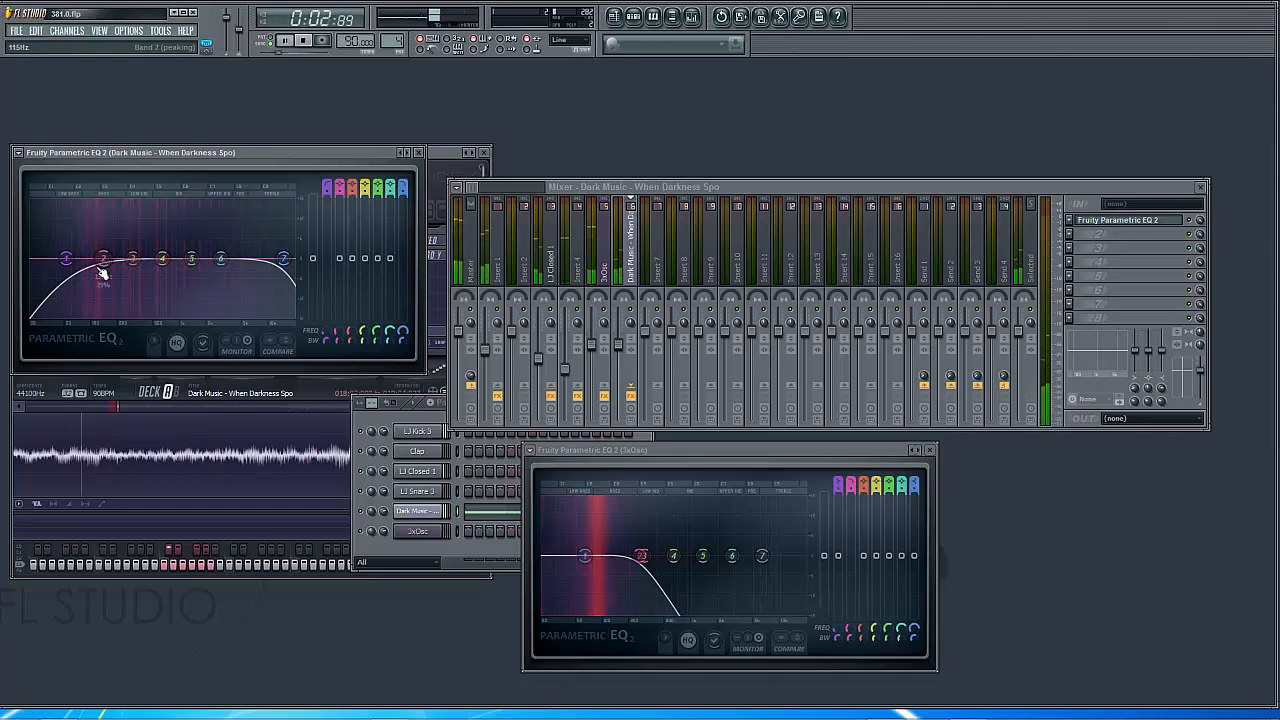
pyautogui.click(301, 41)
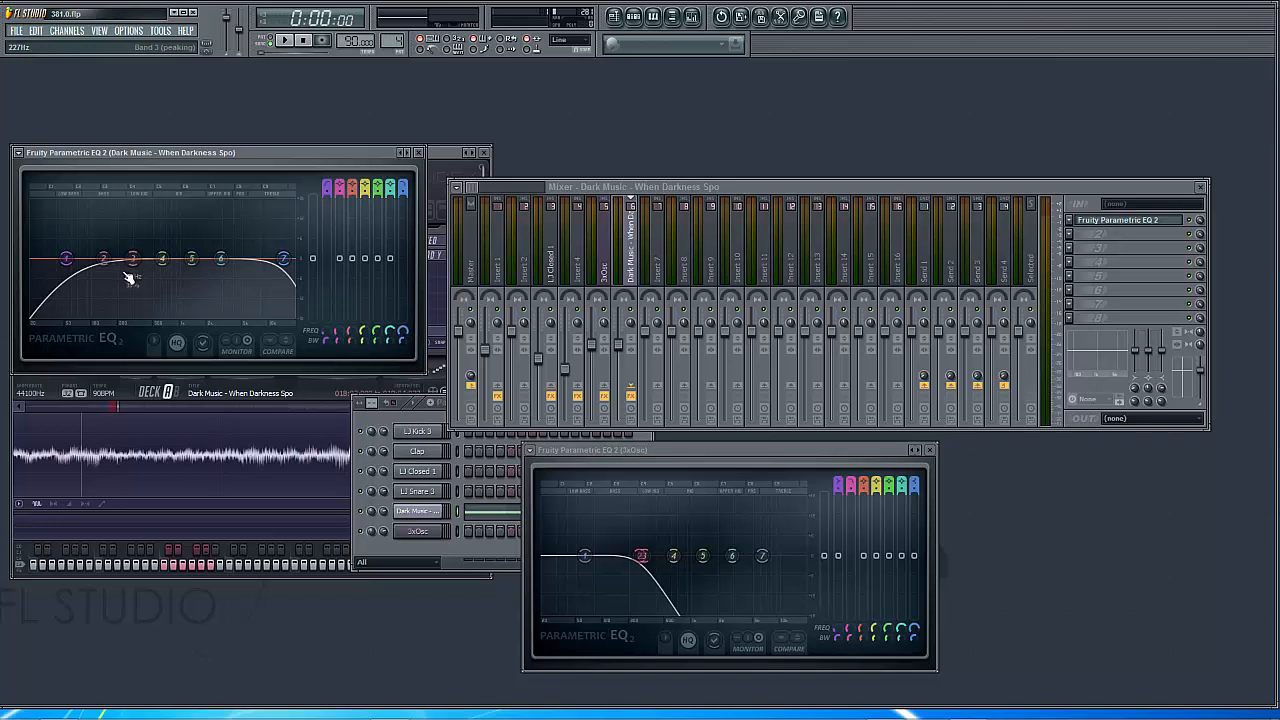
# During playback, boost band 5 of the Dark Music equalizer, raise its frequency slightly above 1309 Hz, and reduce its level to a slight boost
pyautogui.moveTo(125, 281); pyautogui.dragTo(131, 274)
pyautogui.click(291, 45)
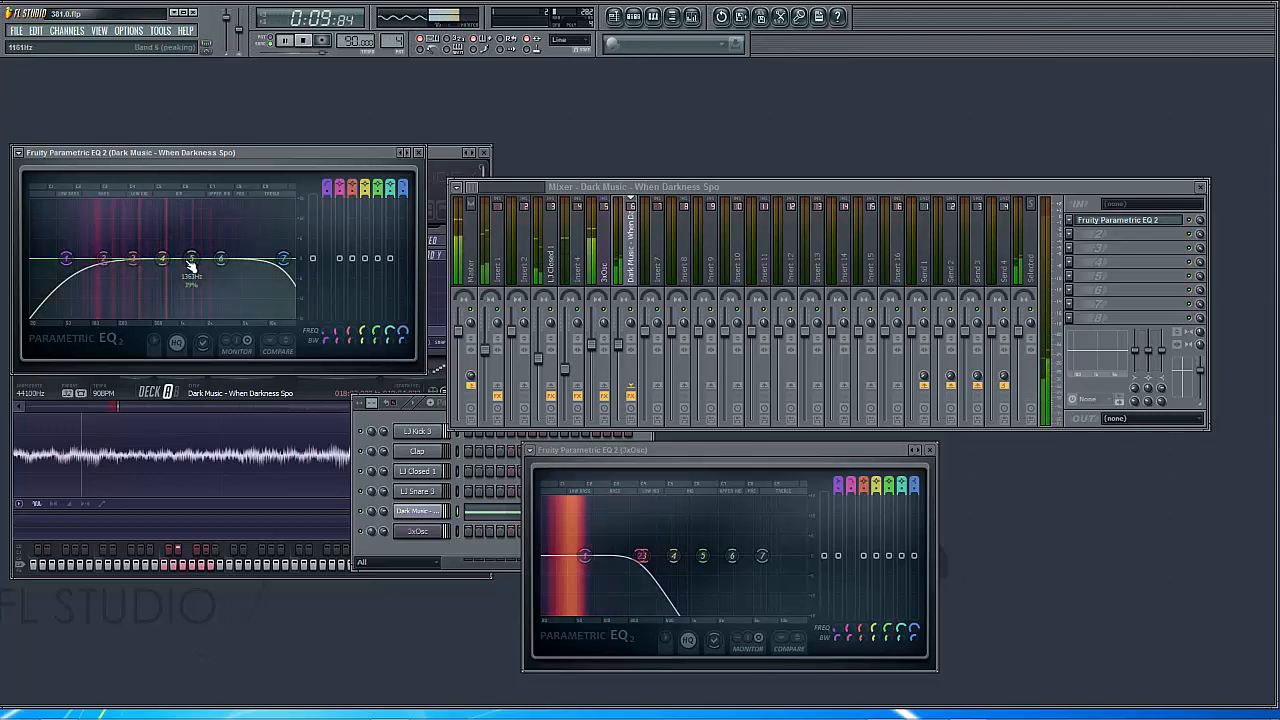
pyautogui.moveTo(190, 262); pyautogui.dragTo(190, 222)
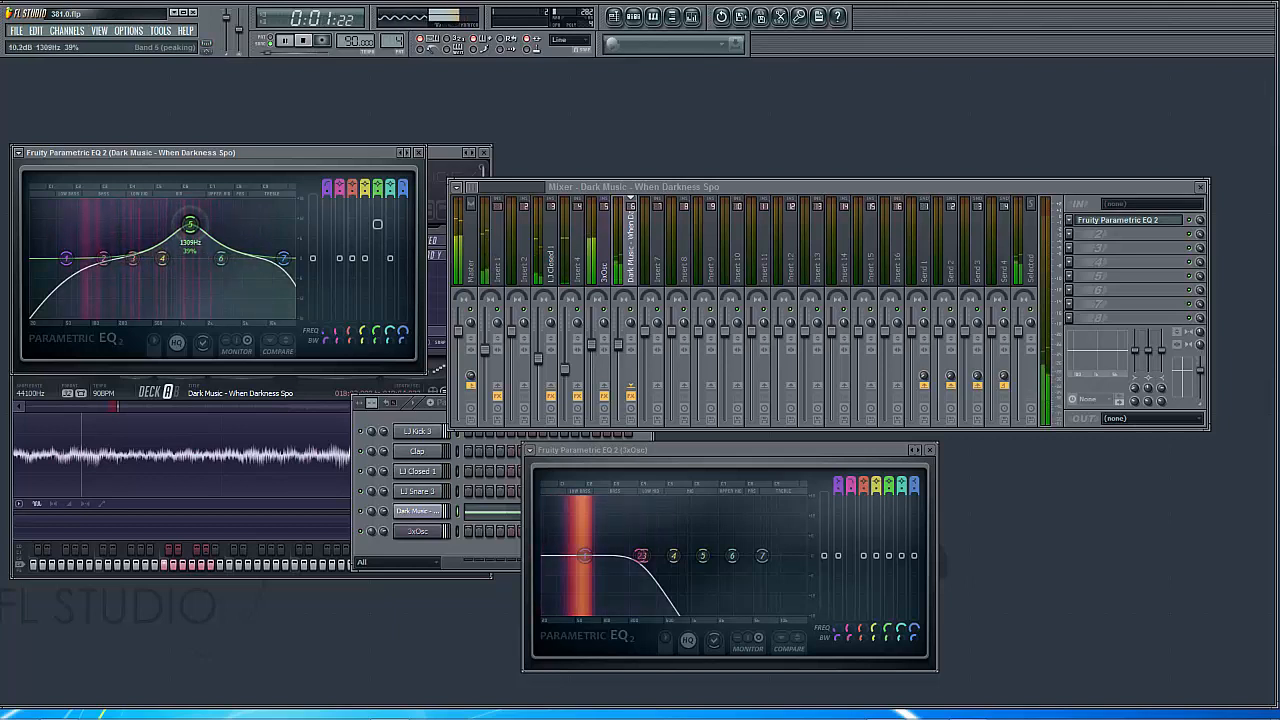
pyautogui.moveTo(378, 342)
pyautogui.mouseDown()
pyautogui.moveTo(378, 328)
pyautogui.moveTo(378, 362)
pyautogui.moveTo(378, 300)
pyautogui.moveTo(383, 338)
pyautogui.mouseUp()
pyautogui.moveTo(378, 226); pyautogui.dragTo(377, 253)
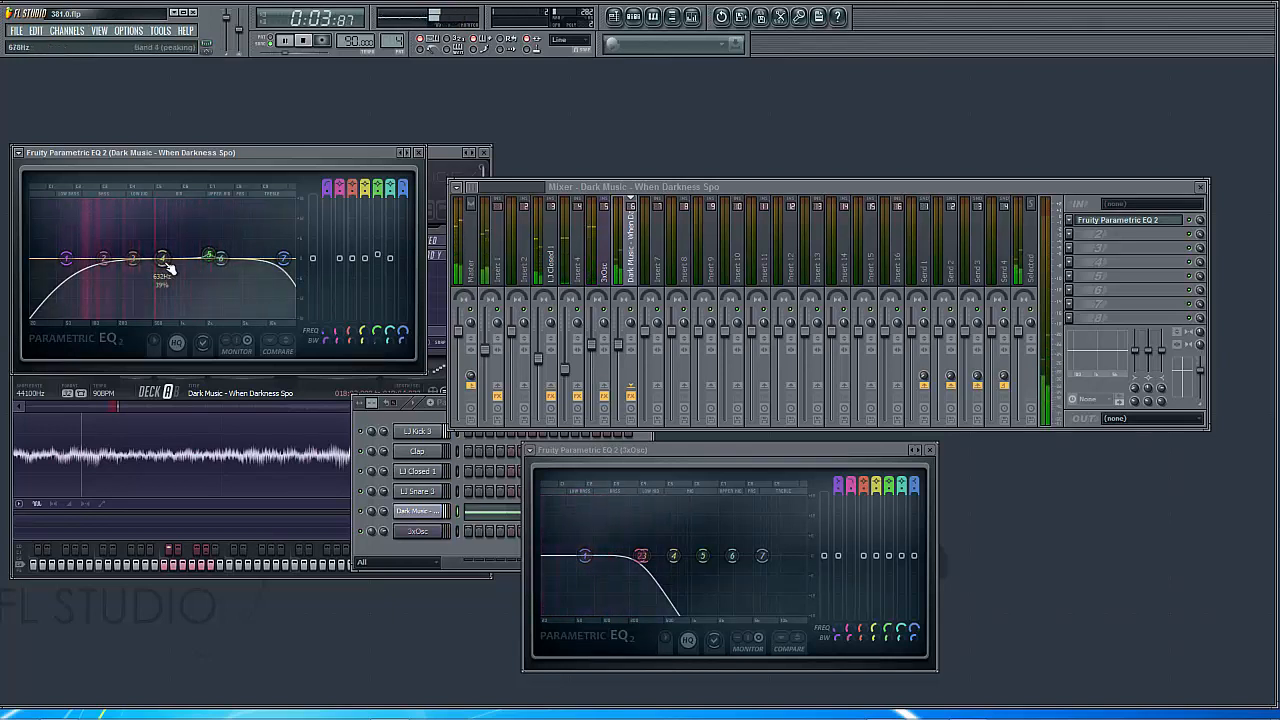
# Boost Dark Music band 4 to 13.7 dB, narrow its width to 3%, and sweep it between about 590 and 890 Hz
pyautogui.moveTo(166, 262); pyautogui.dragTo(170, 230)
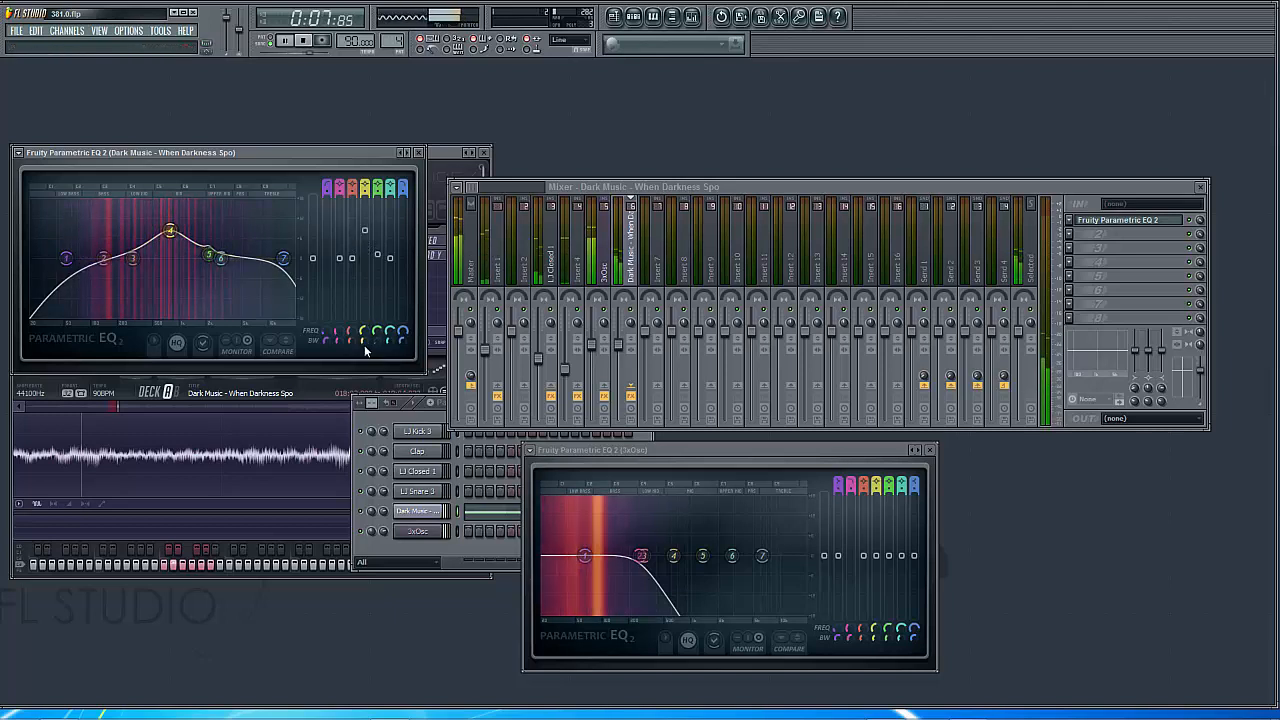
pyautogui.moveTo(364, 341); pyautogui.dragTo(364, 336)
pyautogui.moveTo(365, 230); pyautogui.dragTo(365, 213)
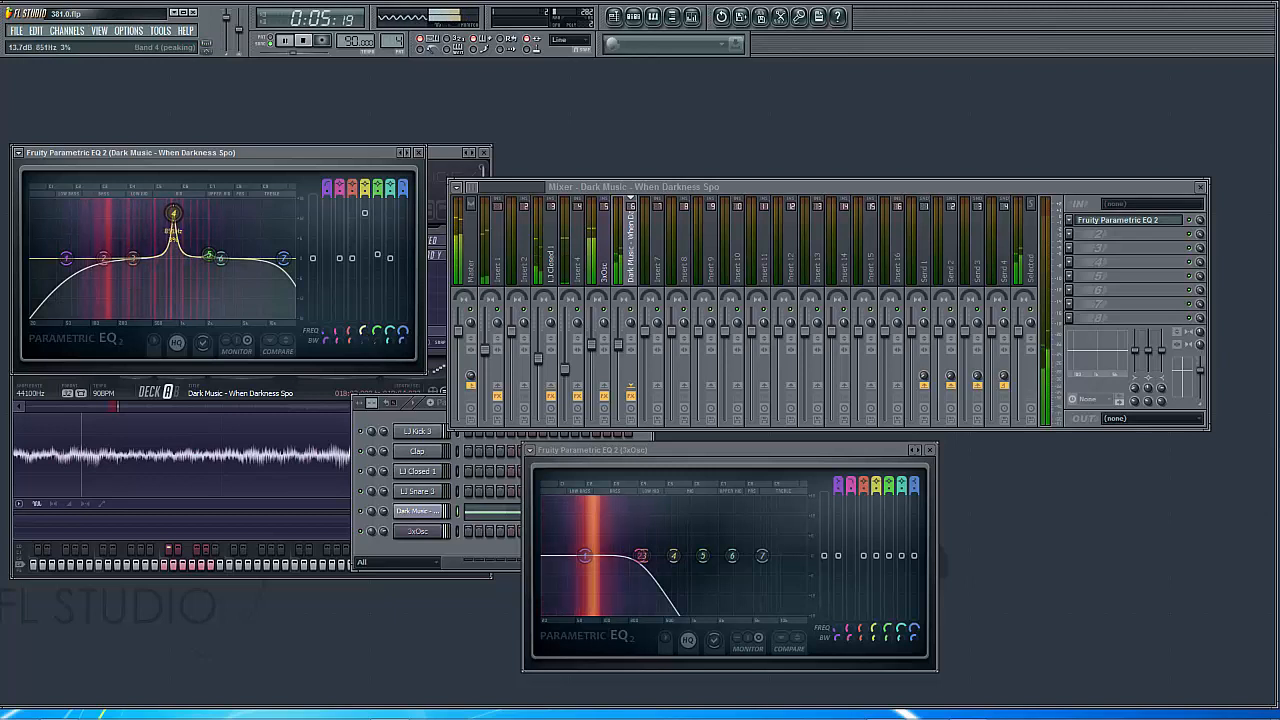
pyautogui.moveTo(170, 213); pyautogui.dragTo(160, 213)
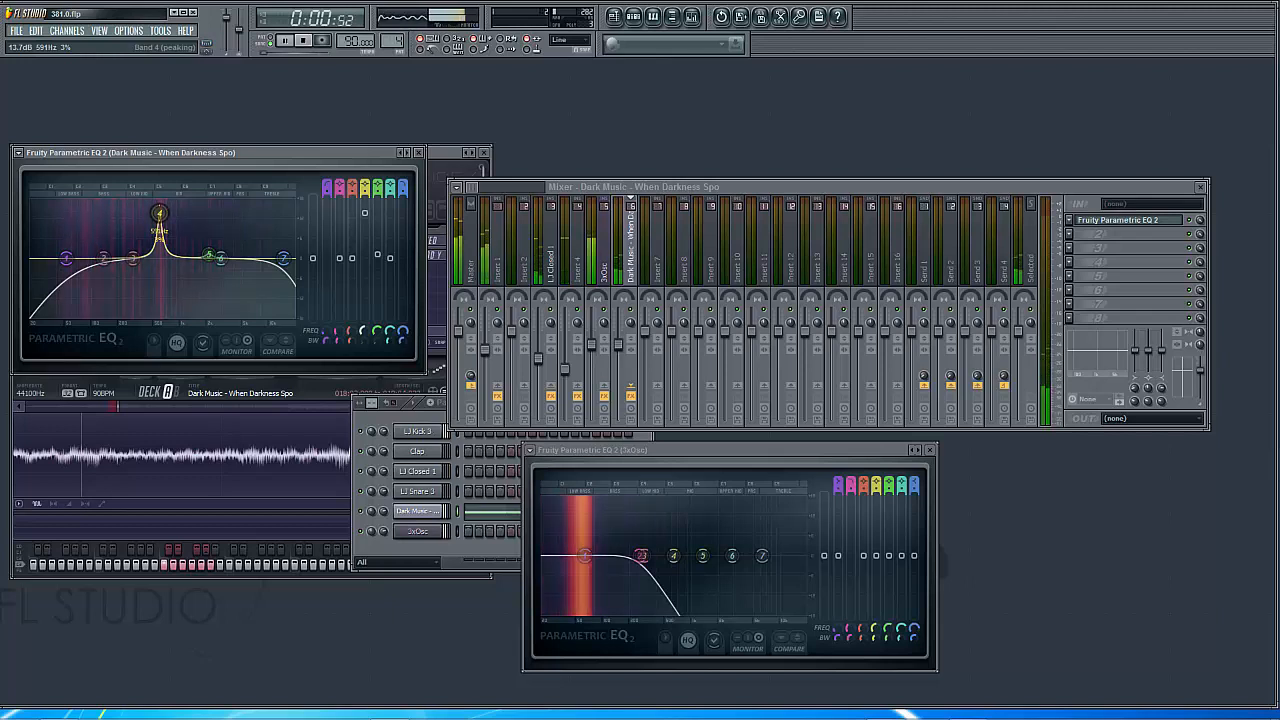
pyautogui.moveTo(160, 213)
pyautogui.mouseDown()
pyautogui.moveTo(189, 213)
pyautogui.moveTo(165, 213)
pyautogui.mouseUp()
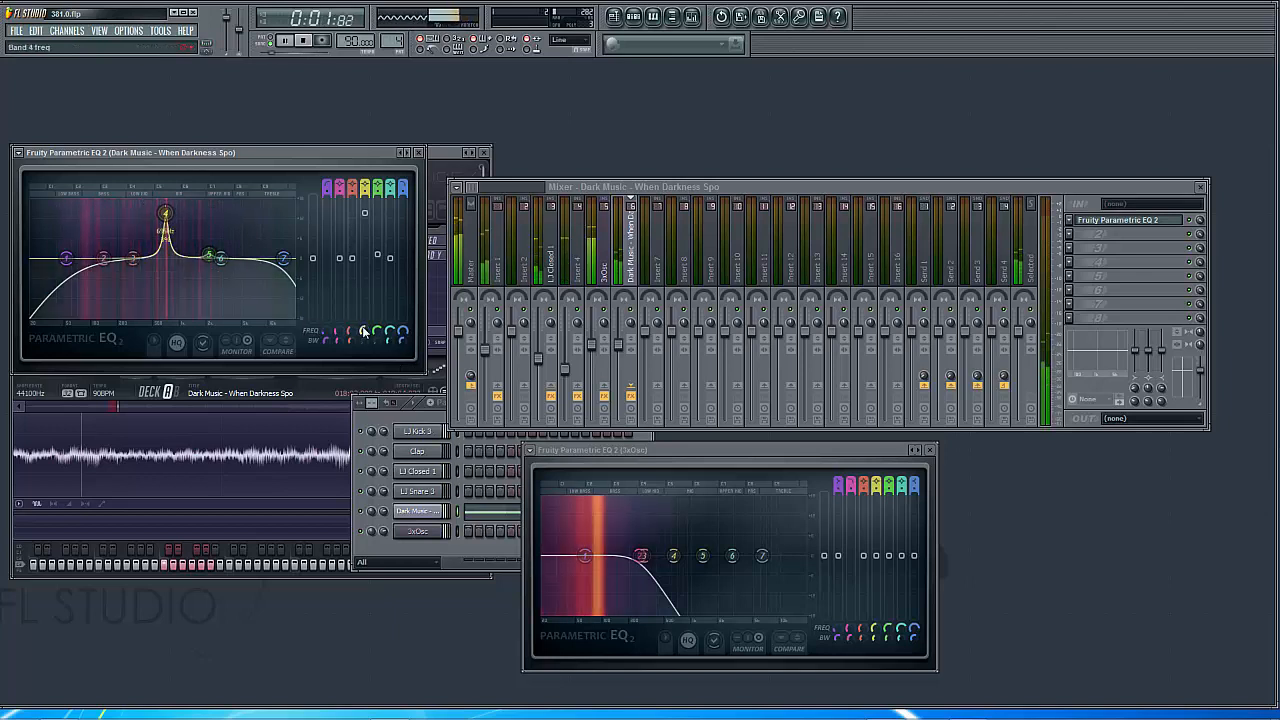
pyautogui.moveTo(165, 213); pyautogui.dragTo(175, 213)
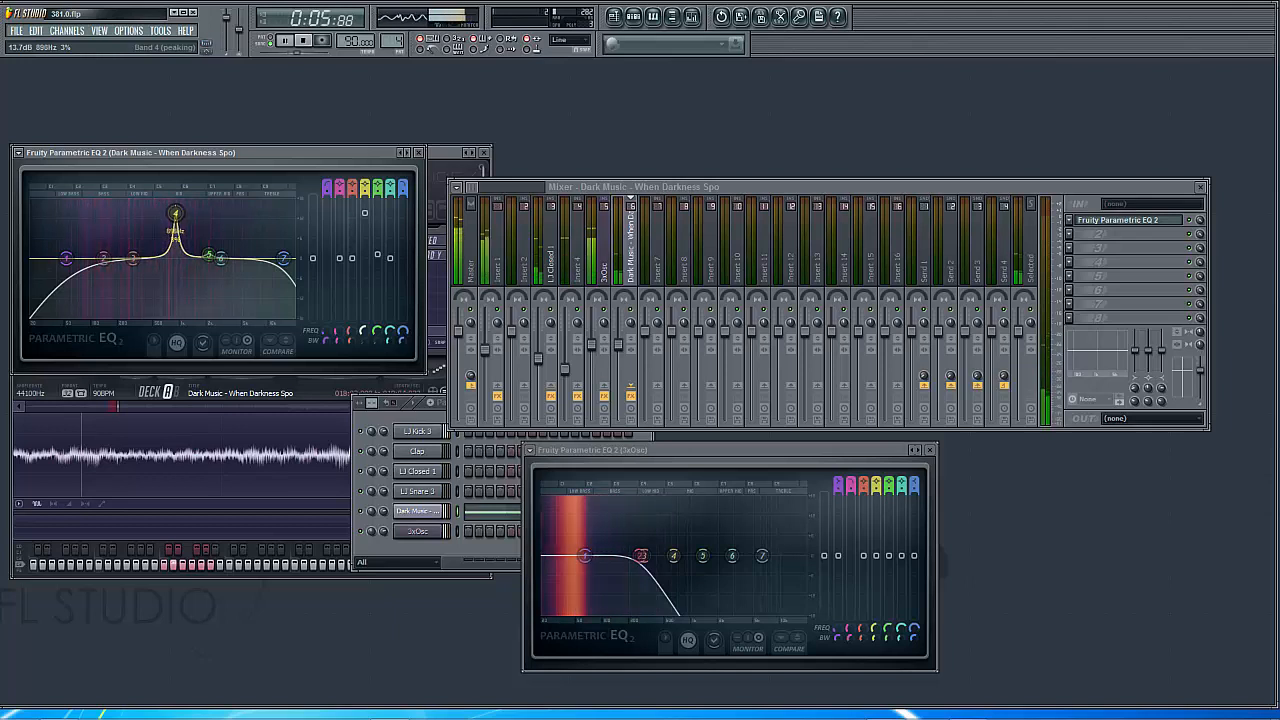
# Narrow band 4 to 0% width at 948 Hz, reduce its boost to 2.0 dB, and stop playback
pyautogui.moveTo(364, 331); pyautogui.dragTo(364, 356)
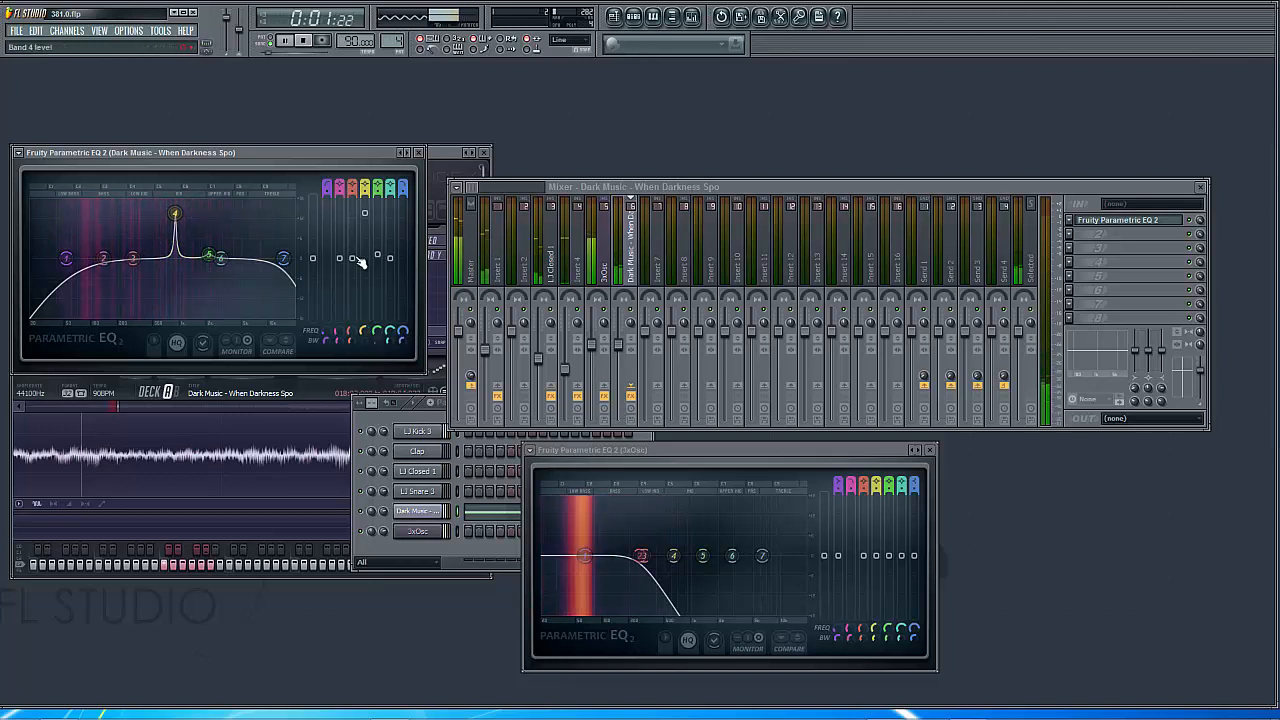
pyautogui.moveTo(365, 221); pyautogui.dragTo(363, 331)
pyautogui.moveTo(365, 226); pyautogui.dragTo(365, 256)
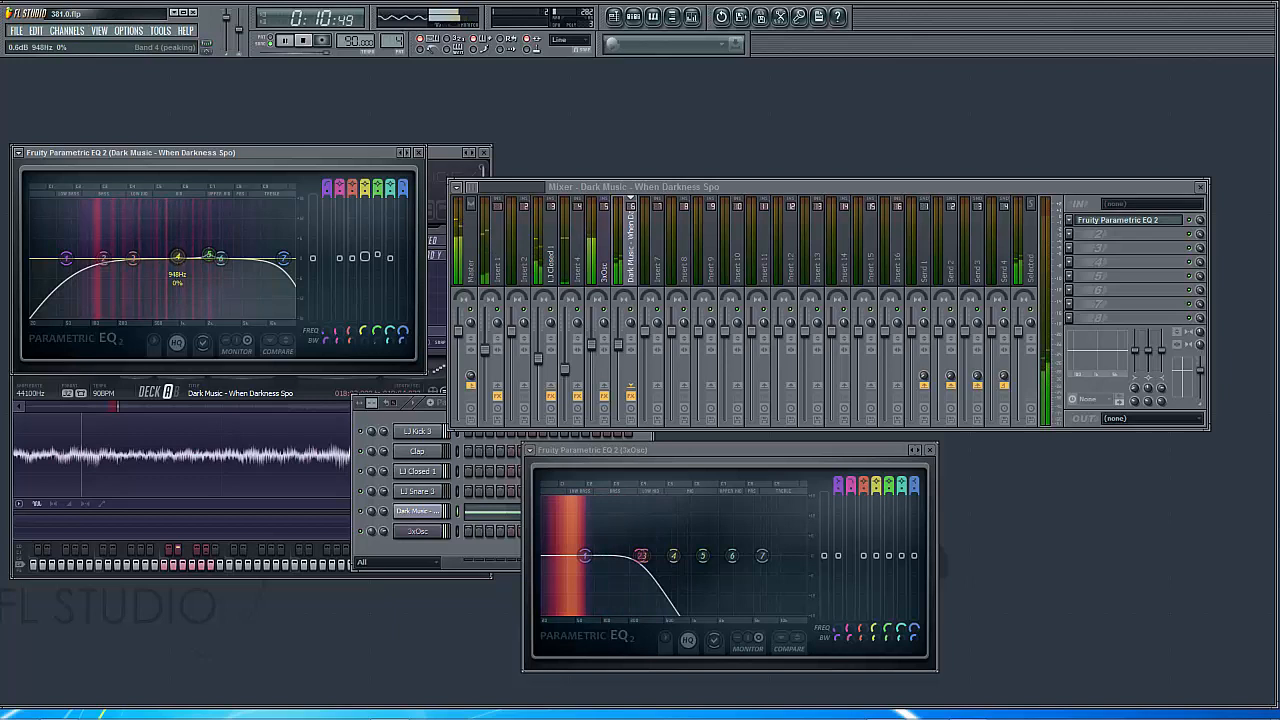
pyautogui.moveTo(365, 257); pyautogui.dragTo(365, 250)
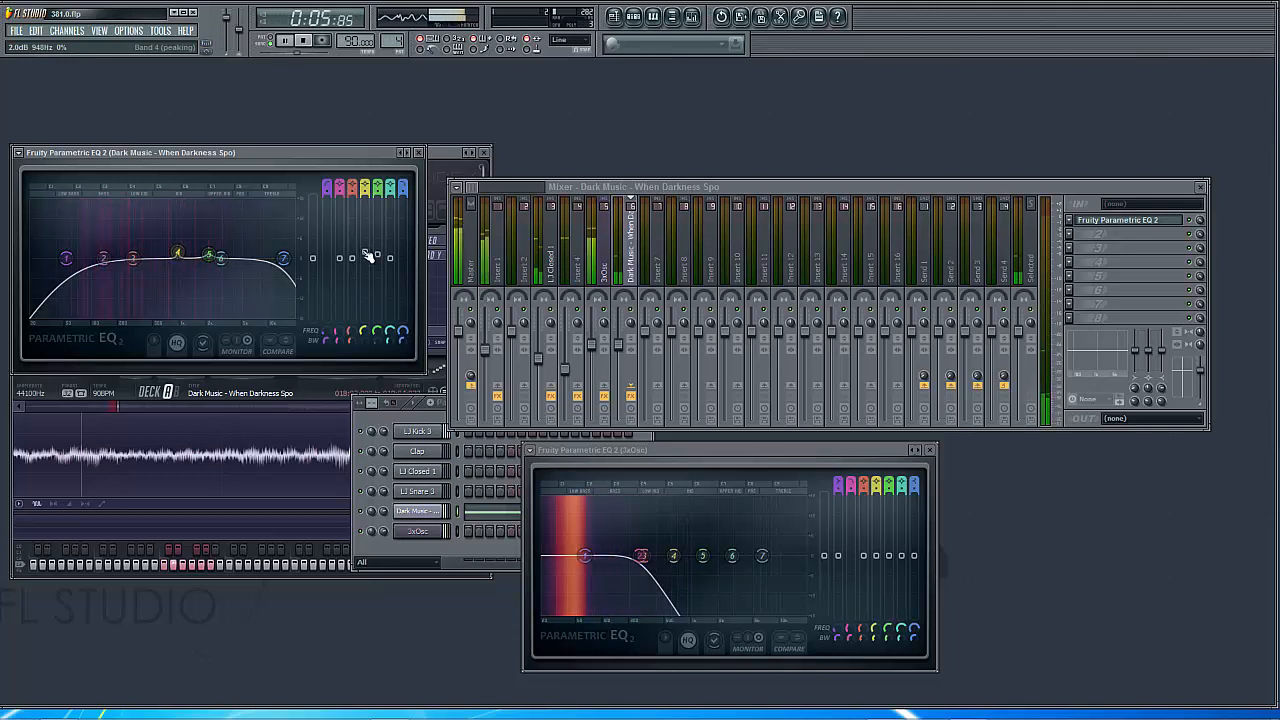
pyautogui.click(305, 42)
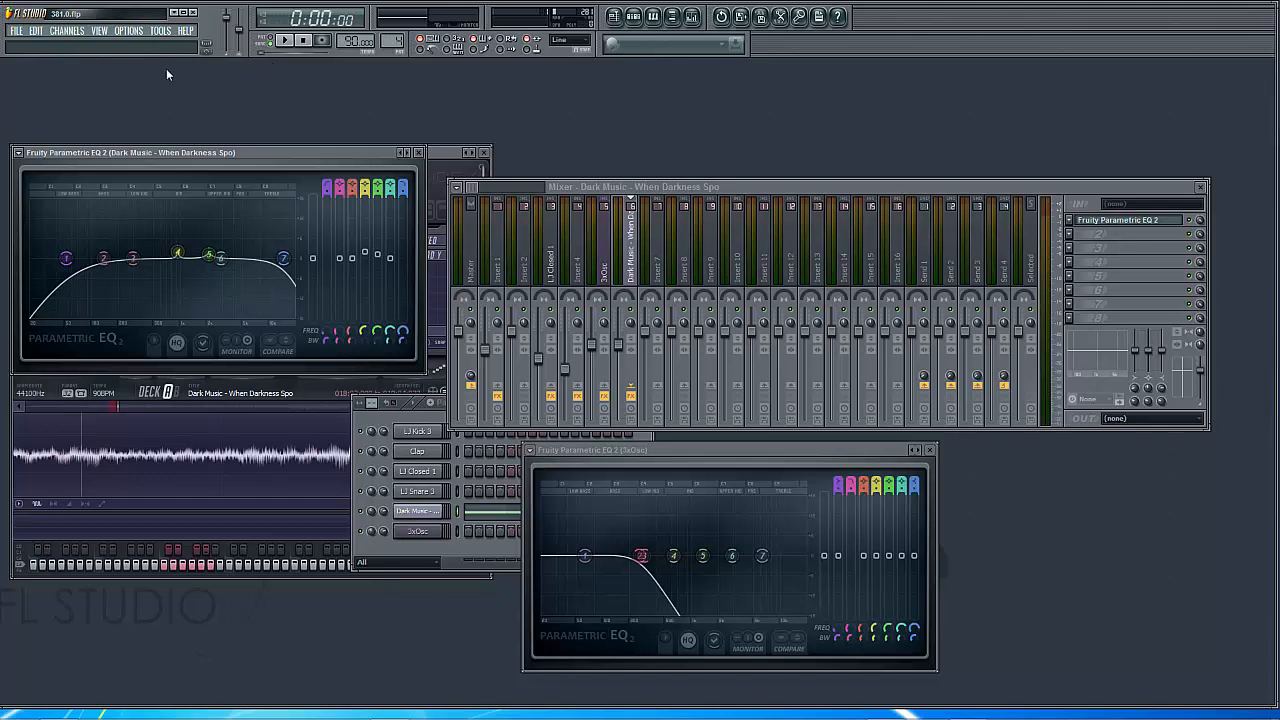
# Restart playback, boost Dark Music band 3 into a narrow 2% peak, and sweep it around the low mids to 350 Hz
pyautogui.click(287, 42)
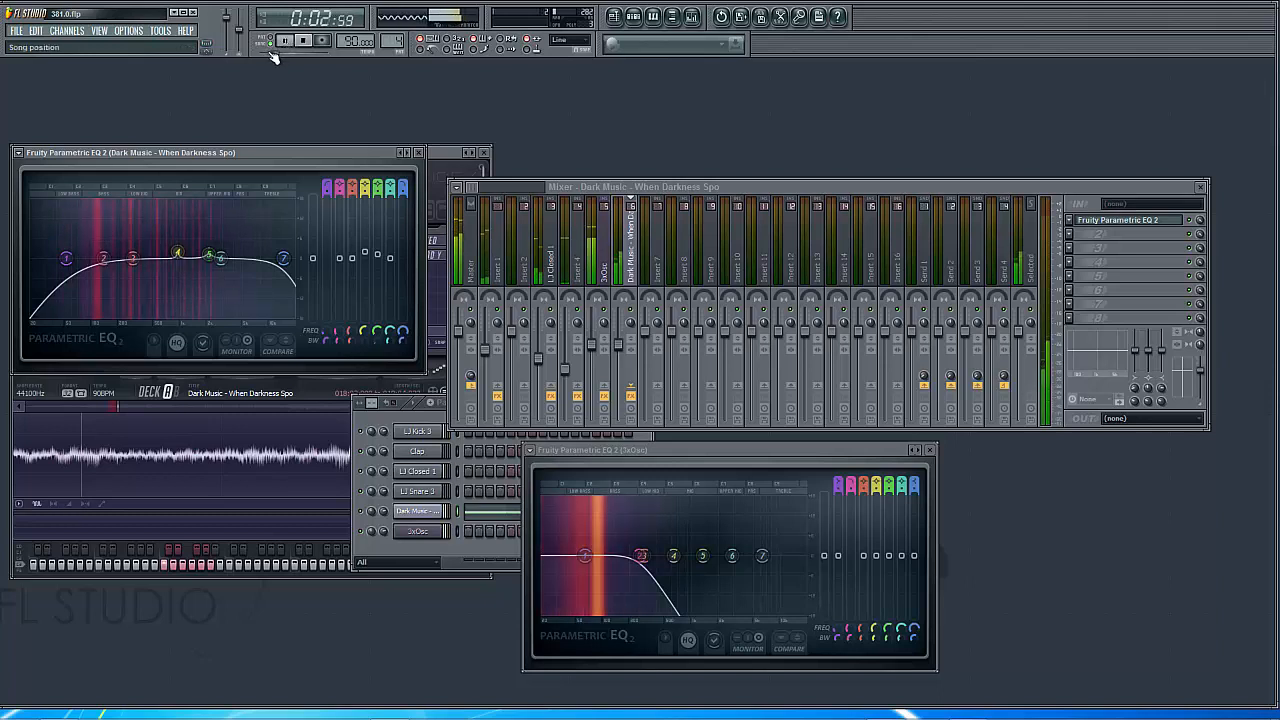
pyautogui.click(287, 42)
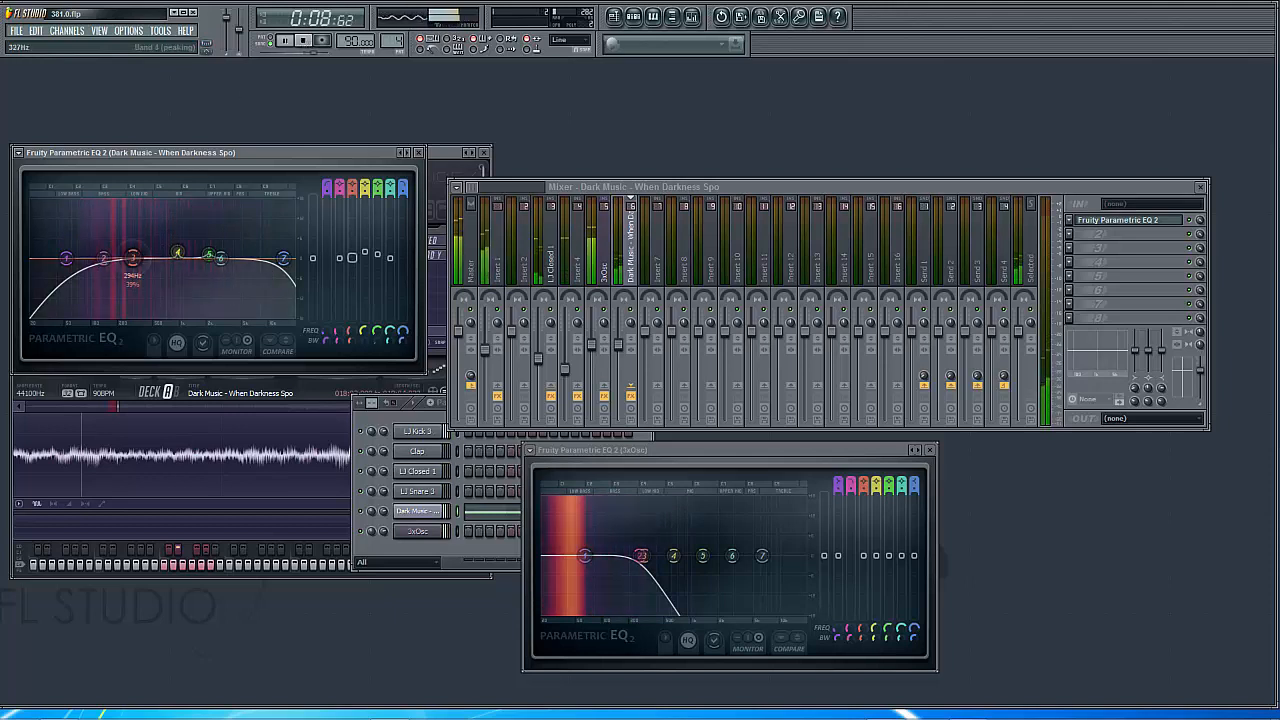
pyautogui.moveTo(140, 258); pyautogui.dragTo(146, 233)
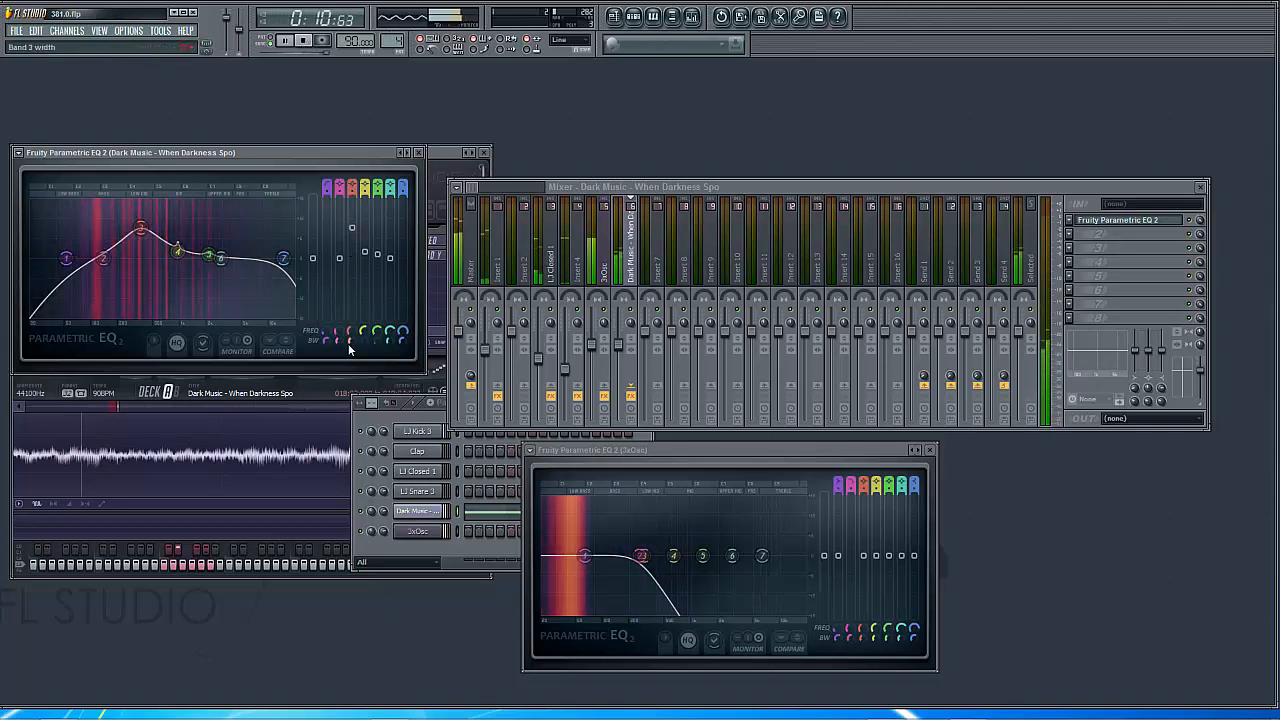
pyautogui.moveTo(349, 342); pyautogui.dragTo(349, 371)
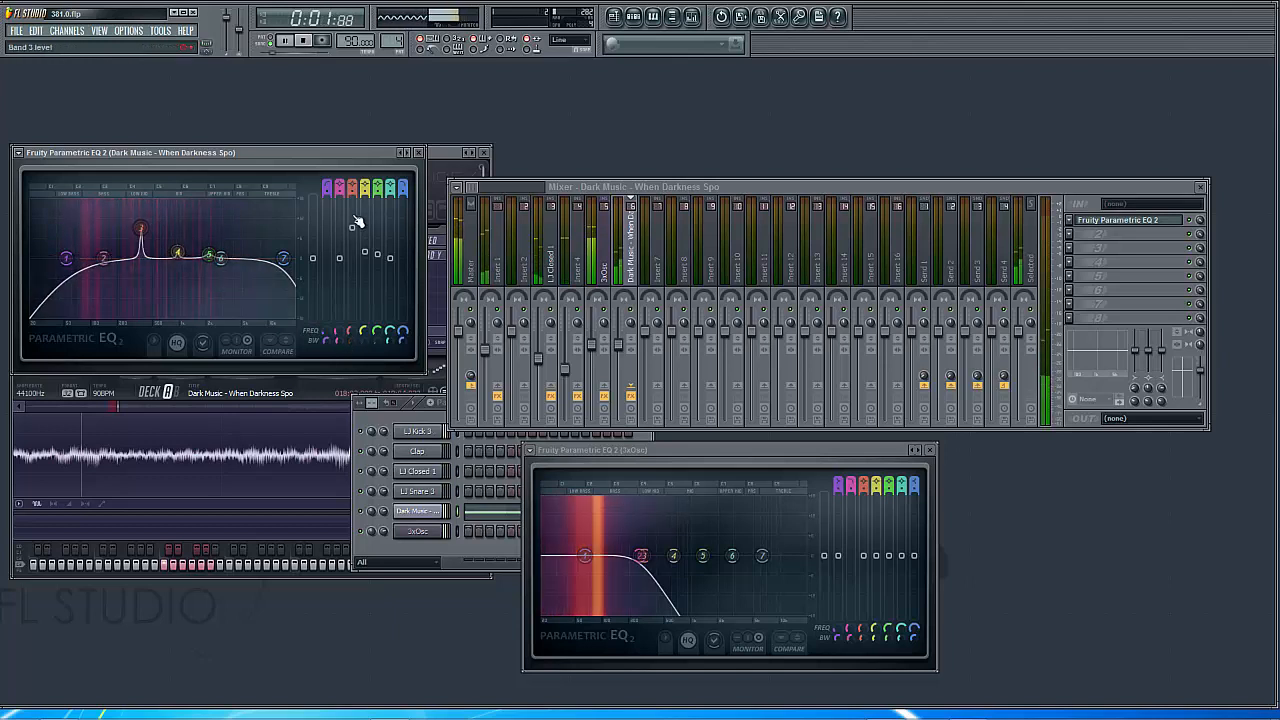
pyautogui.moveTo(353, 223); pyautogui.dragTo(353, 209)
pyautogui.moveTo(141, 215); pyautogui.dragTo(150, 215)
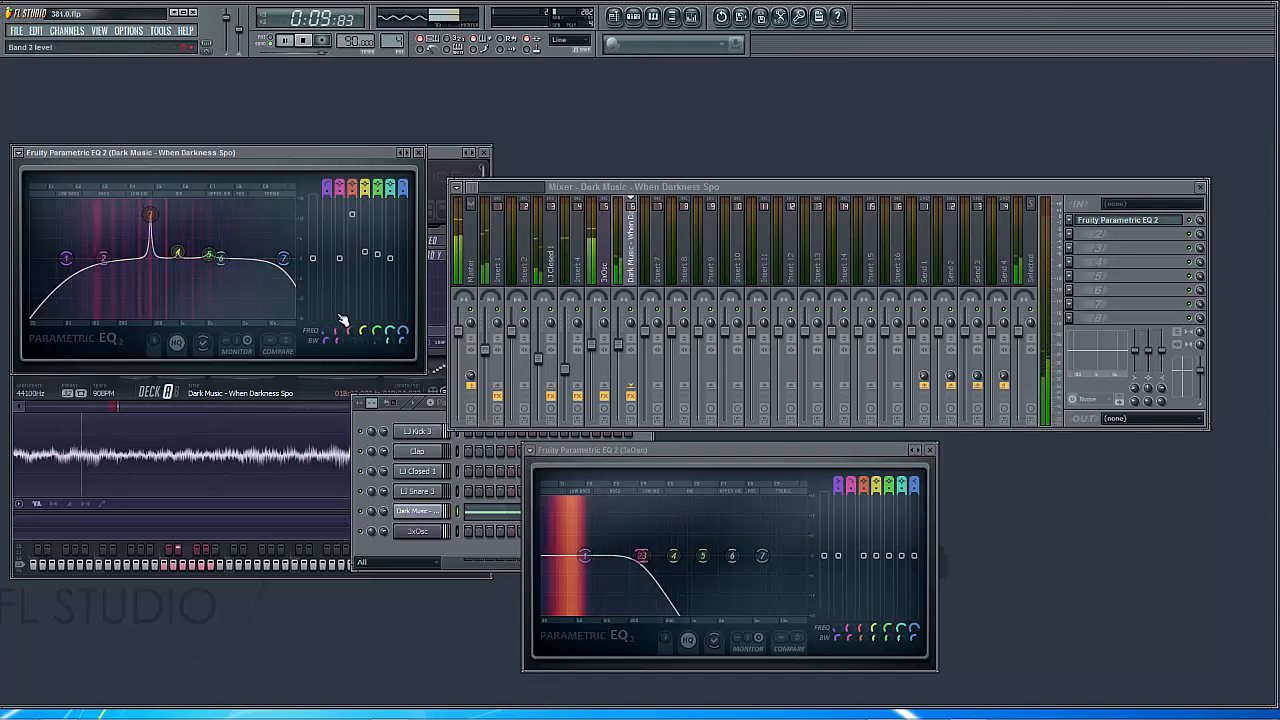
pyautogui.moveTo(348, 328); pyautogui.dragTo(348, 340)
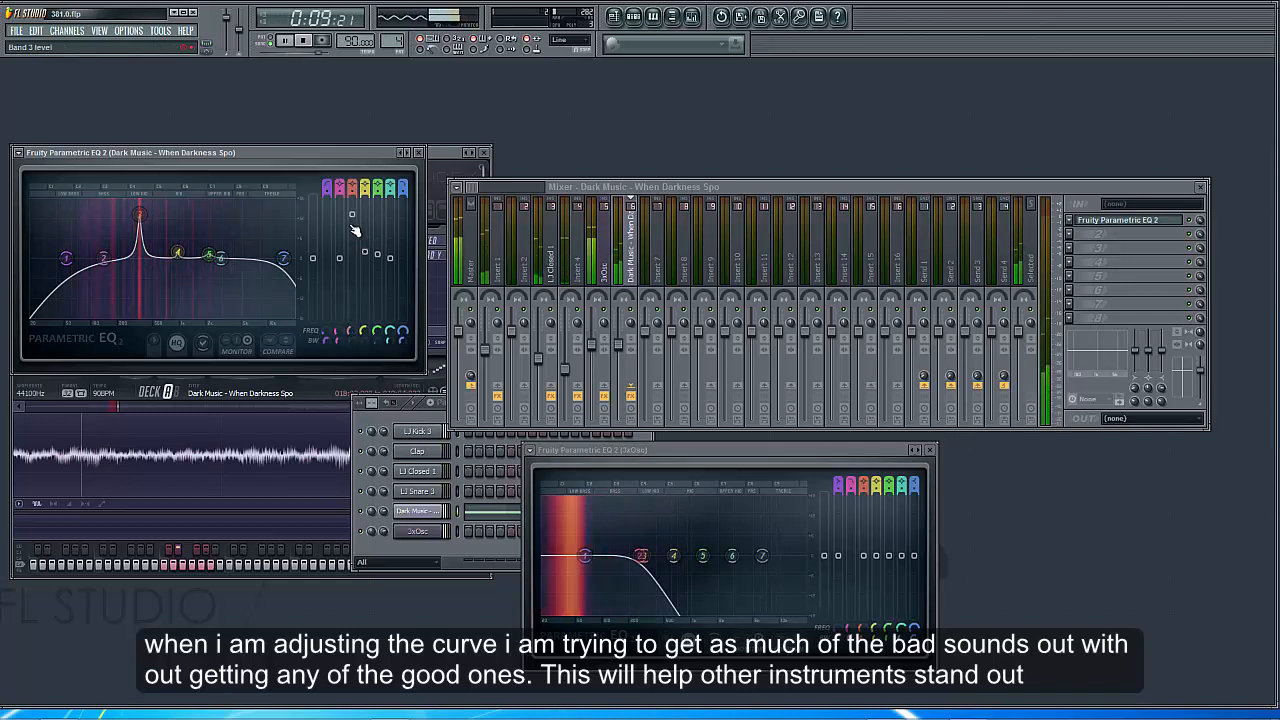
# Lower the level of band 3 at 350 Hz to a slight cut, and stop playback
pyautogui.moveTo(352, 214); pyautogui.dragTo(352, 254)
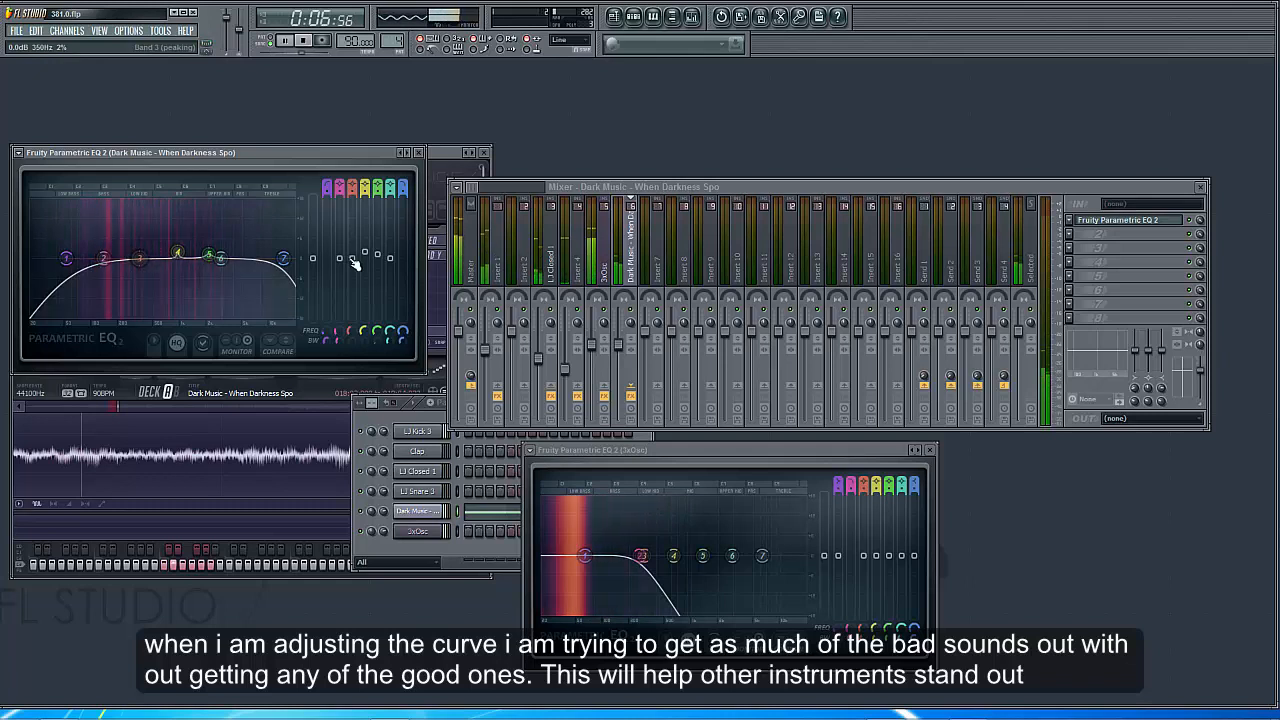
pyautogui.moveTo(352, 258); pyautogui.dragTo(358, 268)
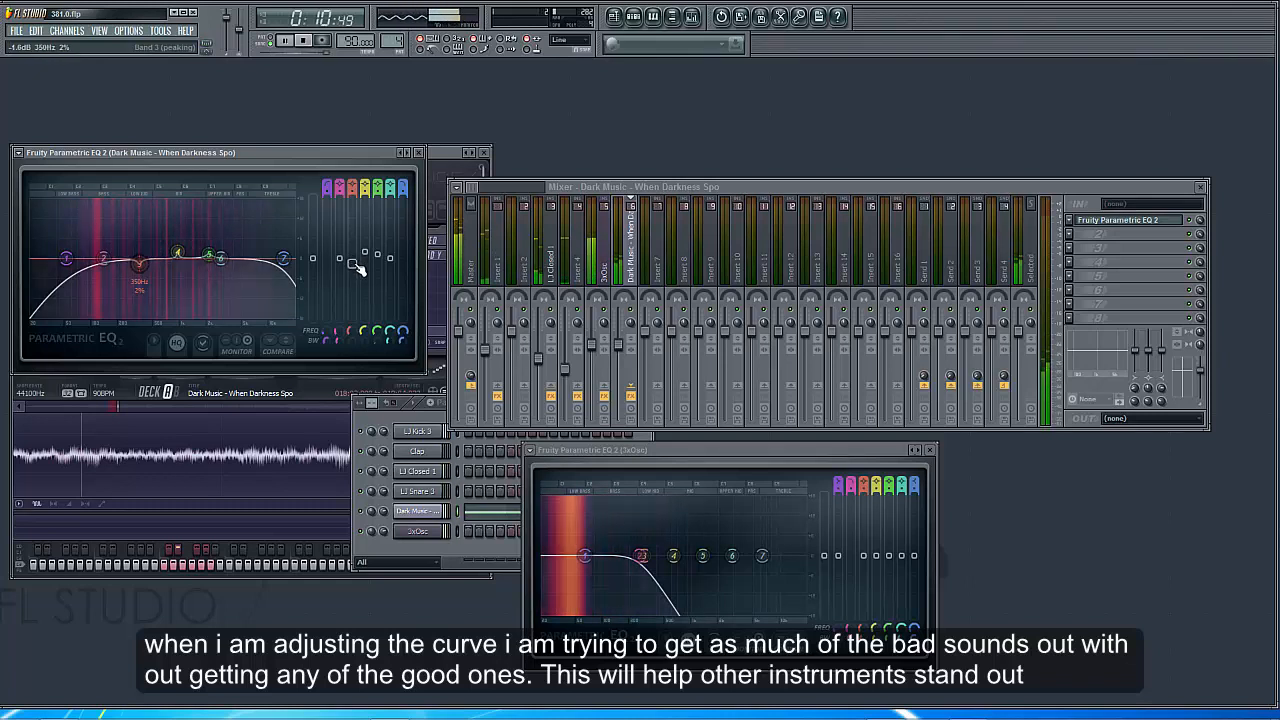
pyautogui.moveTo(353, 264); pyautogui.dragTo(352, 261)
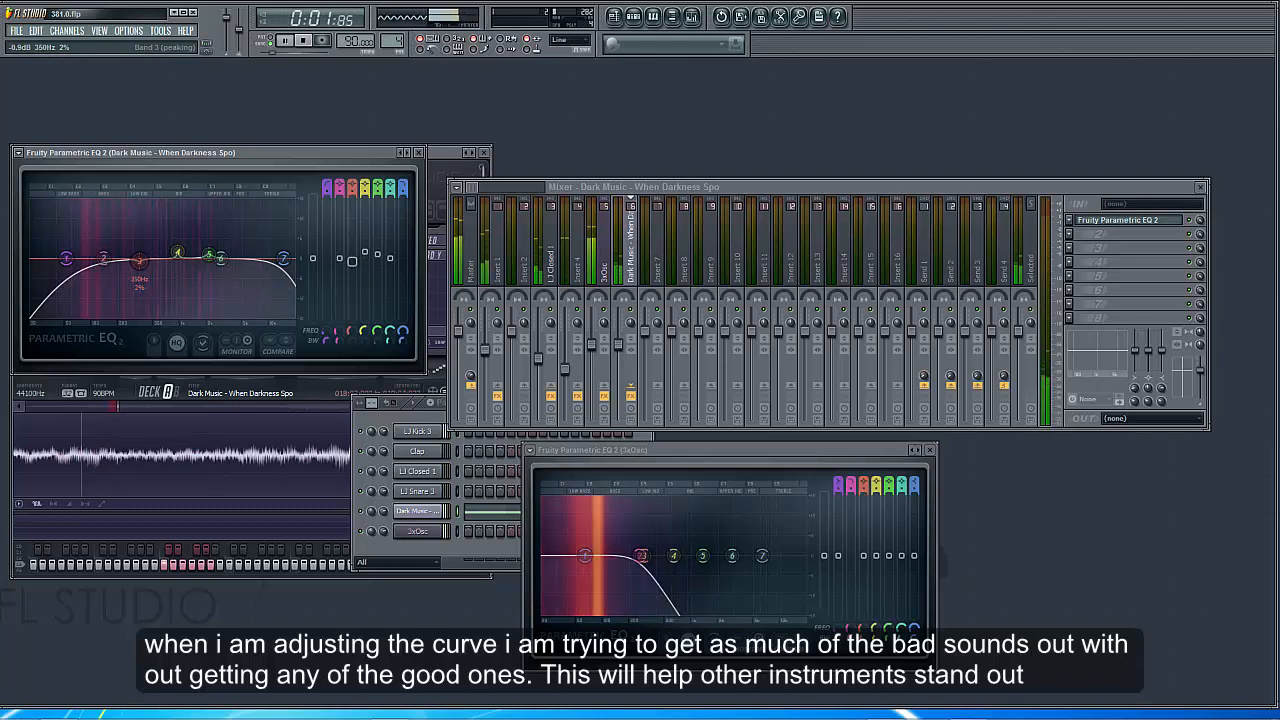
pyautogui.click(305, 40)
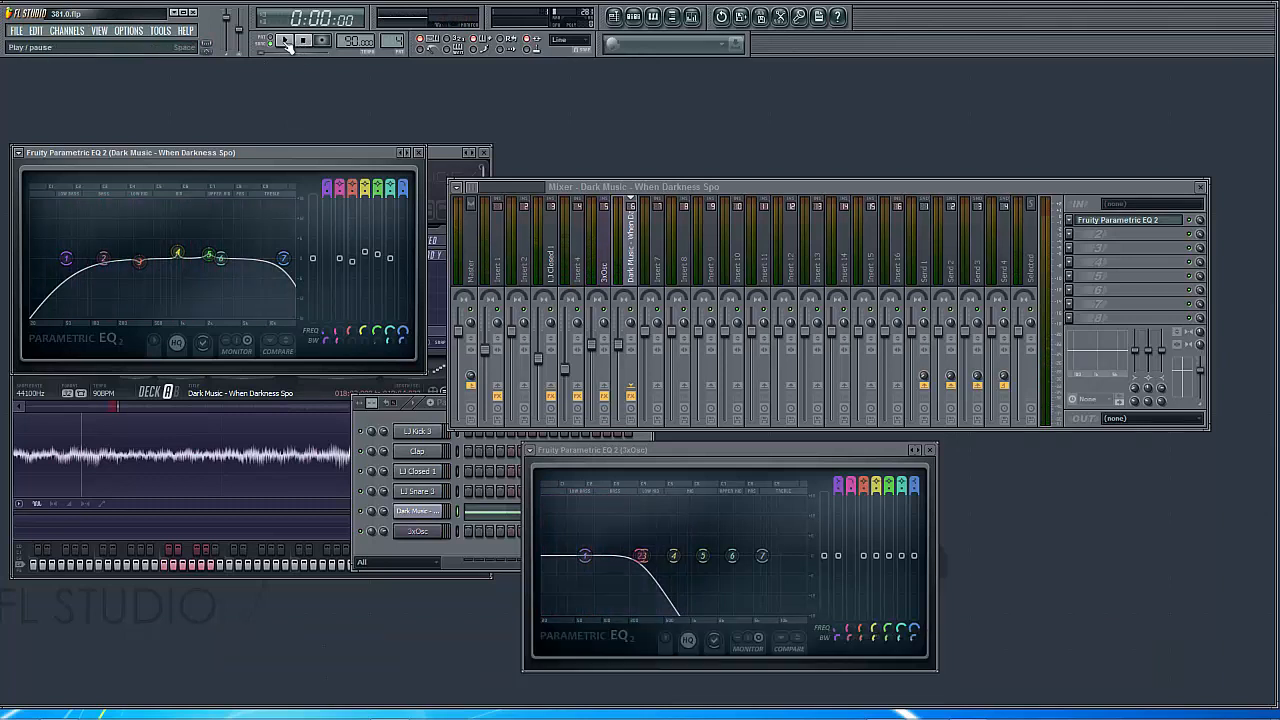
# Play the pattern twice to audition the mix with the adjusted Dark Music equalizer, stopping playback each time
pyautogui.click(285, 41)
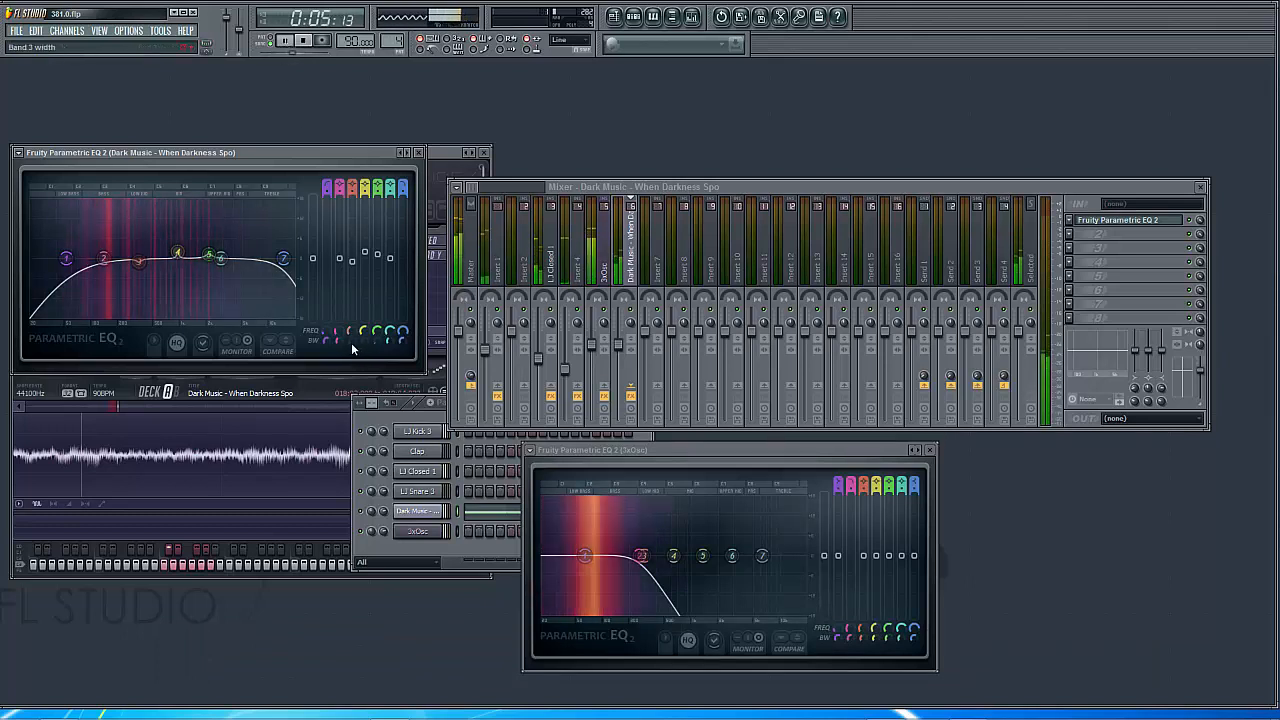
pyautogui.click(307, 41)
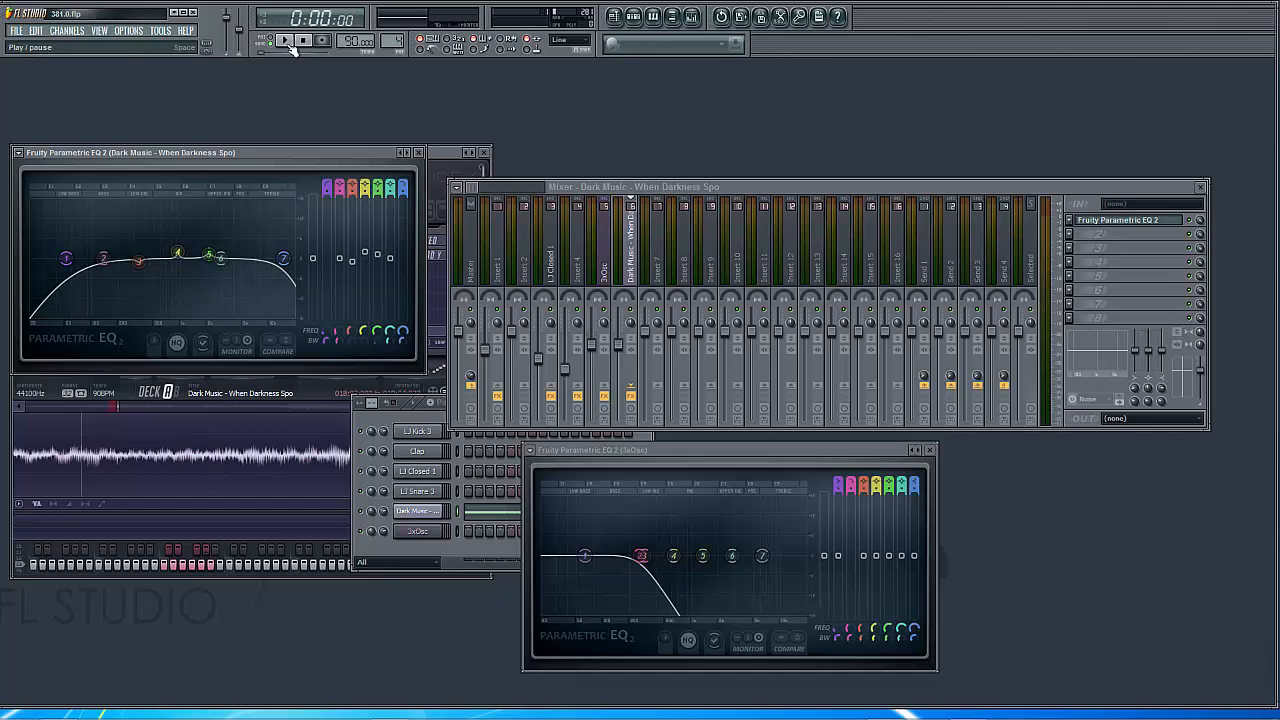
pyautogui.click(287, 42)
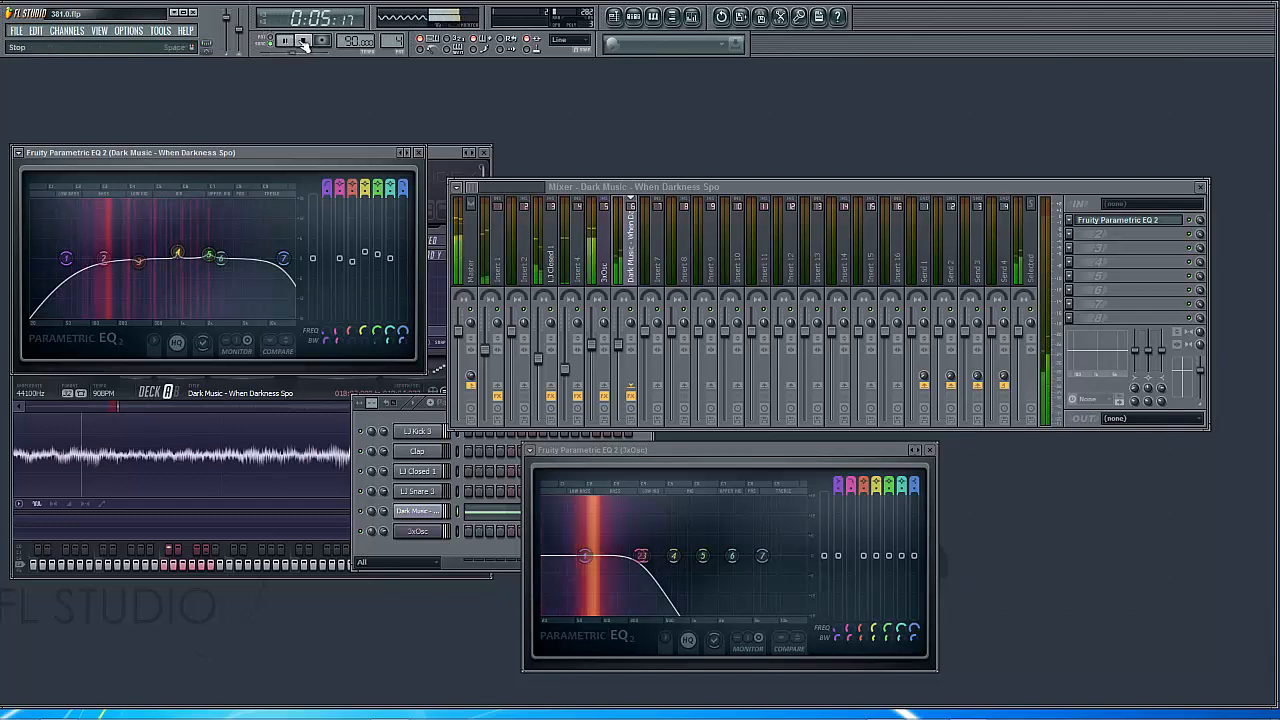
pyautogui.click(303, 42)
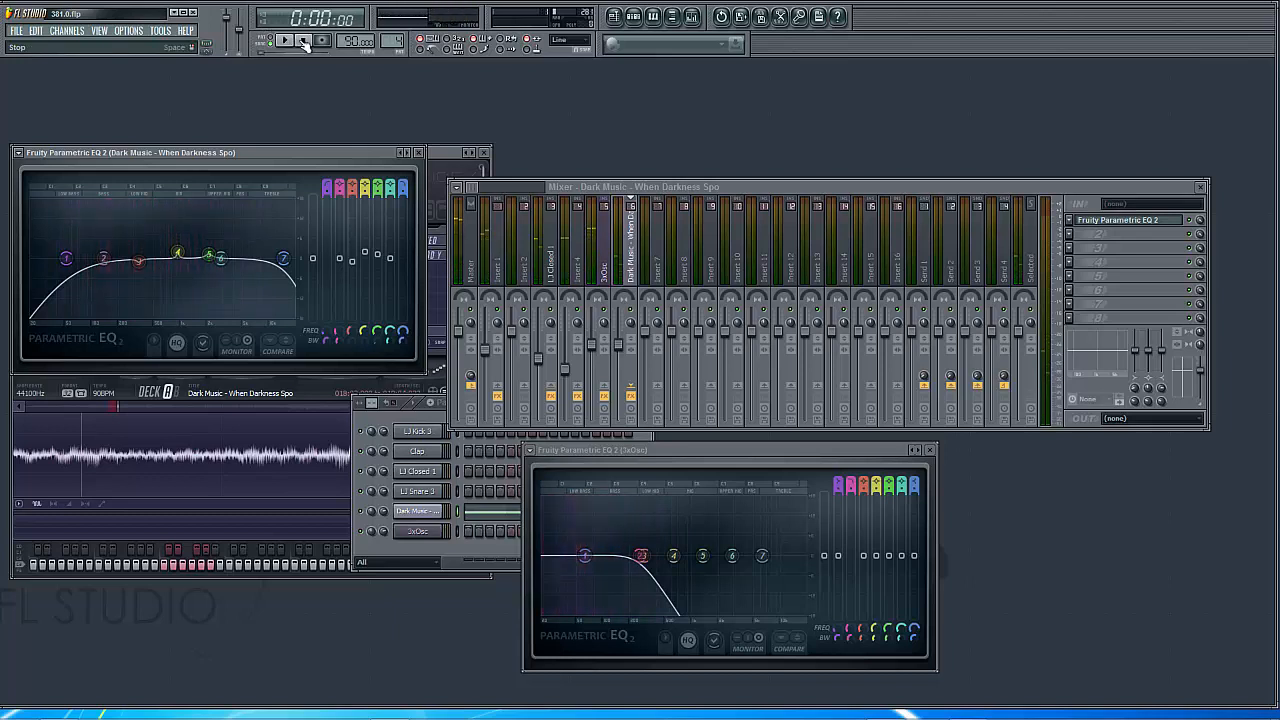